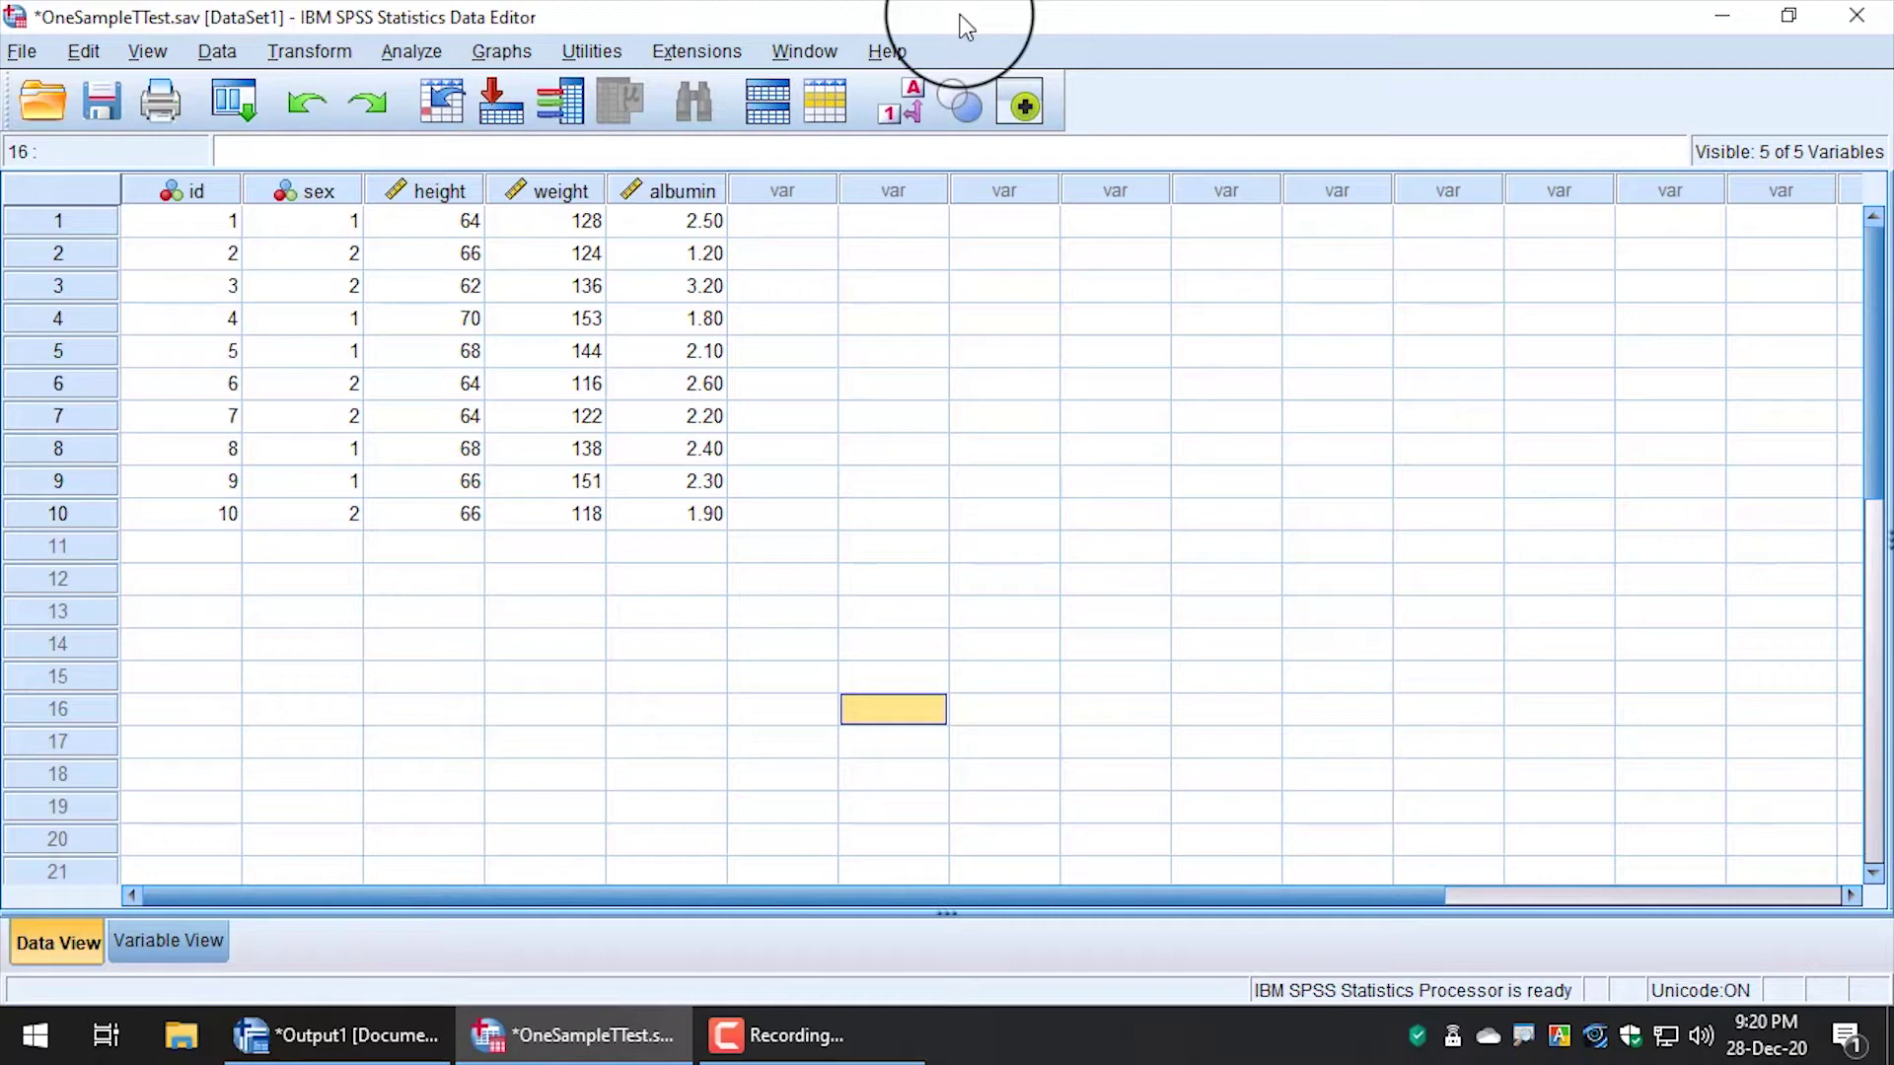
# Examine the height values of the ten cases in the data set.
pyautogui.moveTo(434, 221)
pyautogui.mouseDown()
pyautogui.moveTo(444, 511)
pyautogui.moveTo(431, 221)
pyautogui.mouseUp()
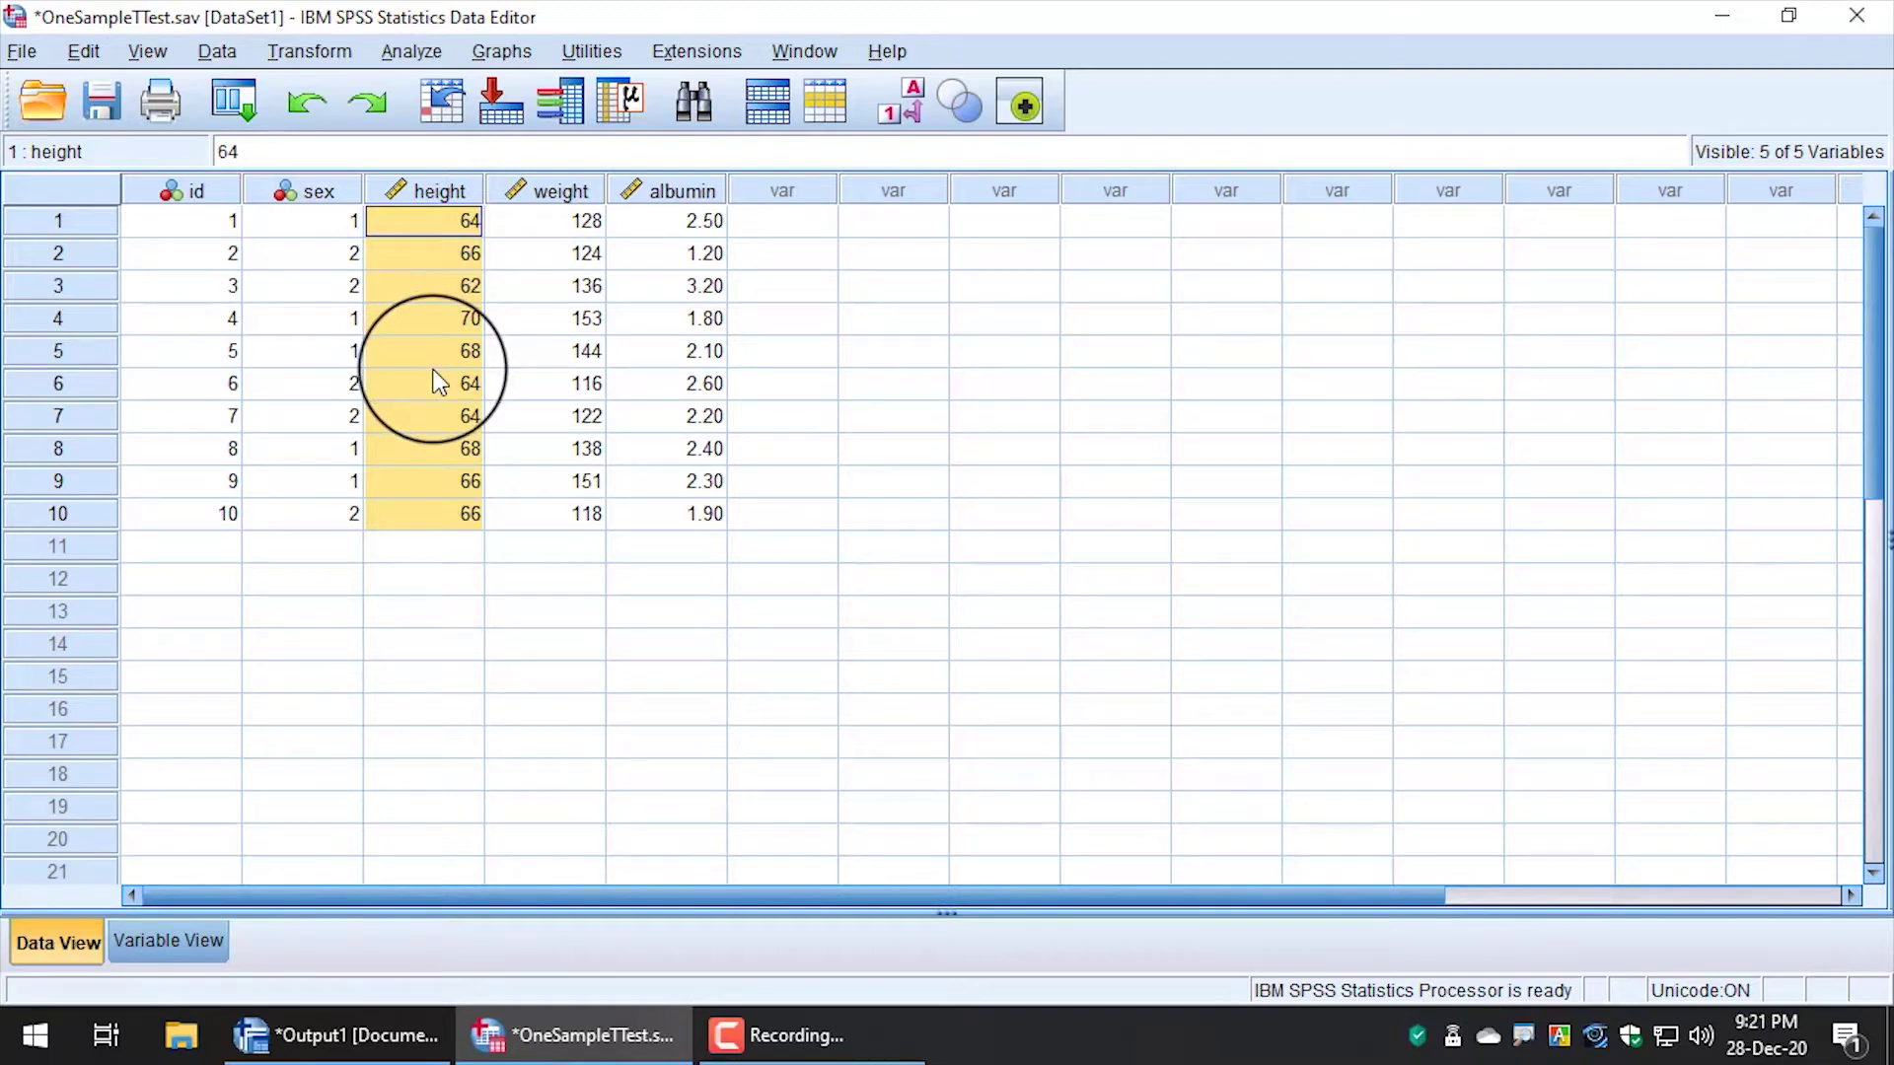
pyautogui.hotkey('ctrl', 'Down')
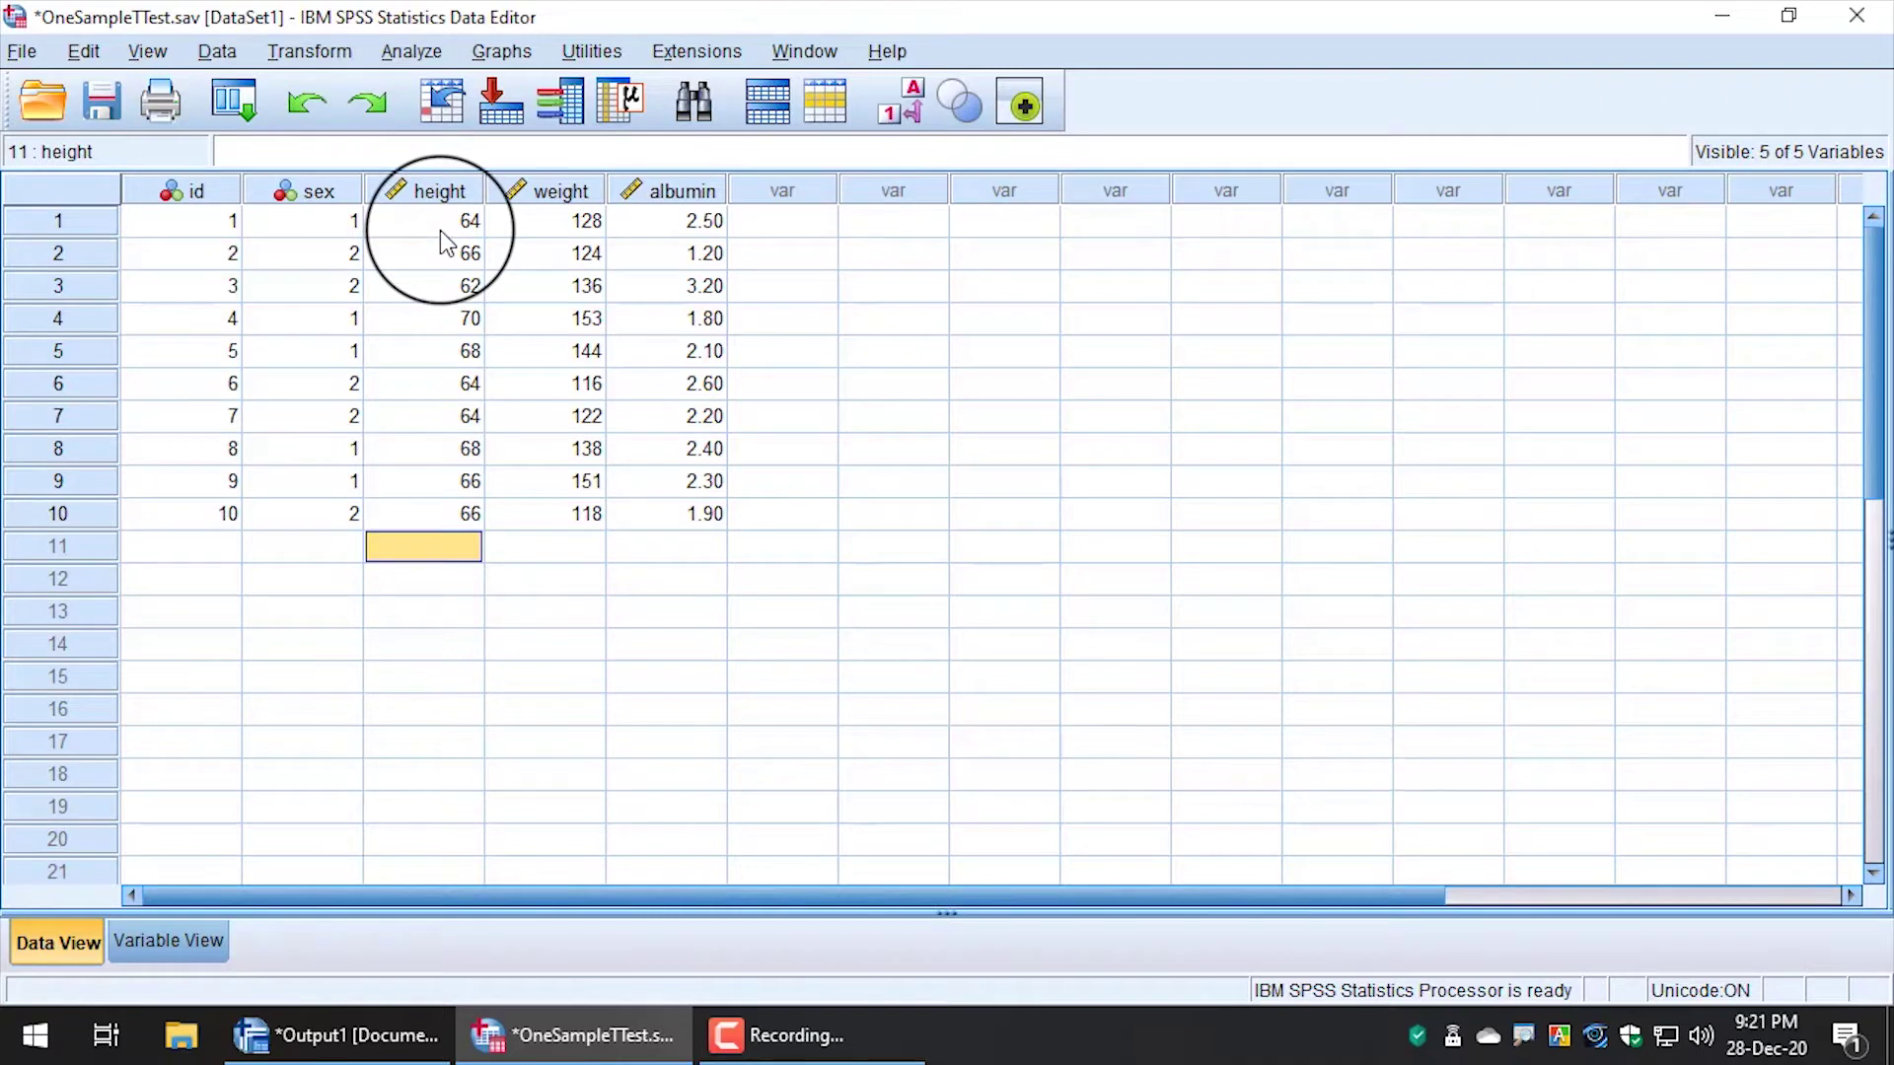
pyautogui.click(440, 229)
pyautogui.moveTo(442, 513); pyautogui.dragTo(440, 229)
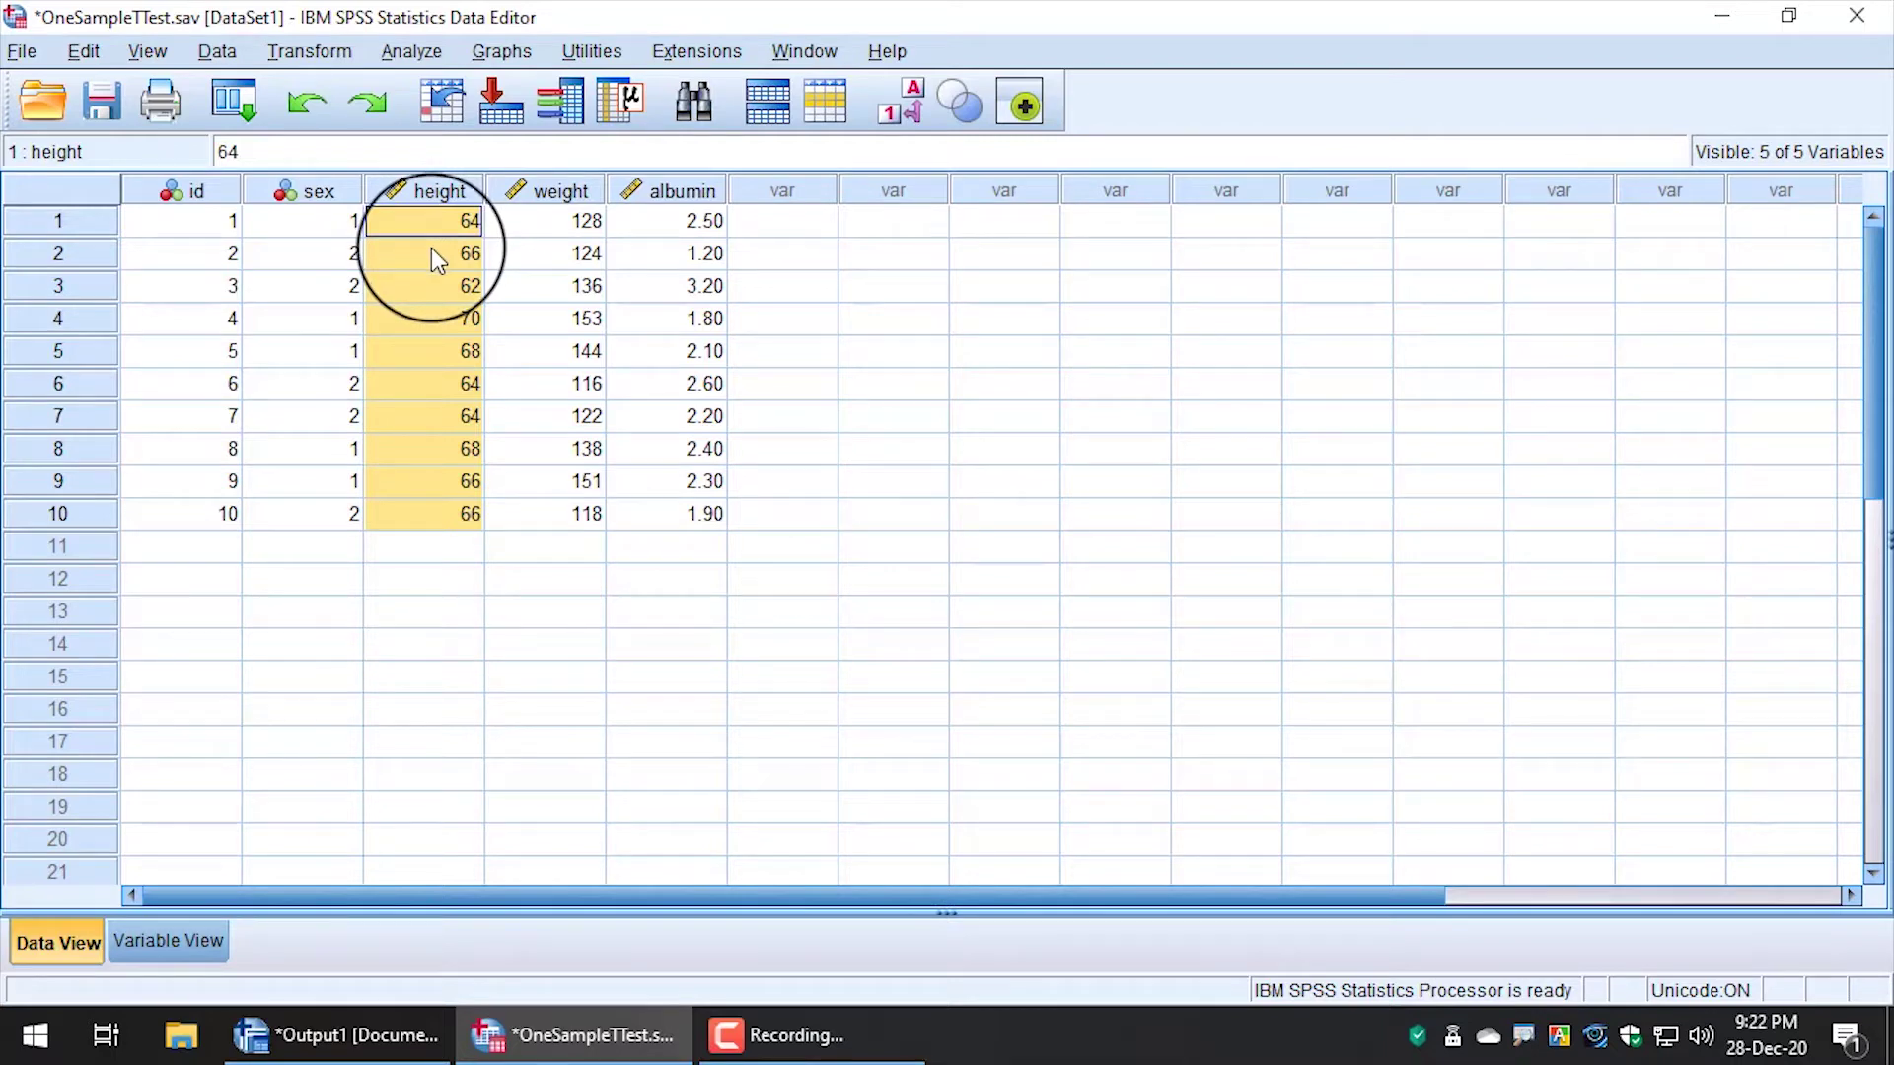
pyautogui.click(441, 197)
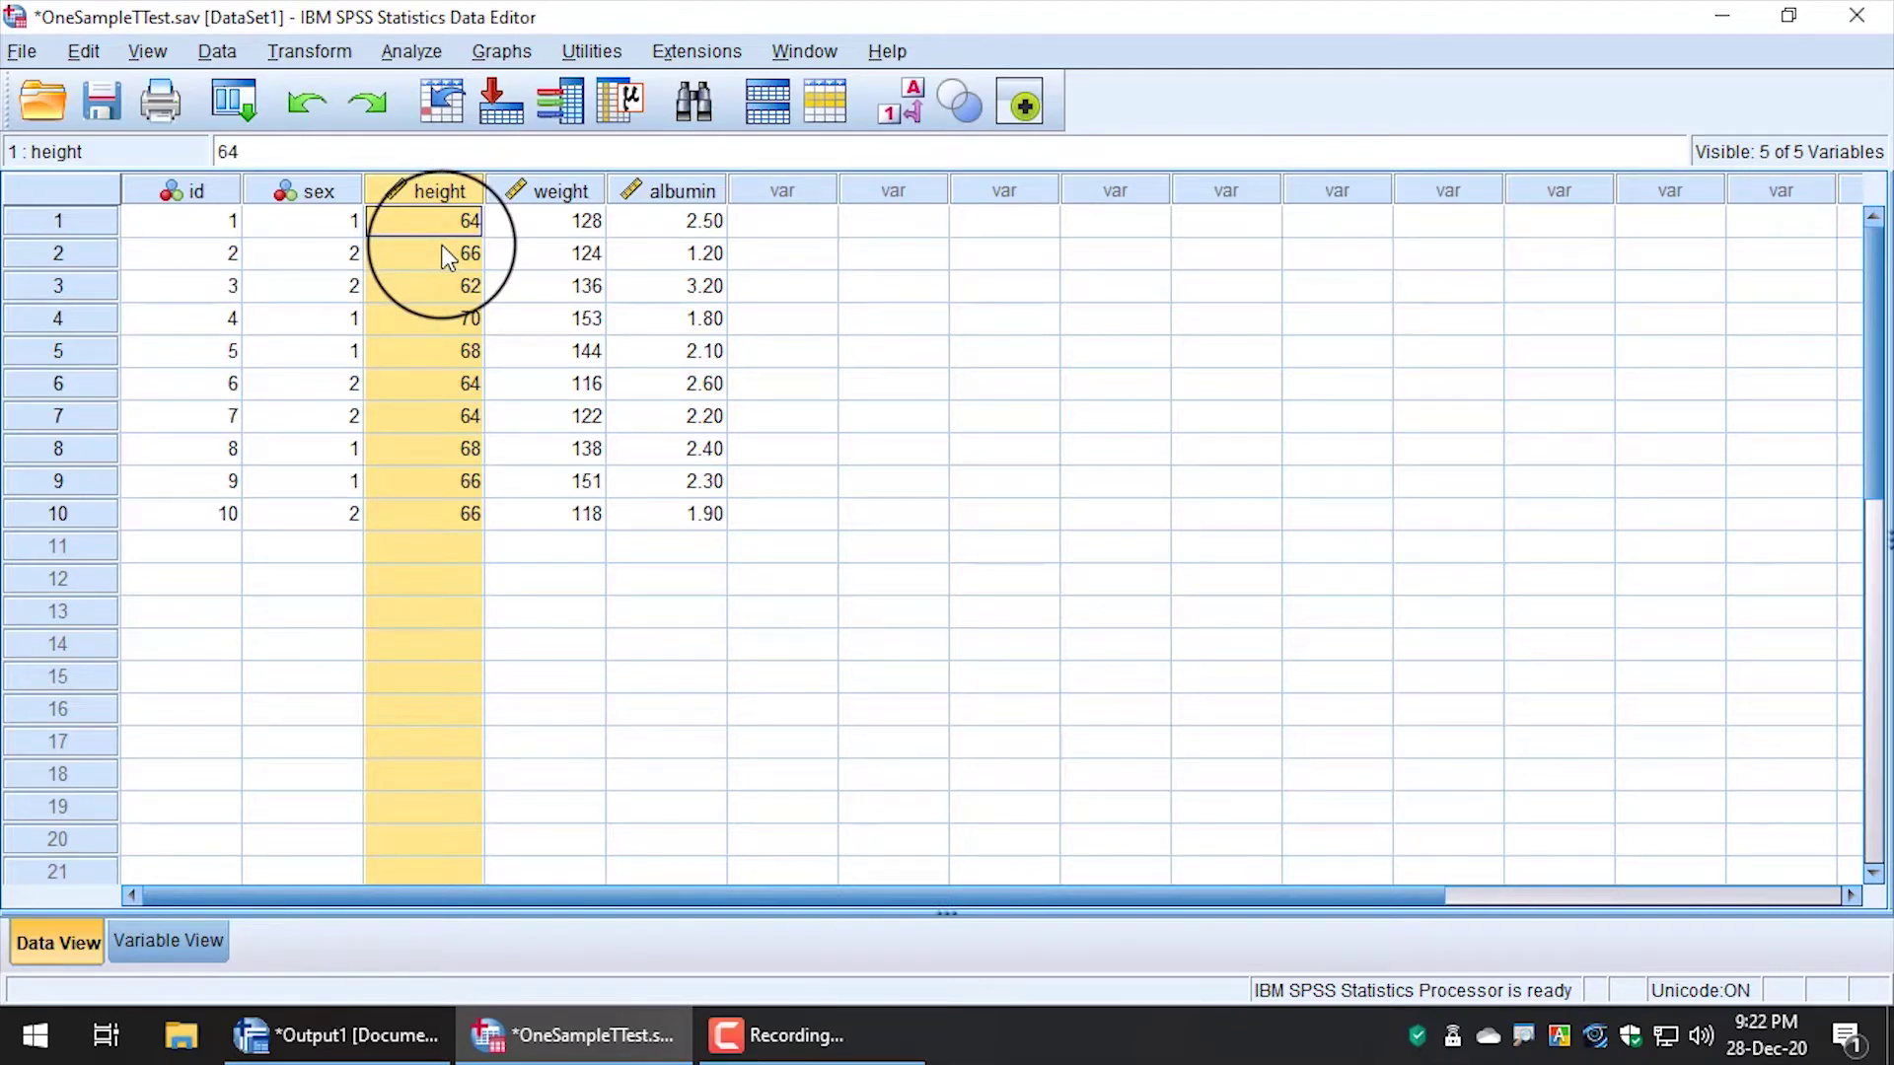
pyautogui.click(789, 383)
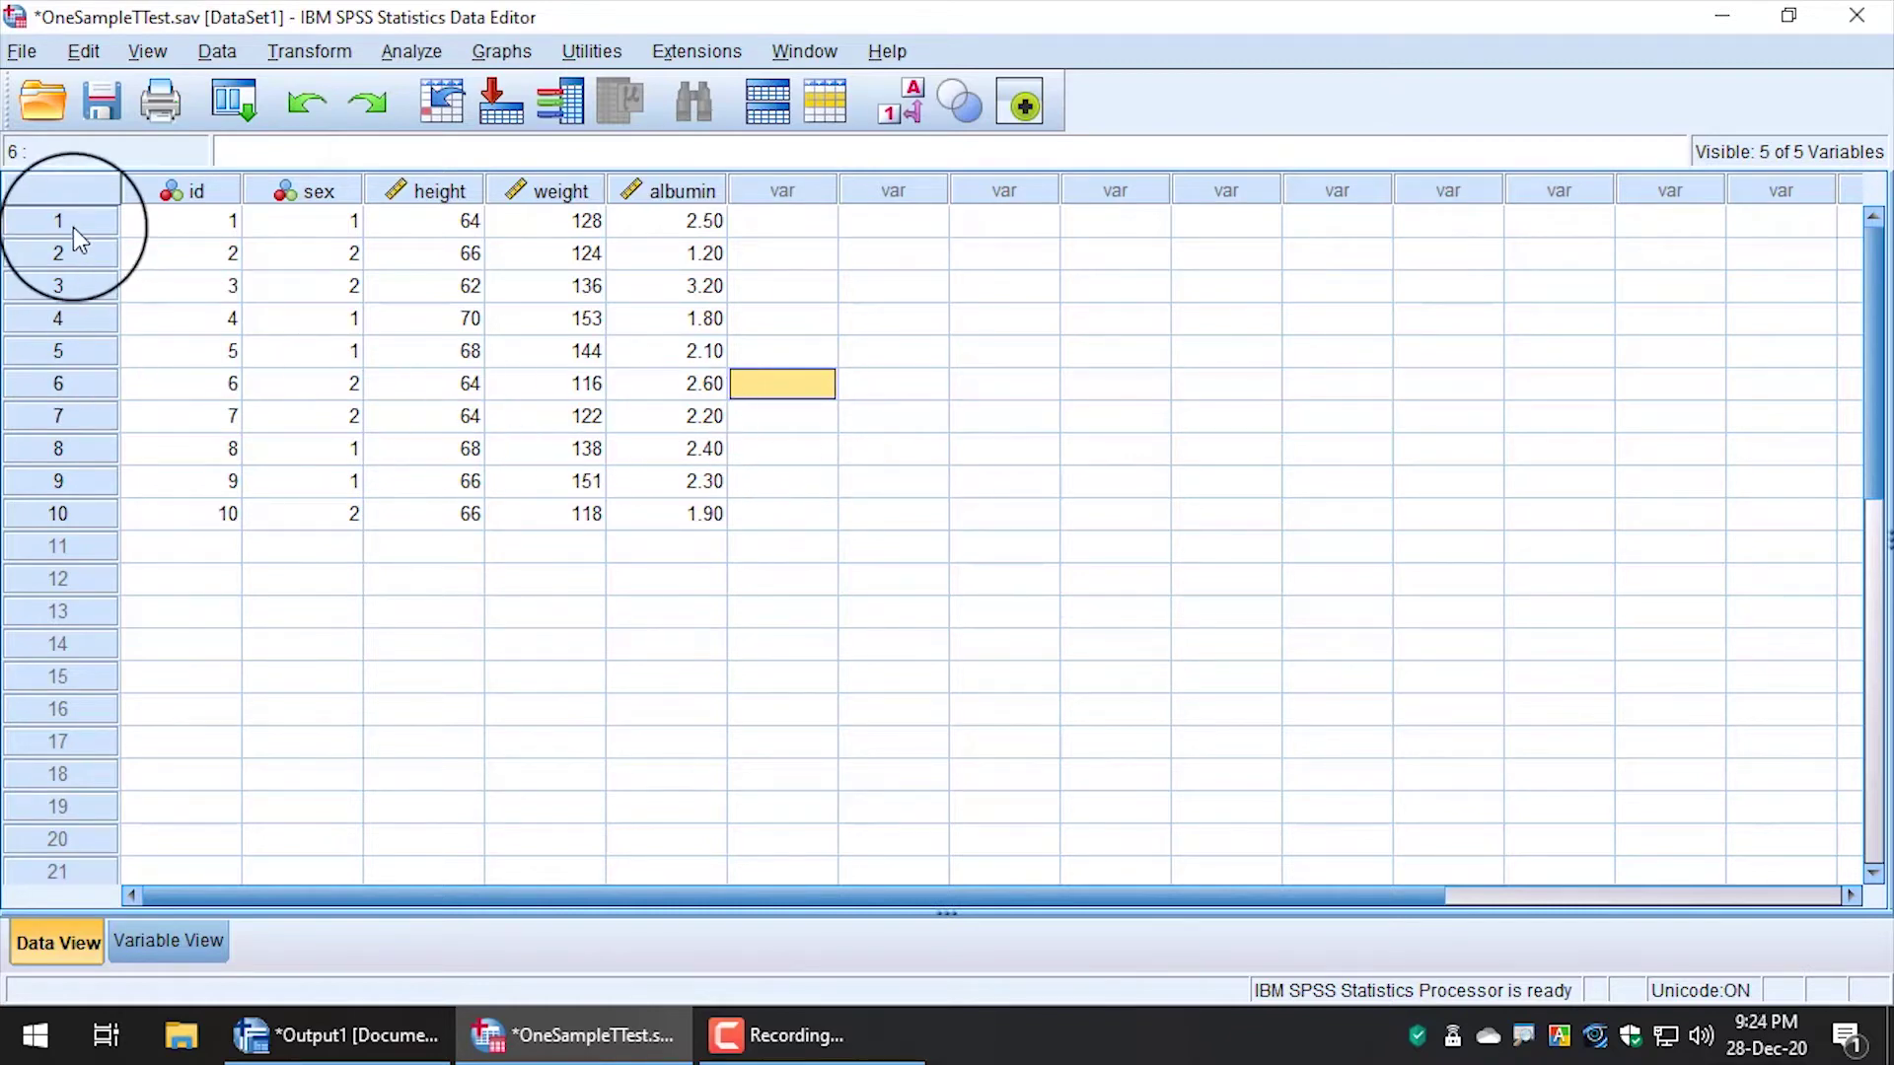
# Examine all ten cases and their values for the albumin variable.
pyautogui.moveTo(65, 223); pyautogui.dragTo(56, 523)
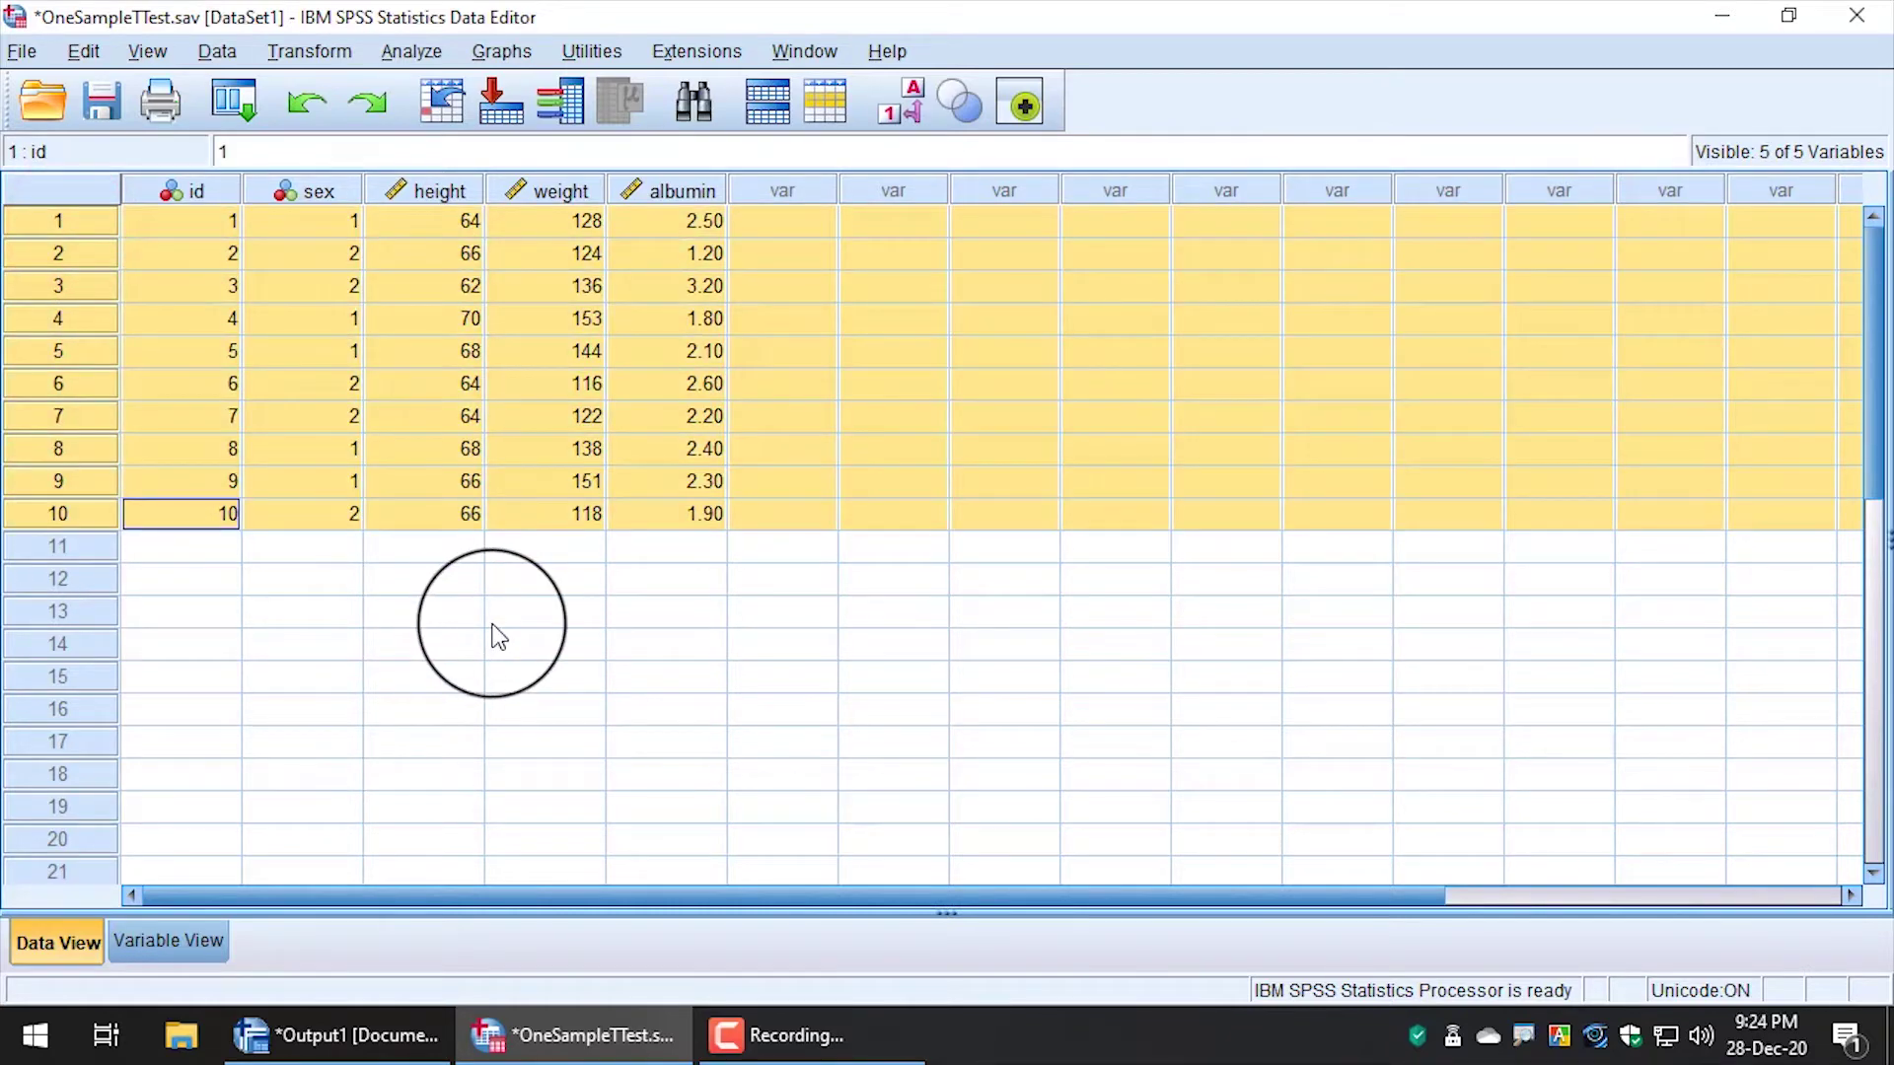
pyautogui.click(685, 223)
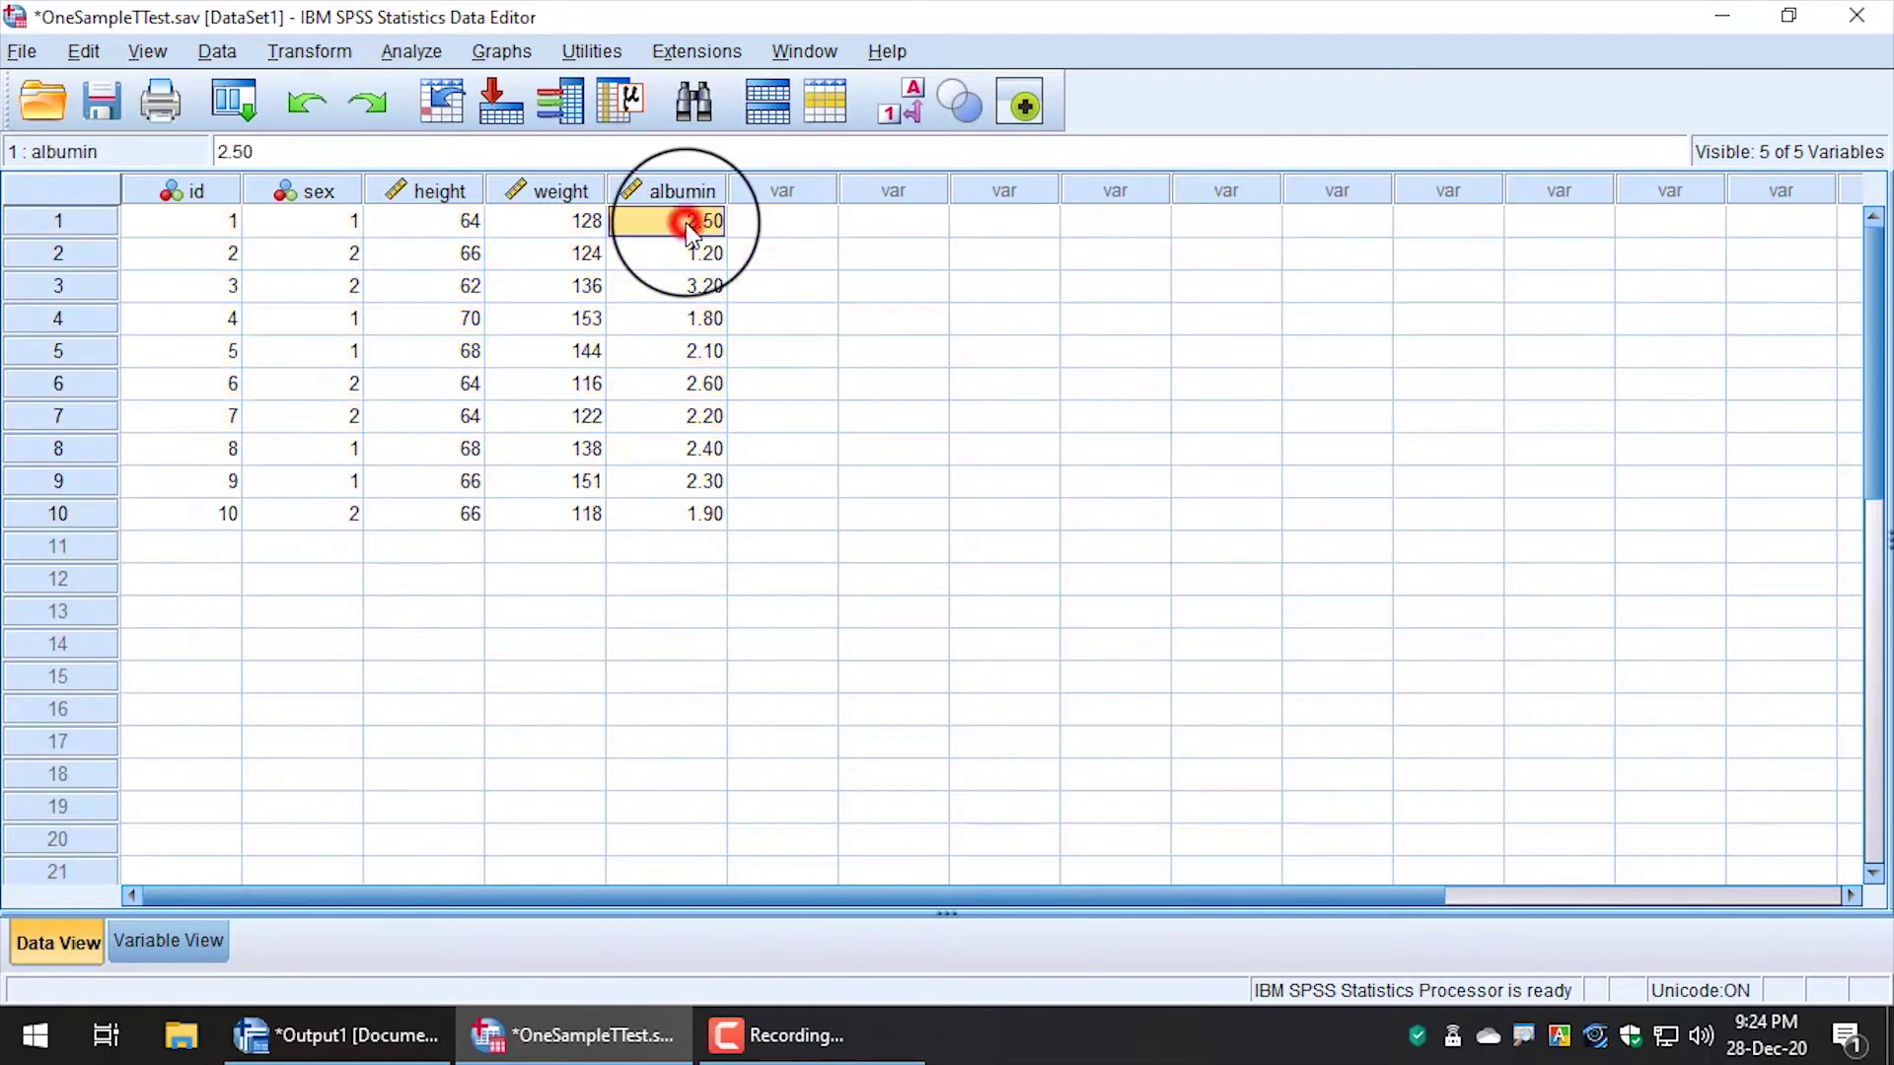
pyautogui.moveTo(688, 227); pyautogui.dragTo(678, 514)
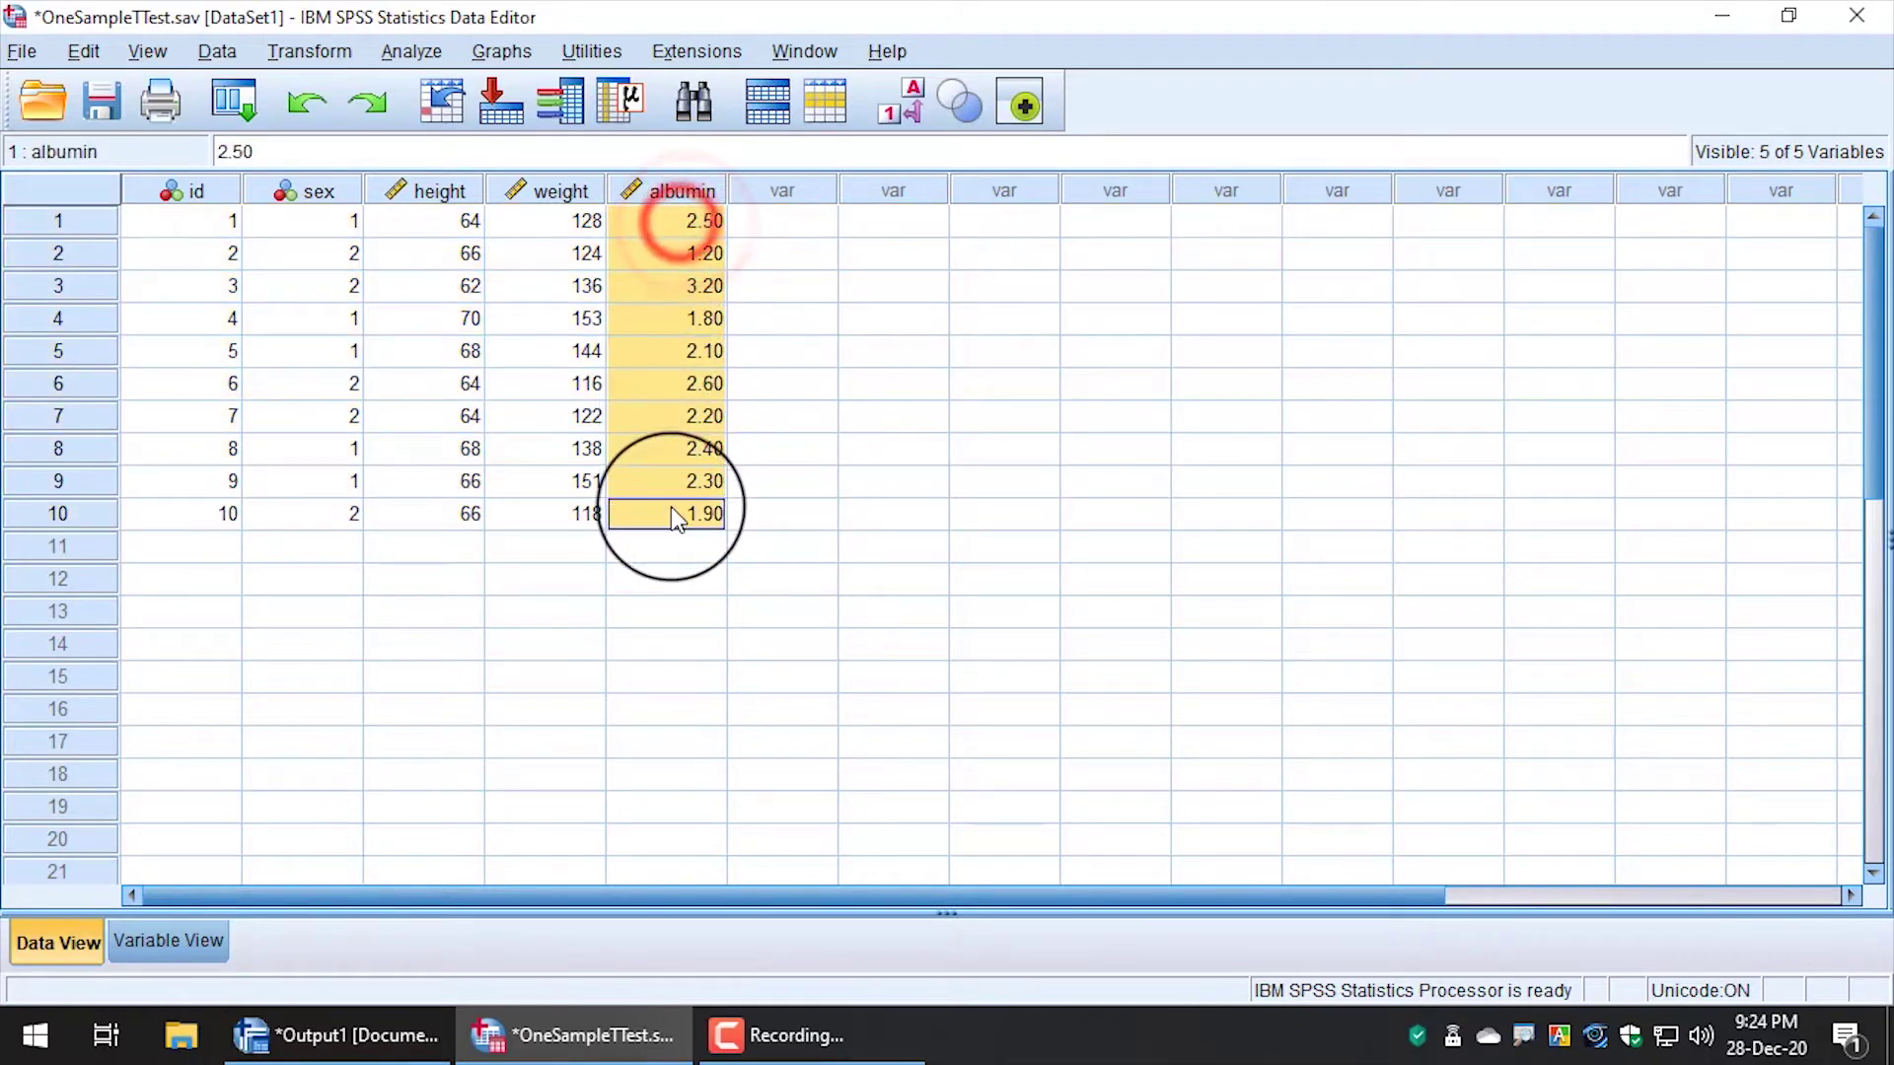
pyautogui.click(721, 586)
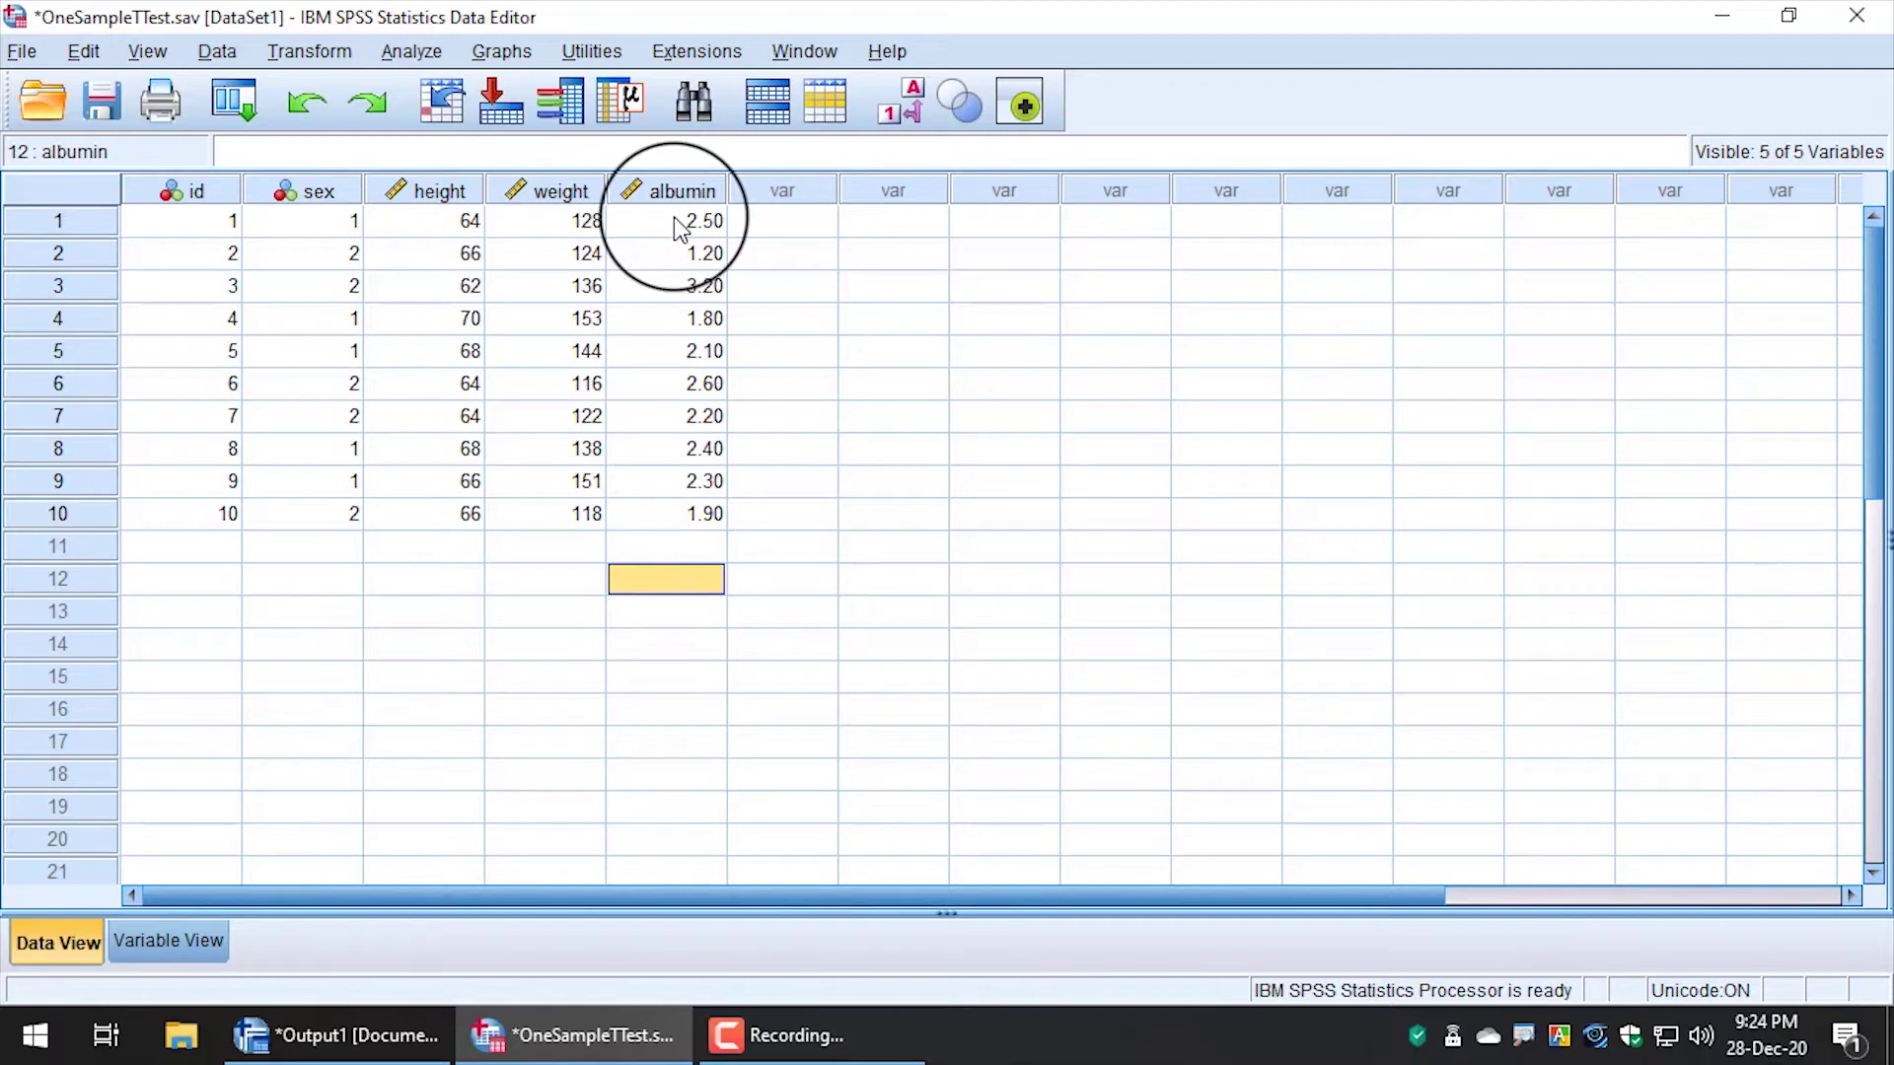
pyautogui.moveTo(673, 217); pyautogui.dragTo(673, 511)
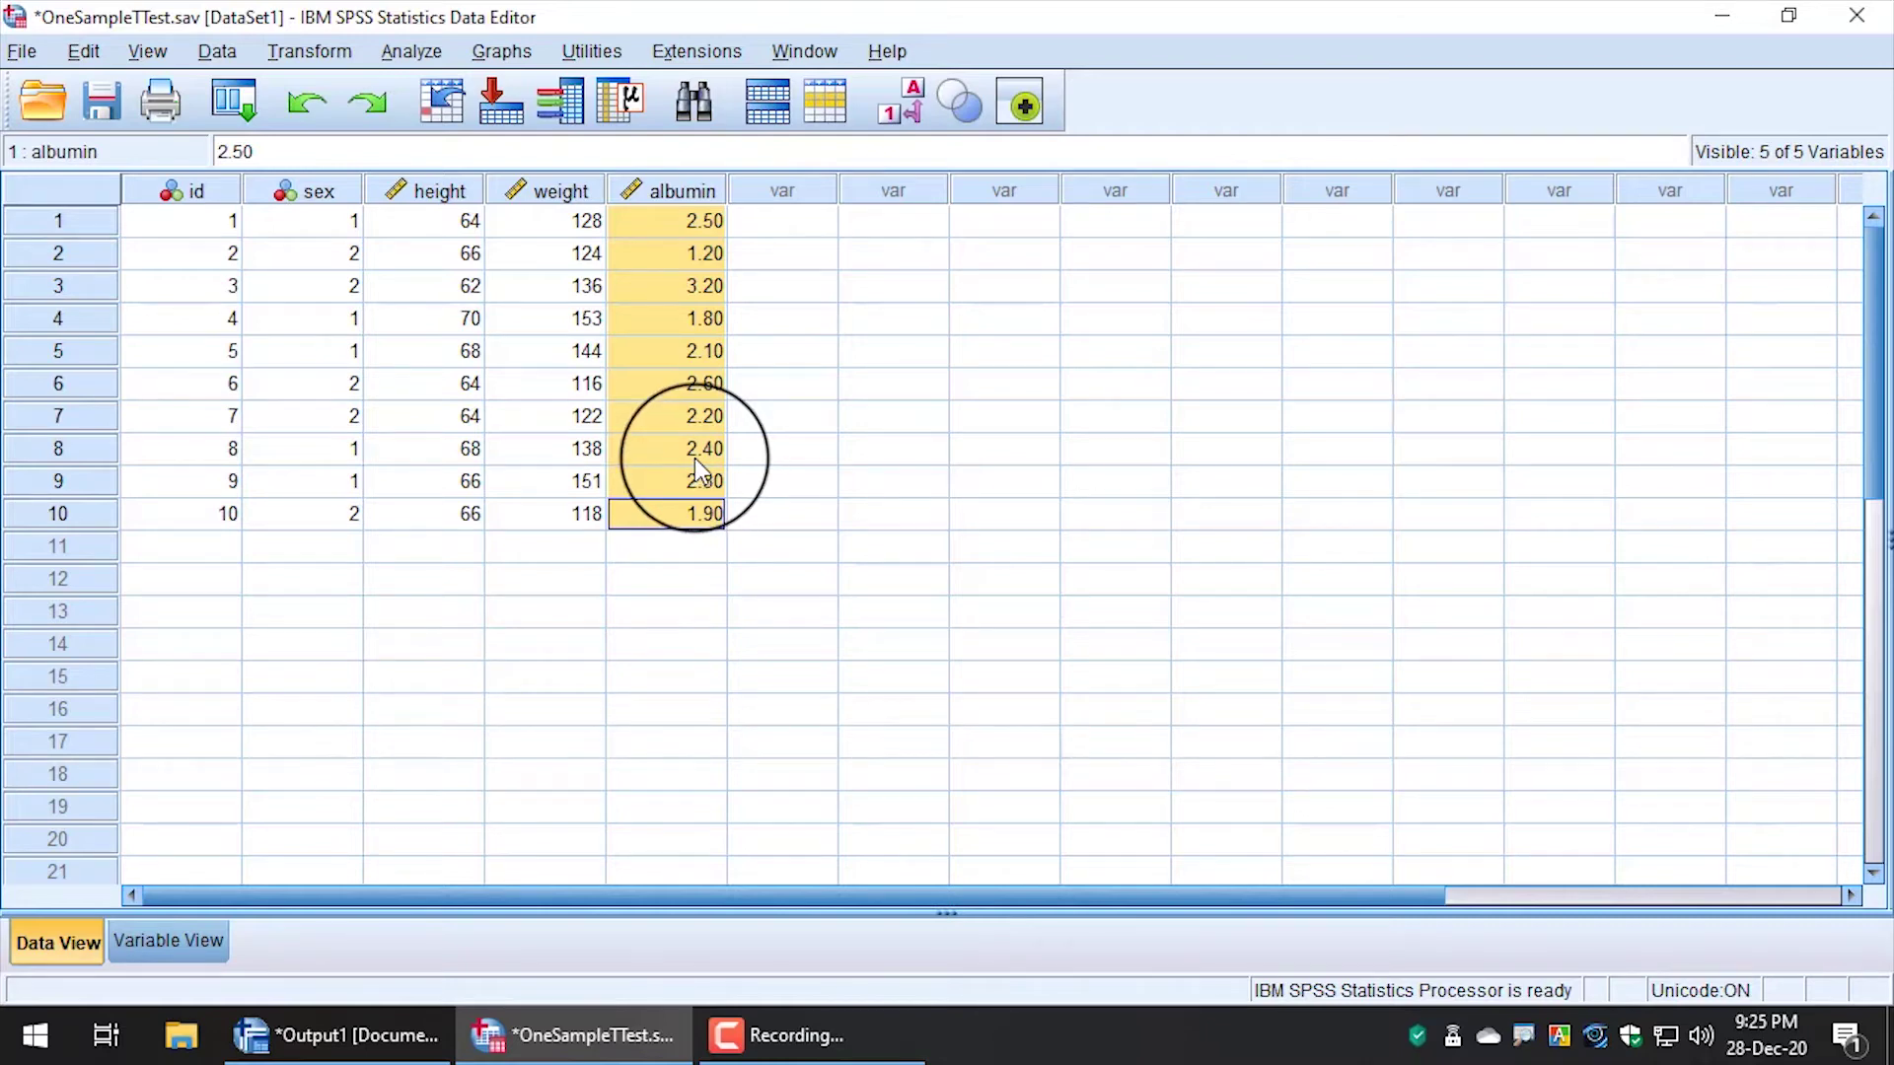
pyautogui.click(764, 388)
pyautogui.moveTo(703, 220); pyautogui.dragTo(682, 523)
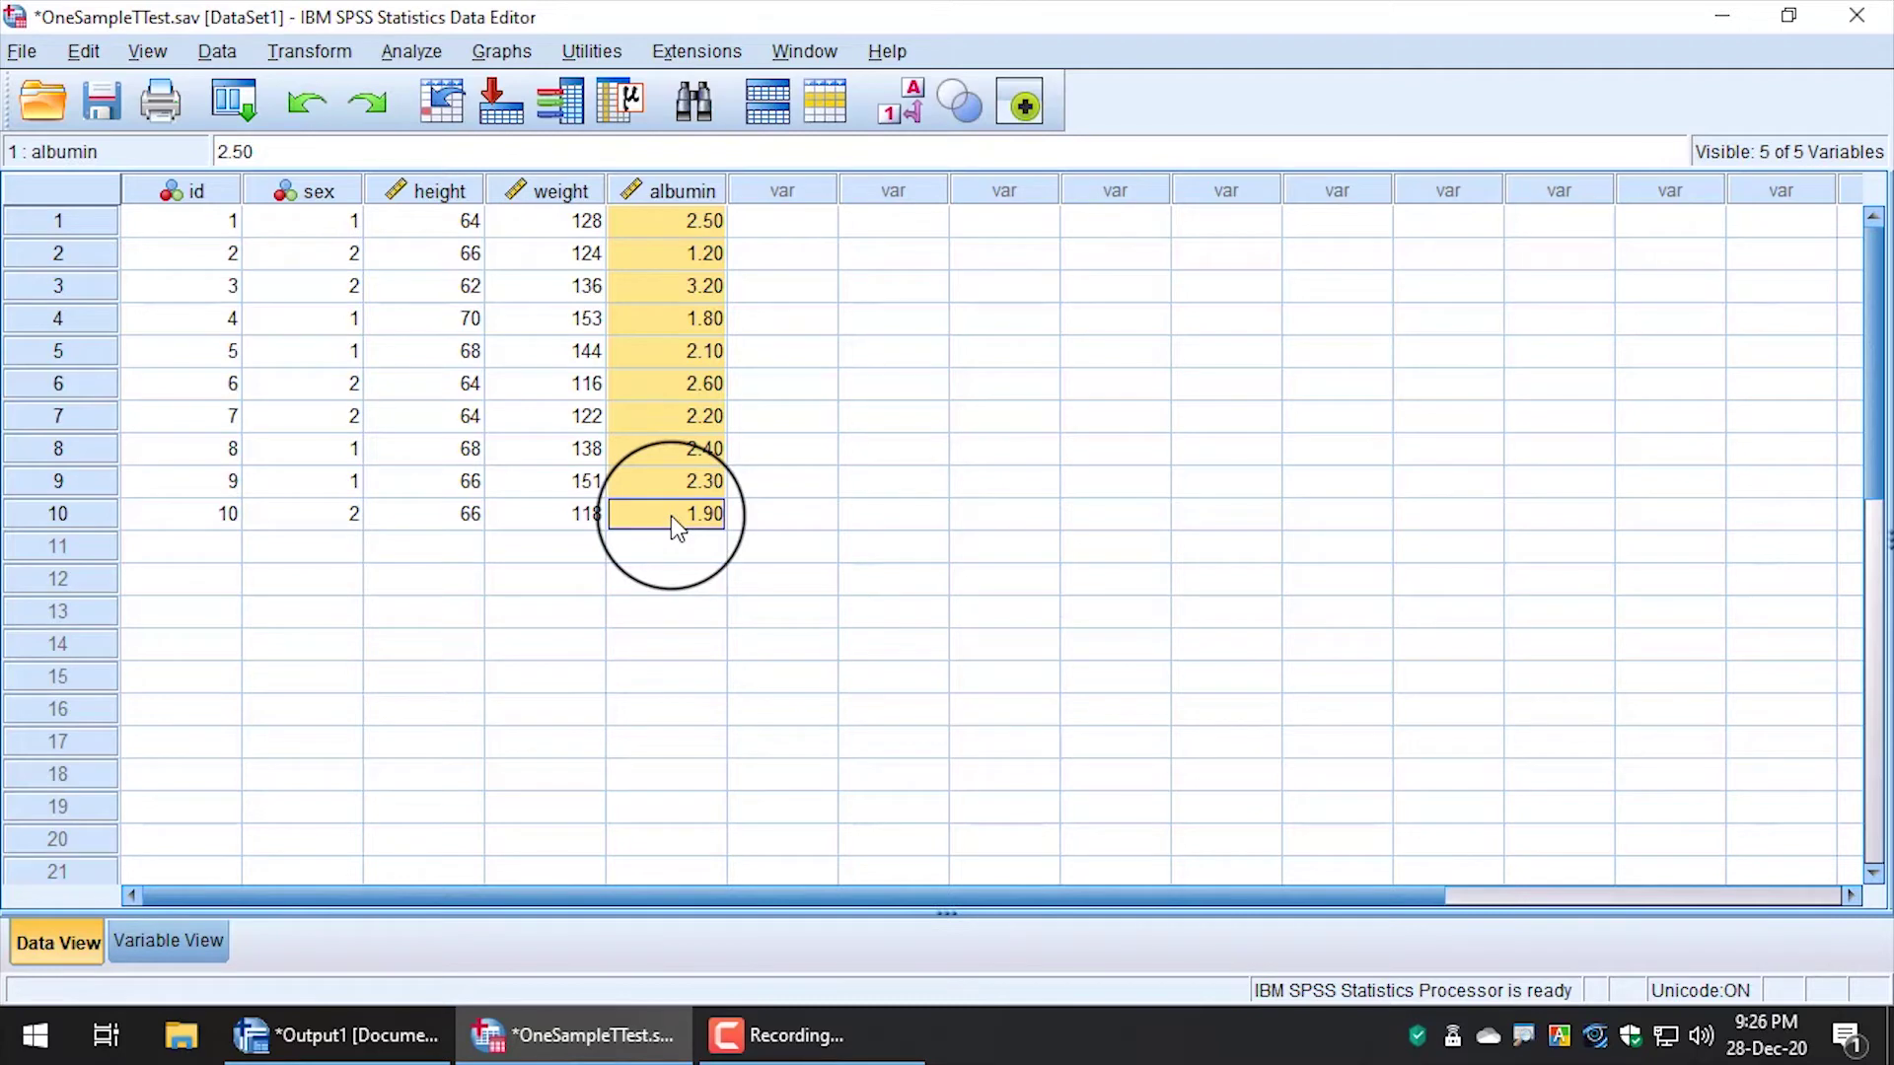
pyautogui.click(766, 481)
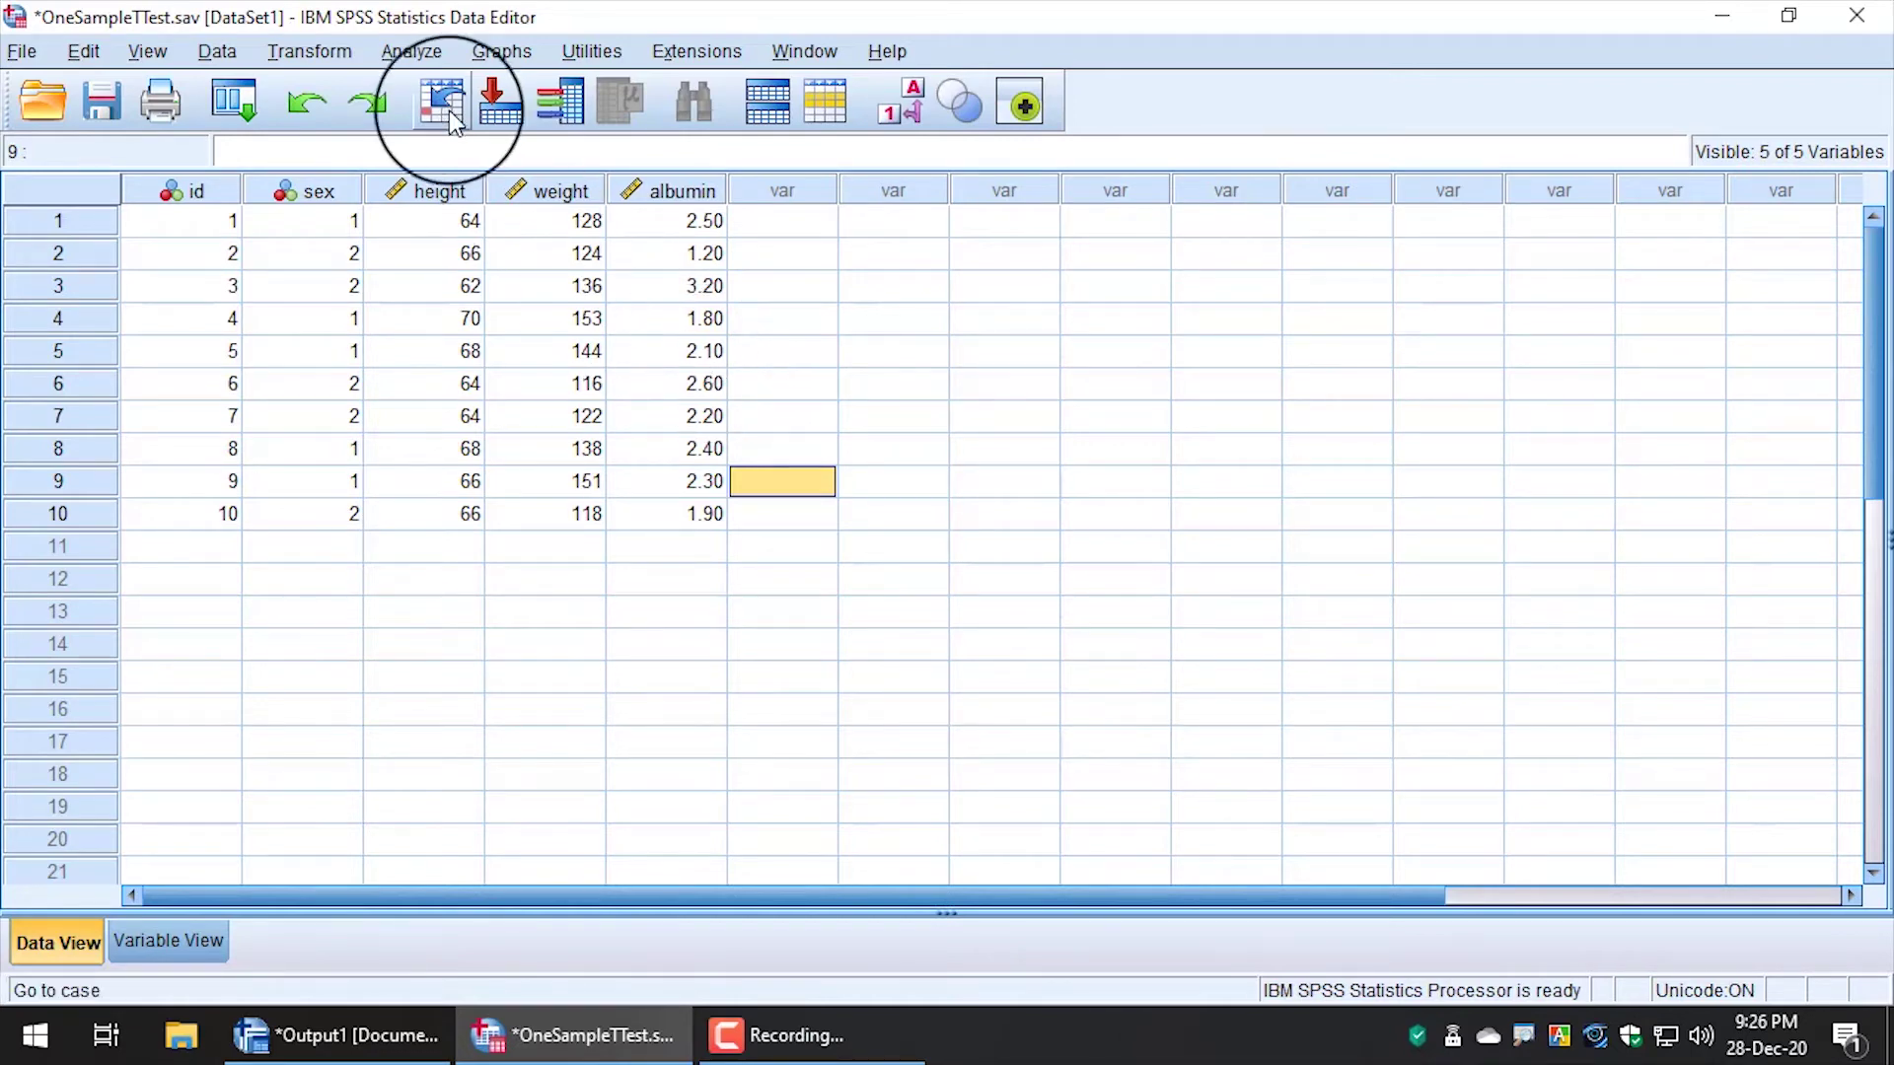
# Start a One-Sample T Test with albumin level g/dL as the test variable.
pyautogui.click(411, 52)
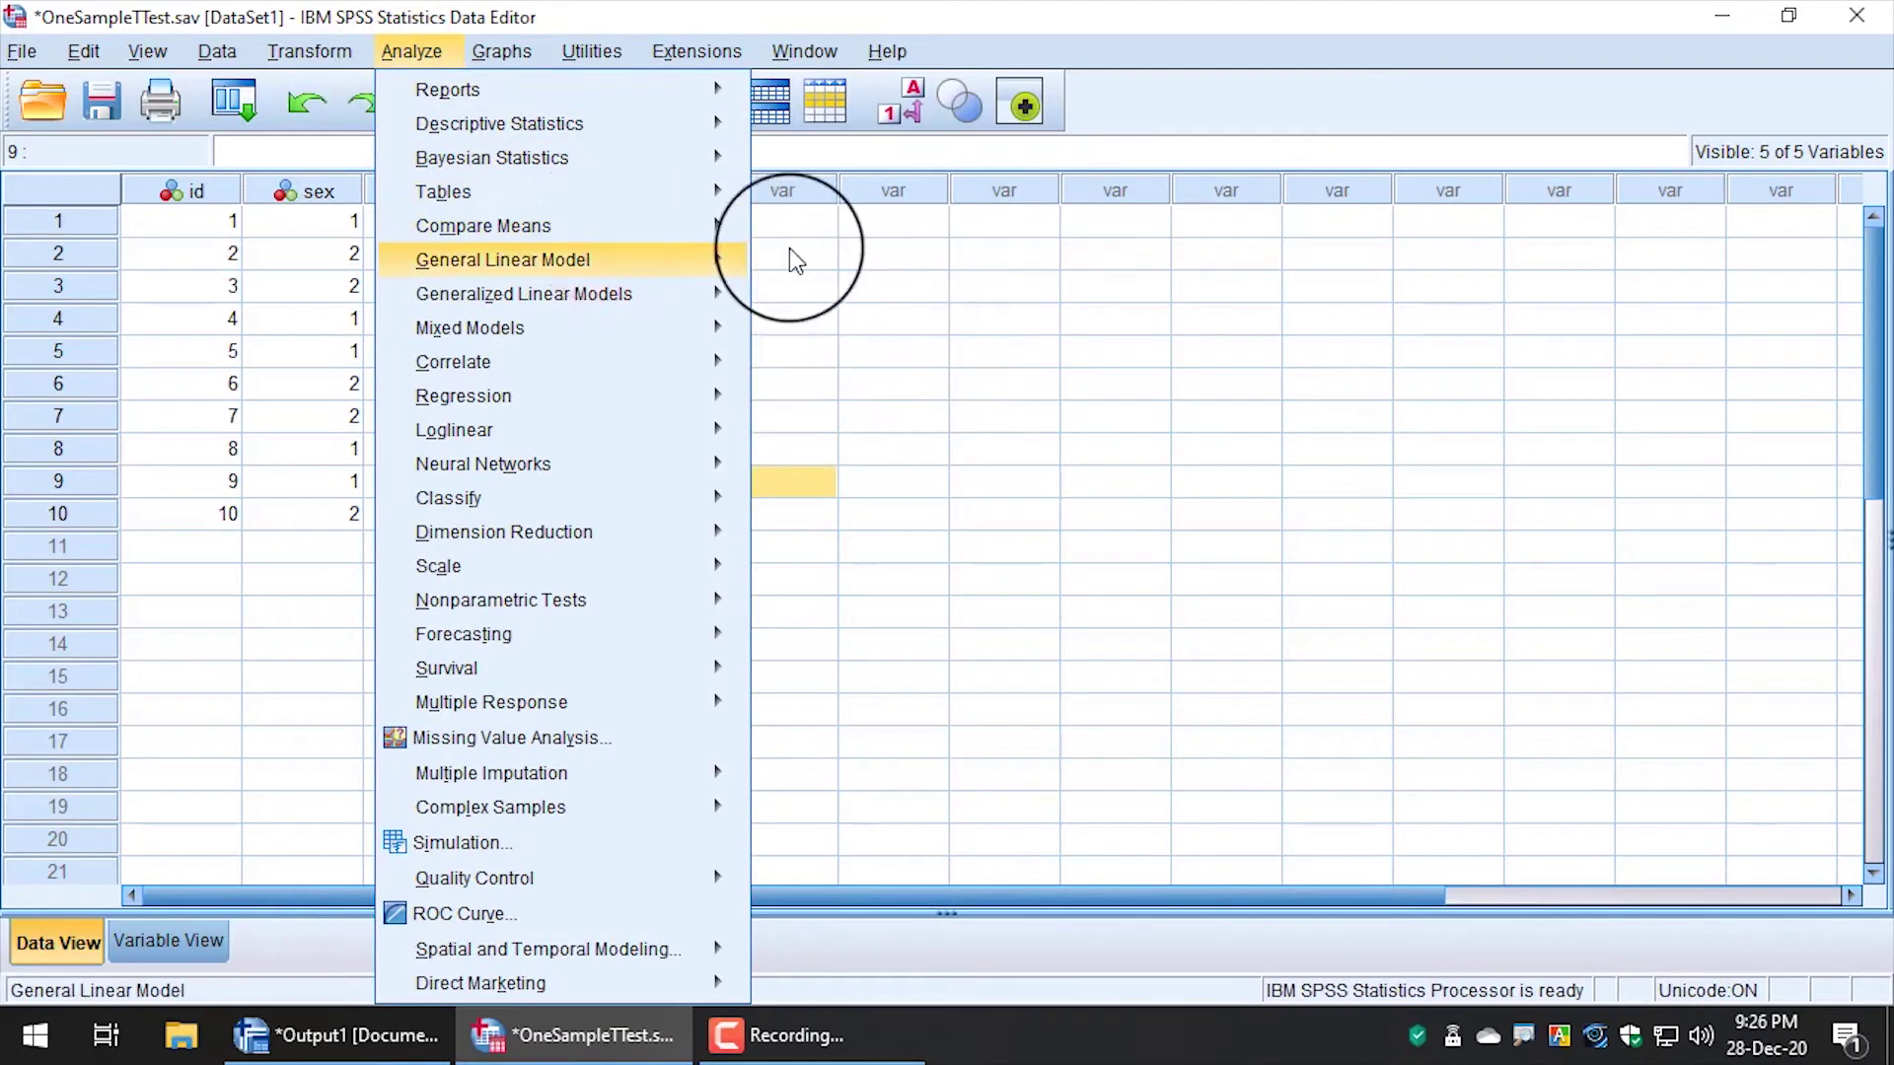
pyautogui.moveTo(720, 234)
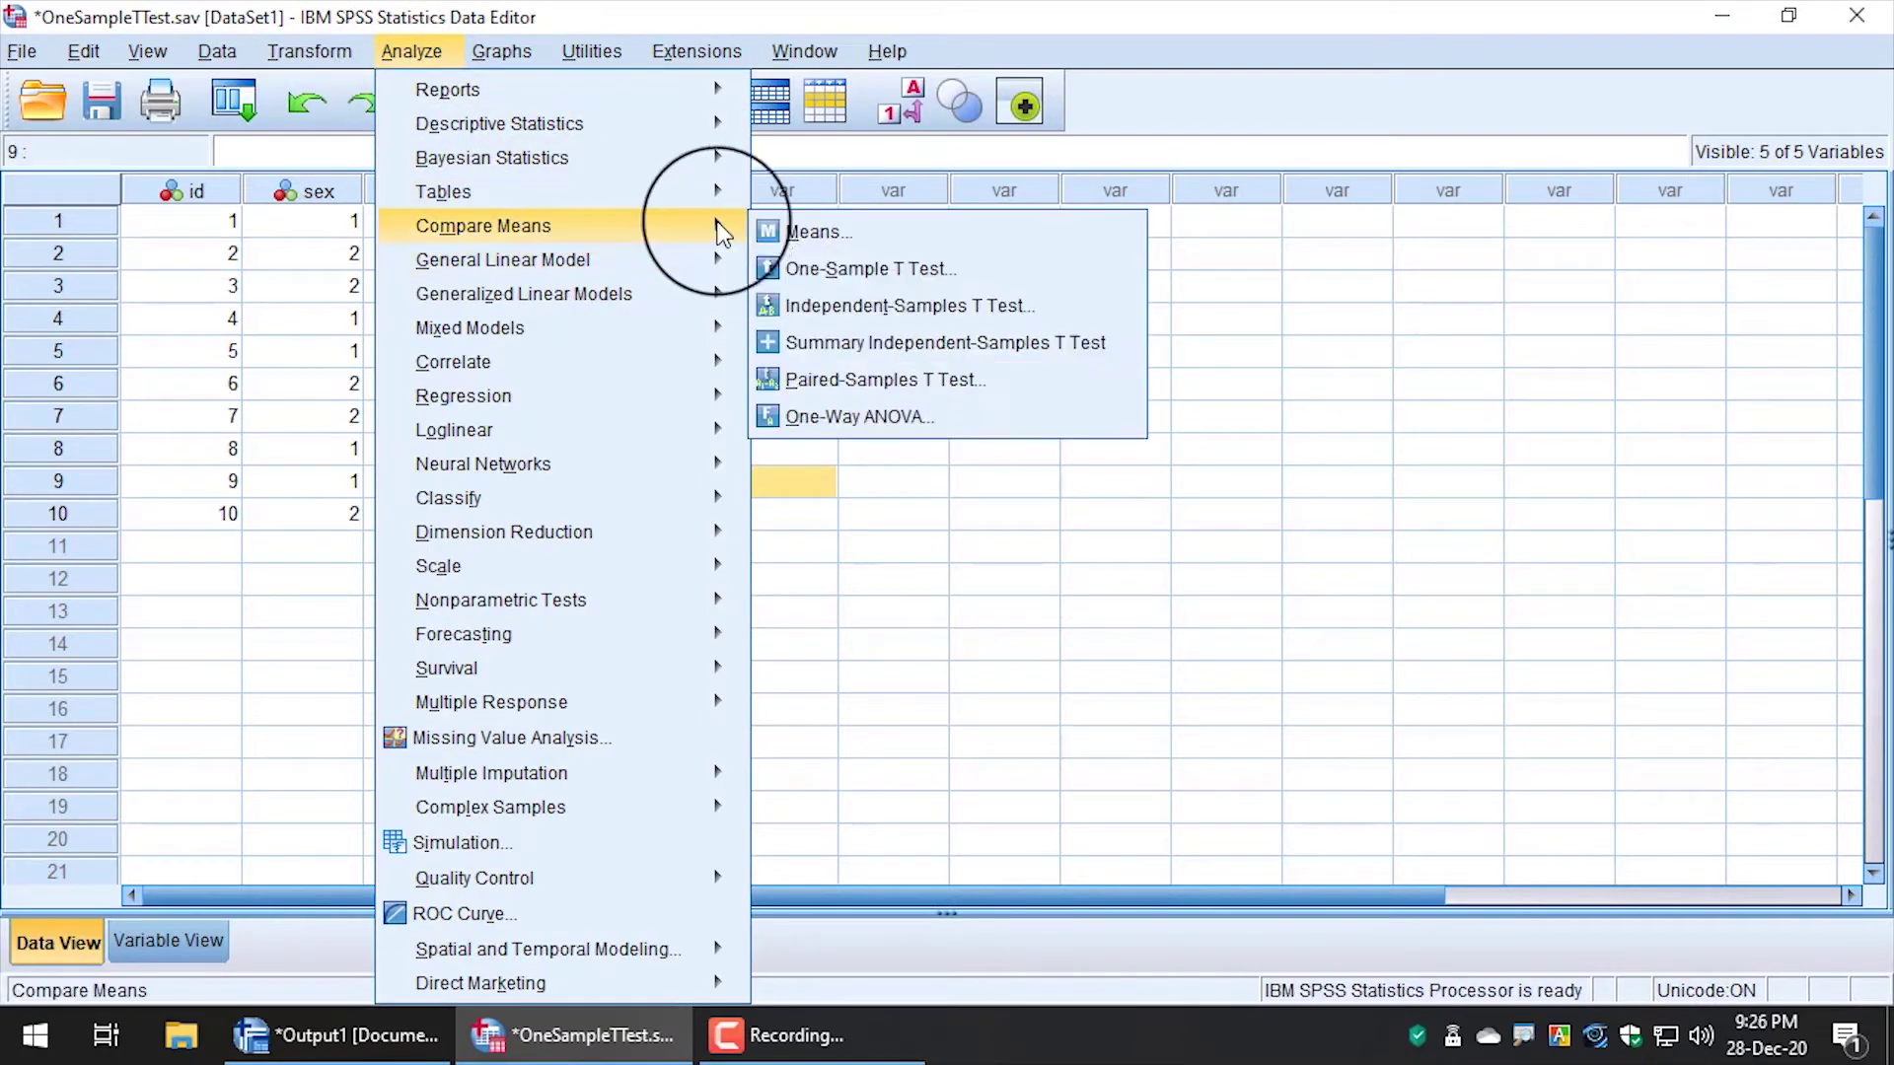
pyautogui.click(837, 266)
pyautogui.moveTo(649, 211); pyautogui.dragTo(446, 139)
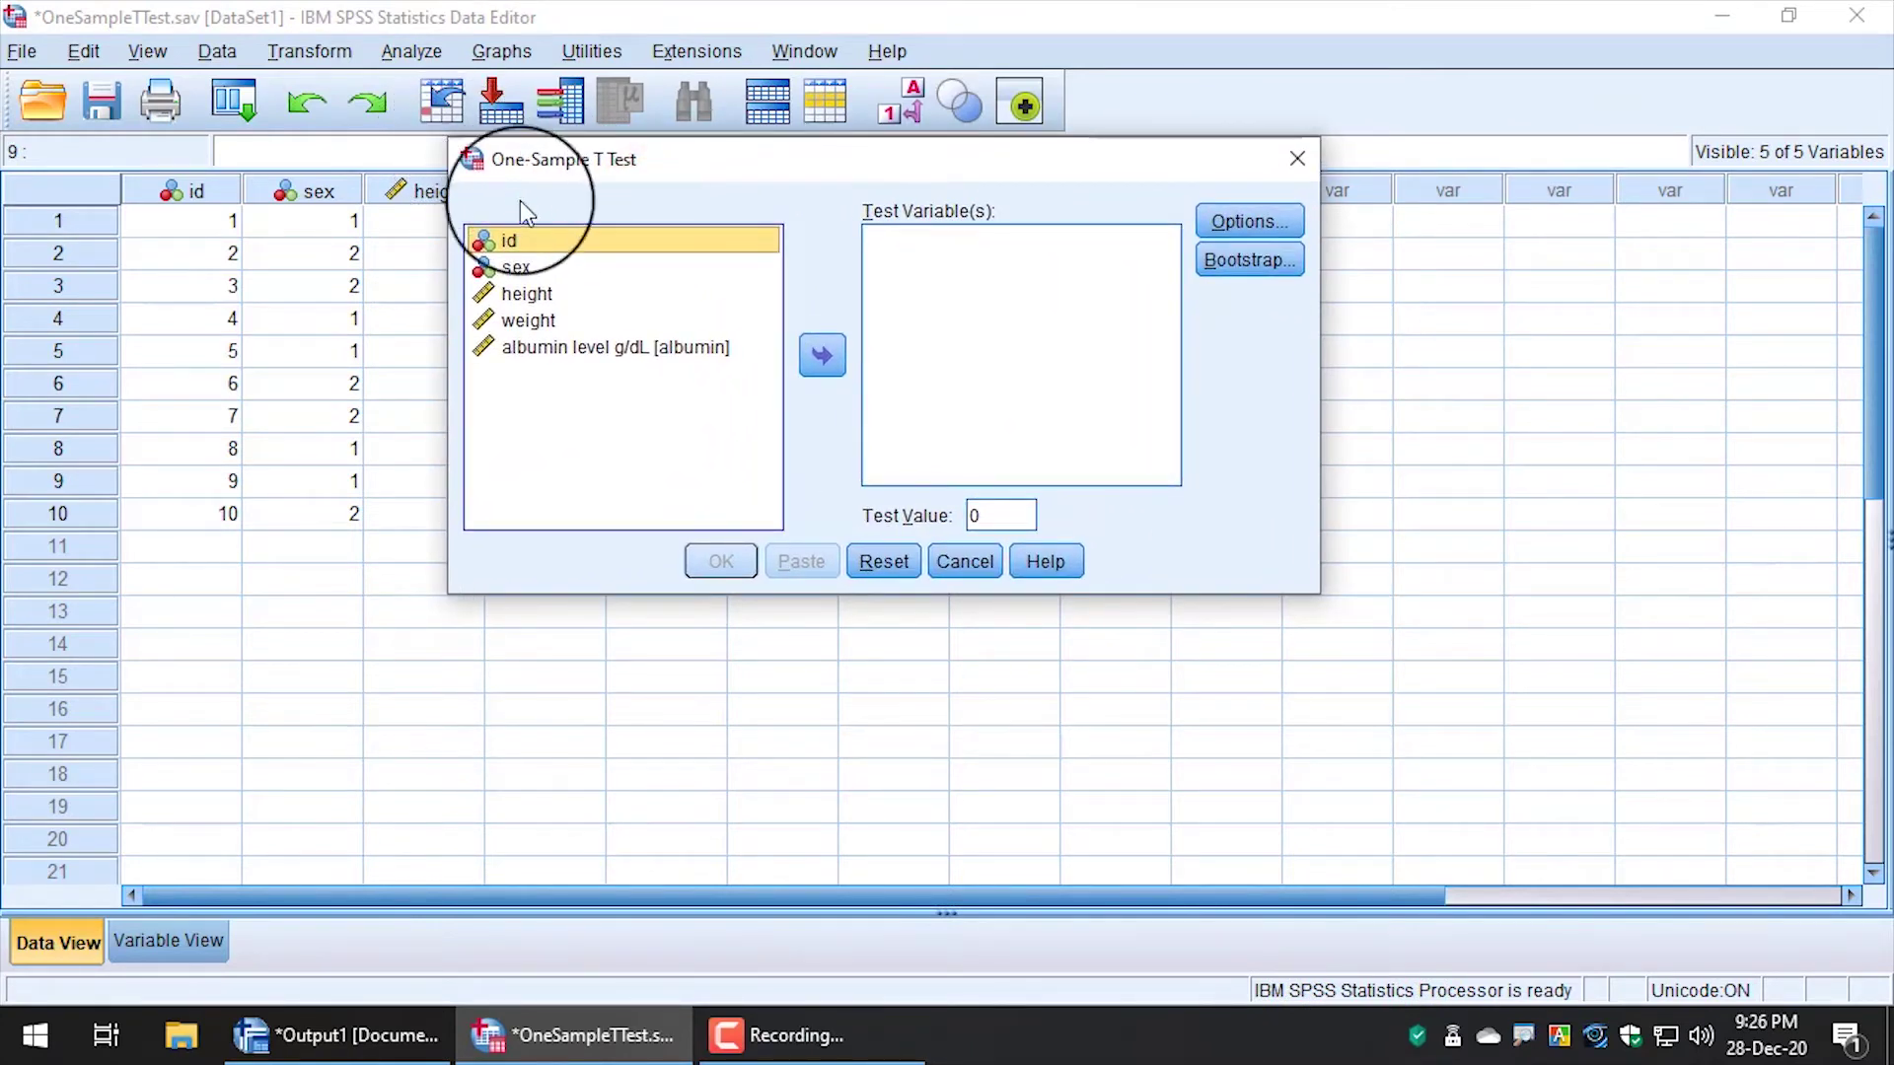
pyautogui.click(634, 352)
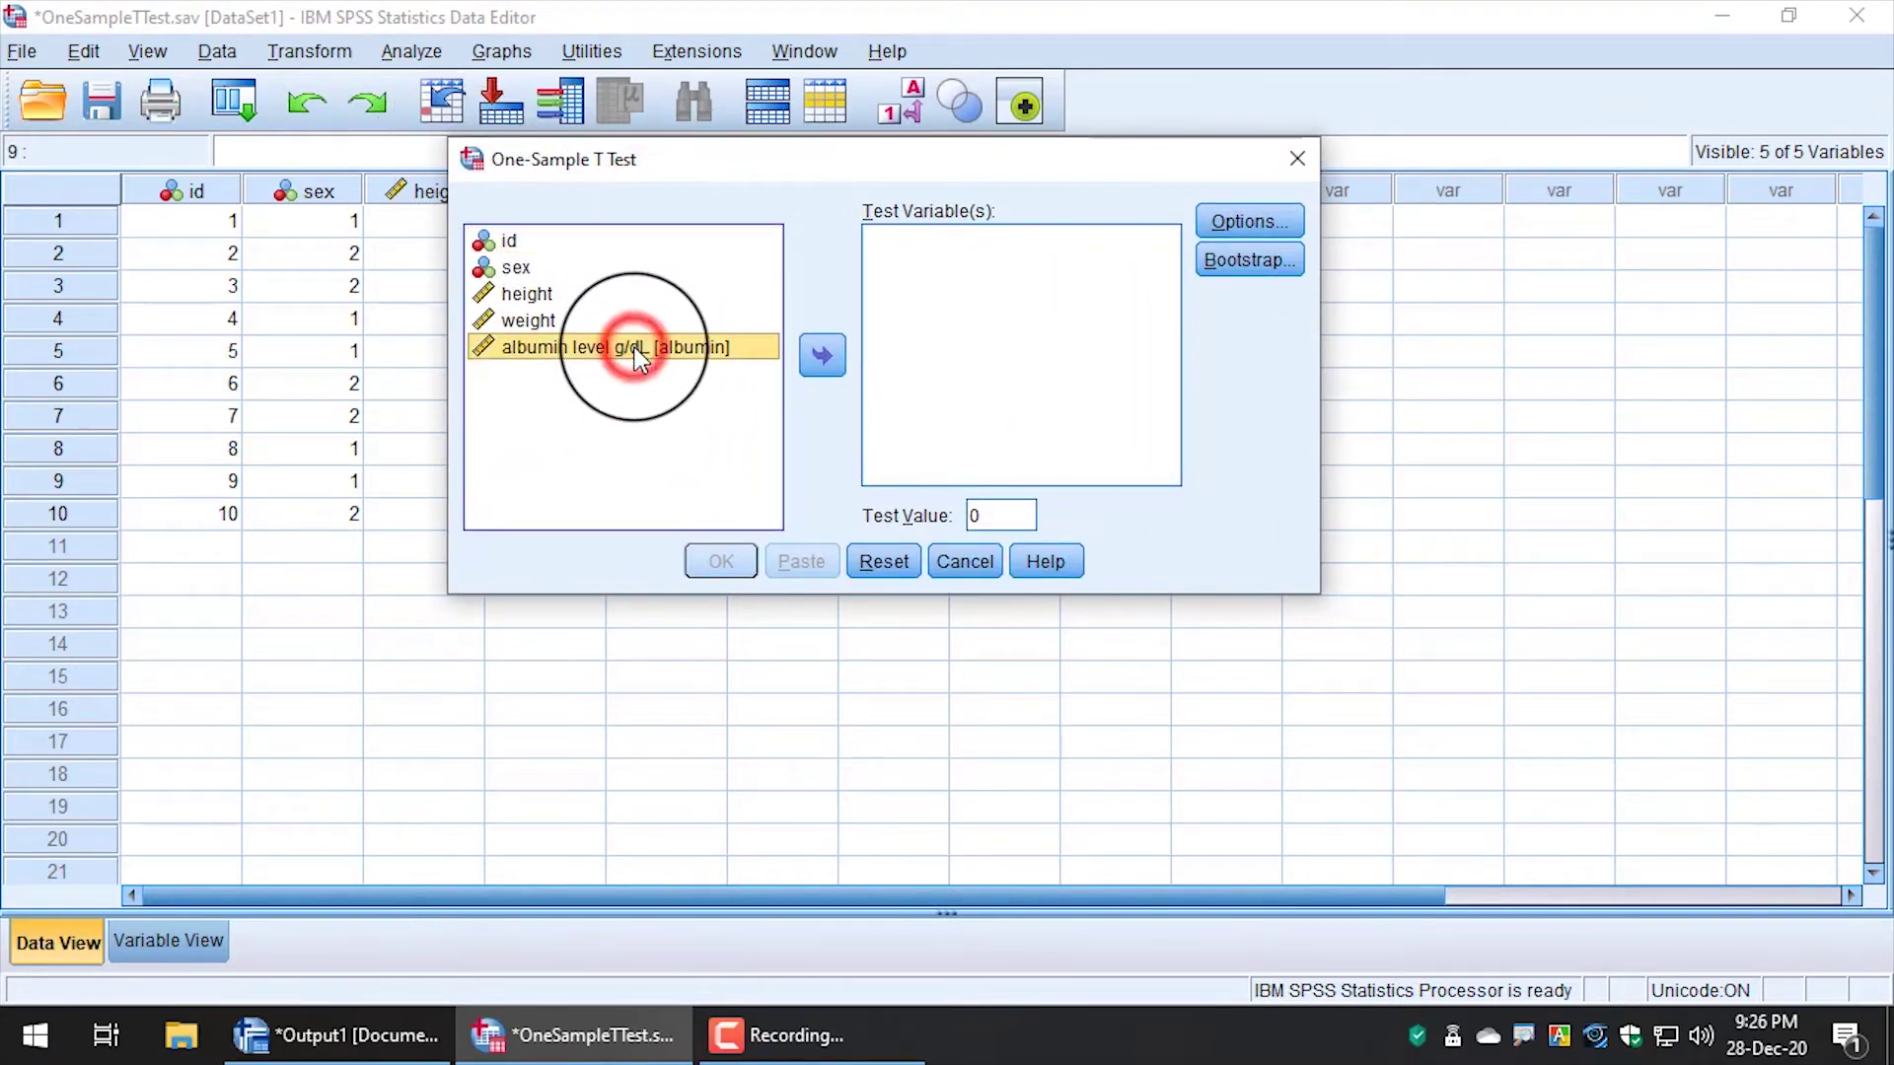
pyautogui.click(843, 360)
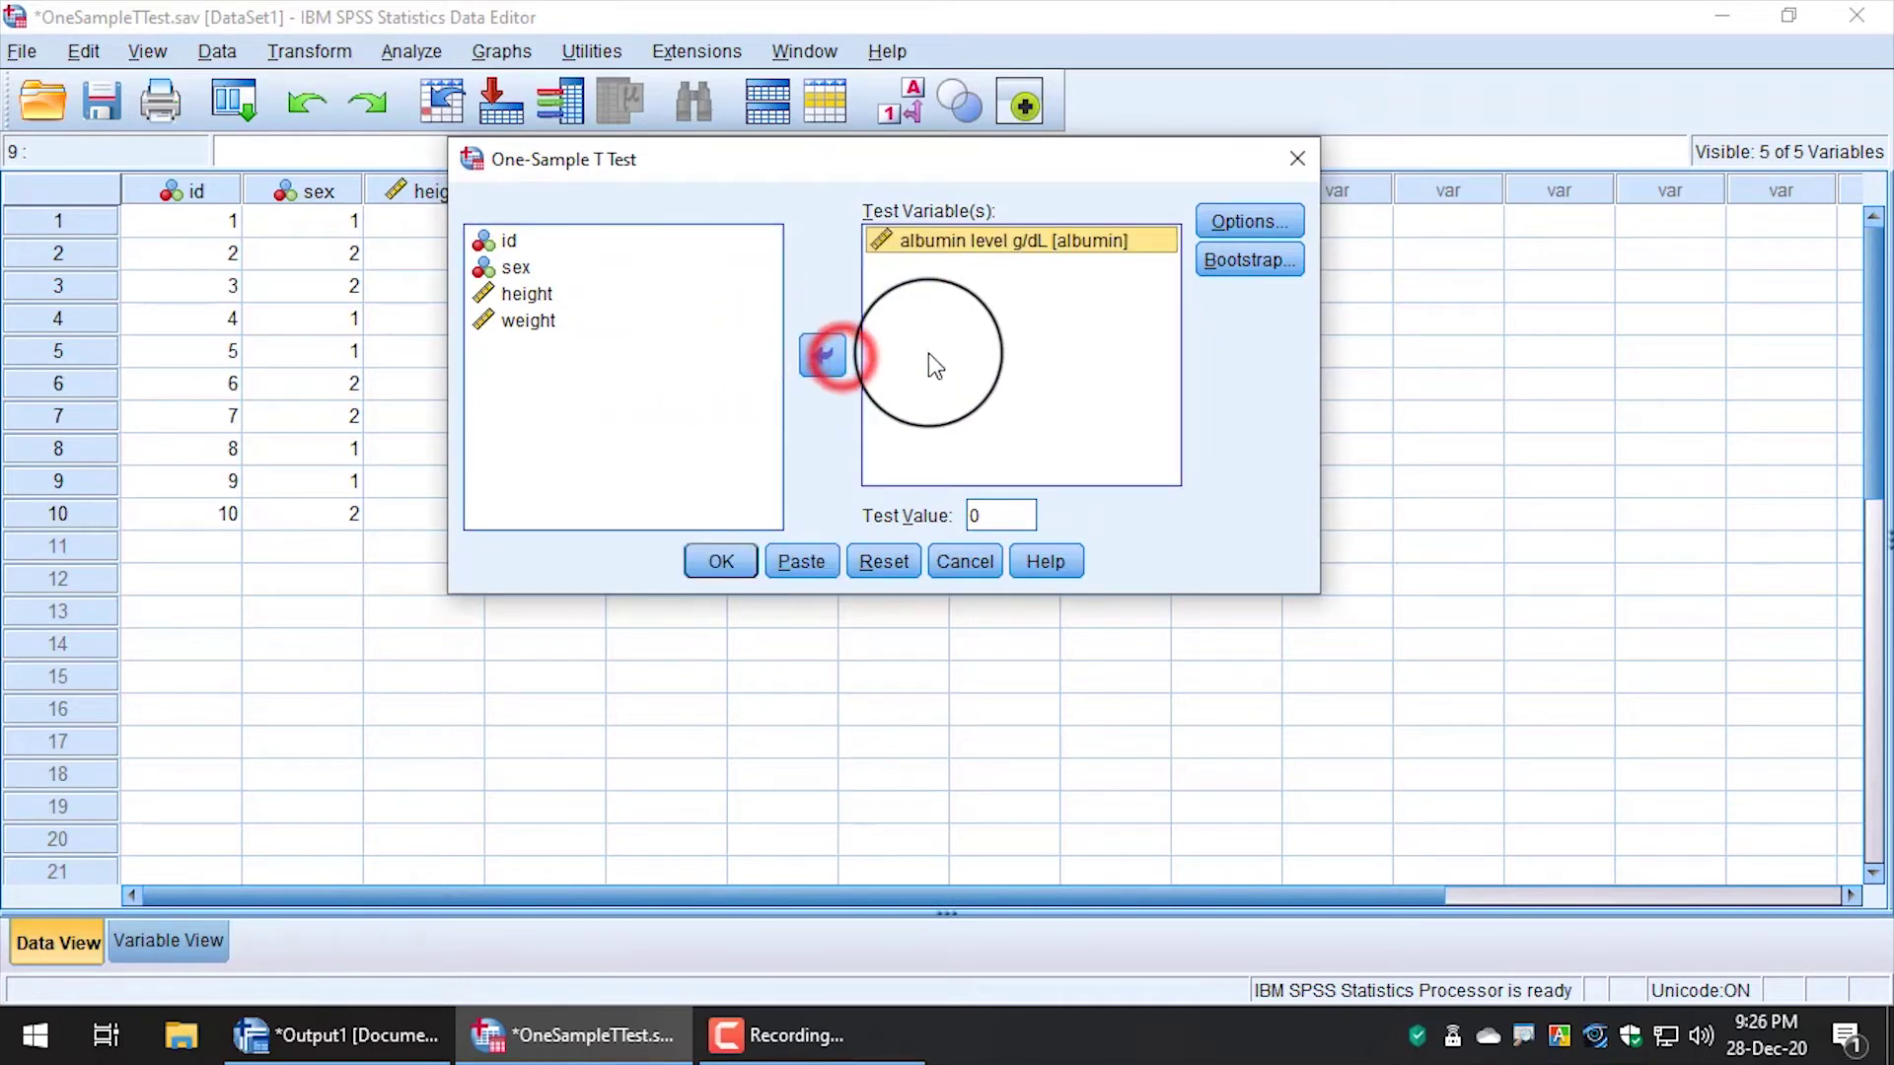
# Set the test value to 3.85 and run the one-sample t test.
pyautogui.click(991, 515)
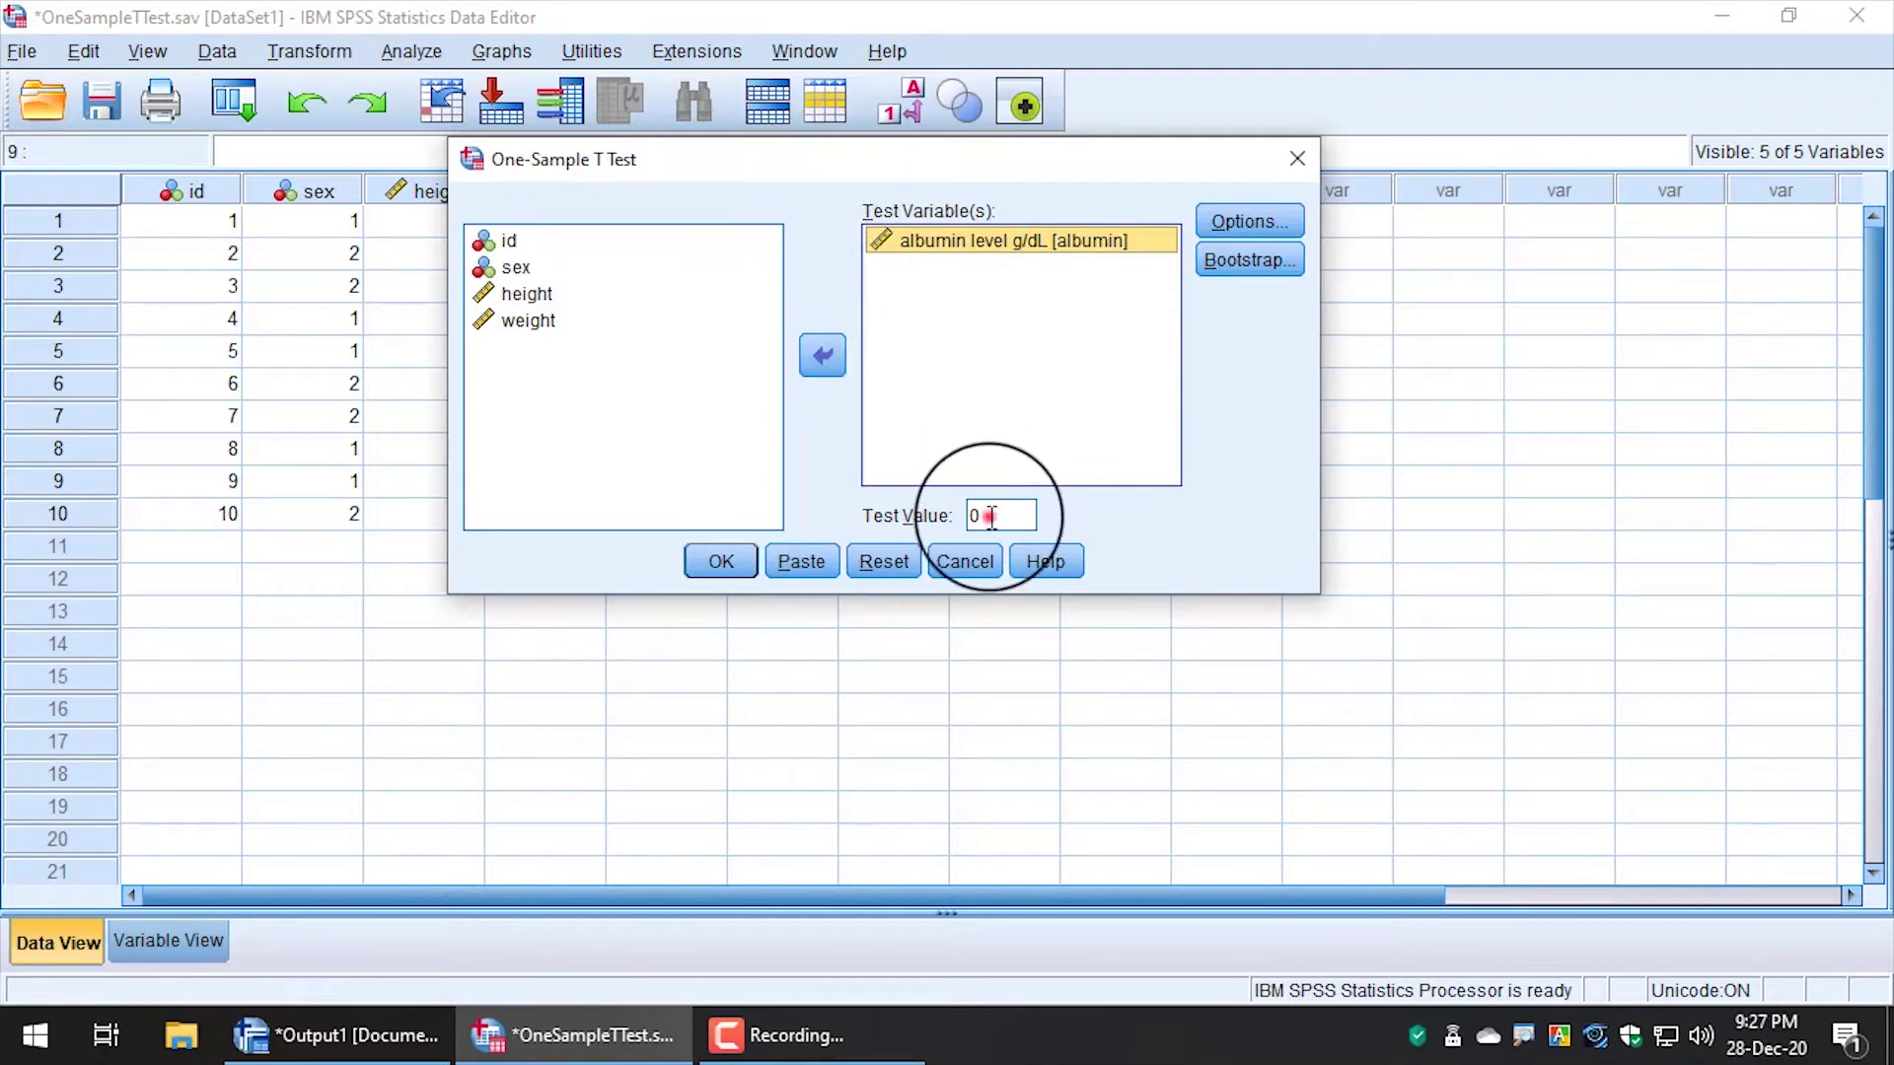
pyautogui.doubleClick(990, 515)
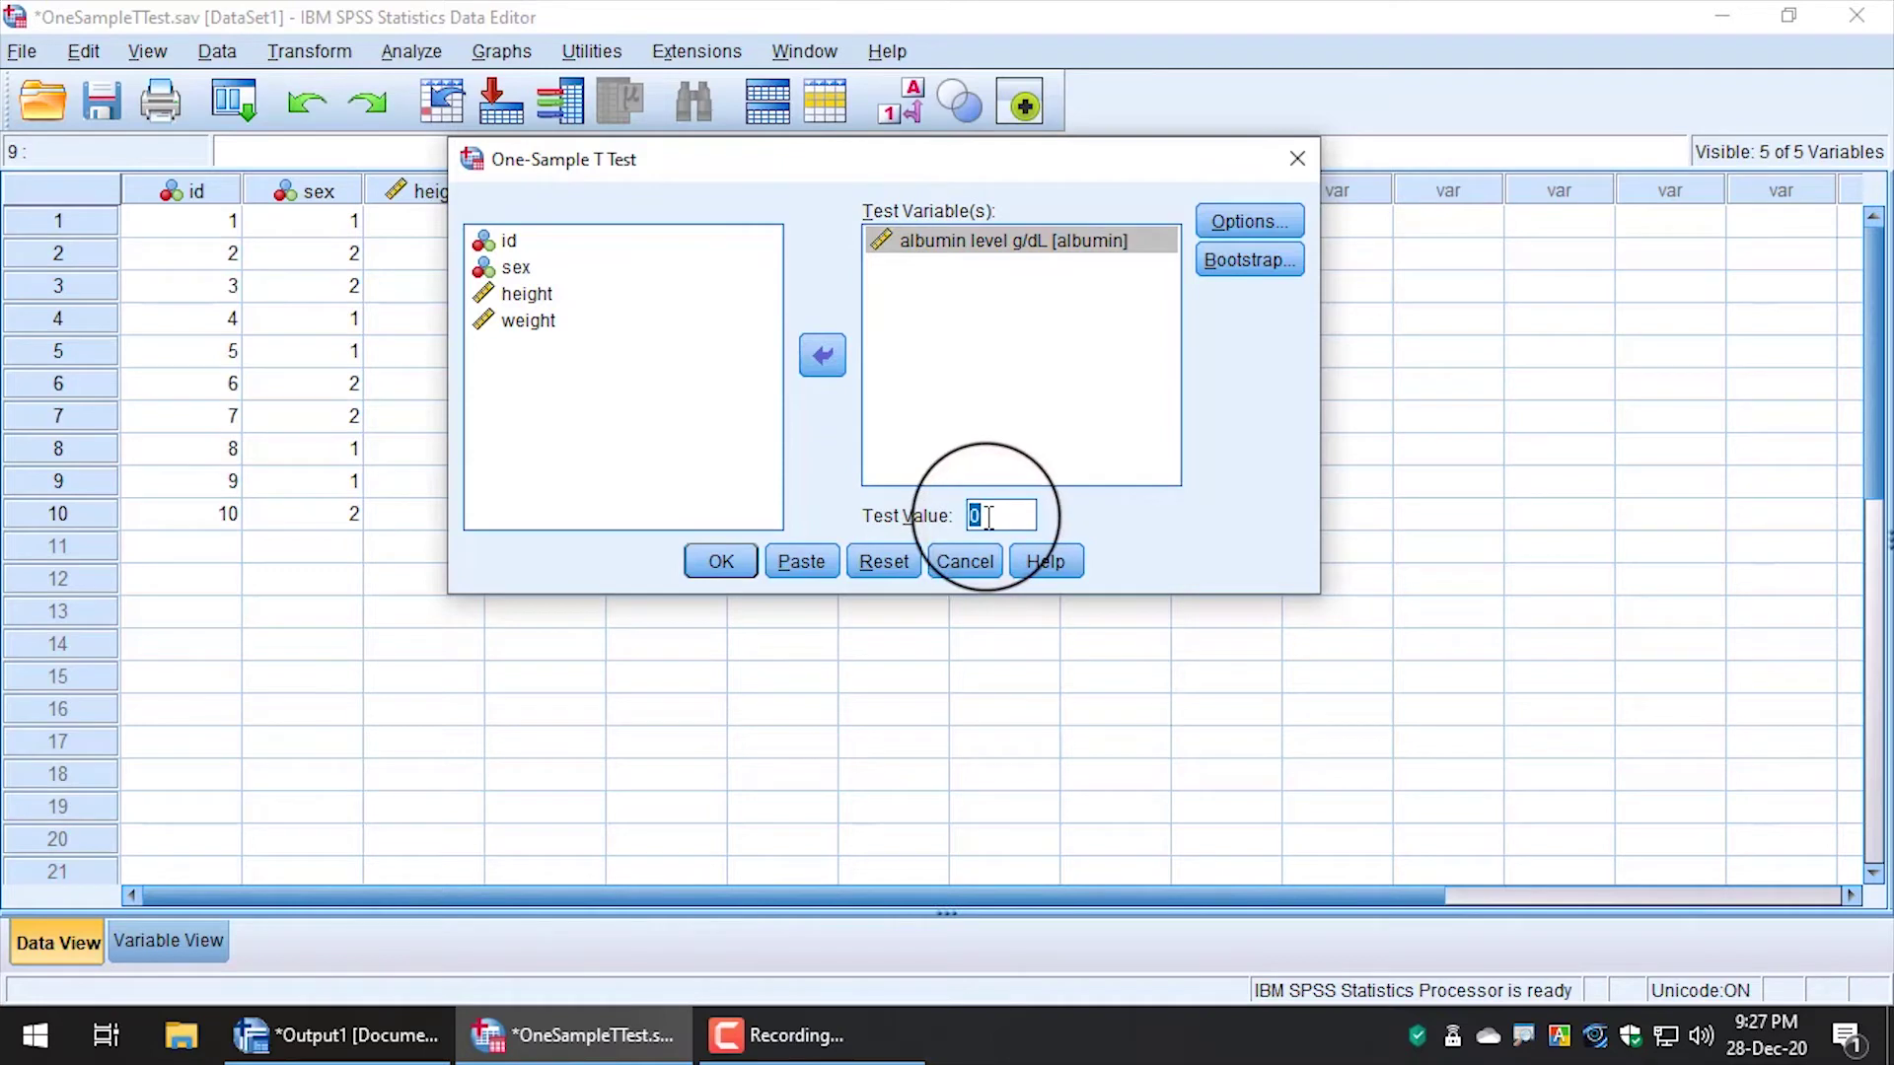
pyautogui.write('3.85')
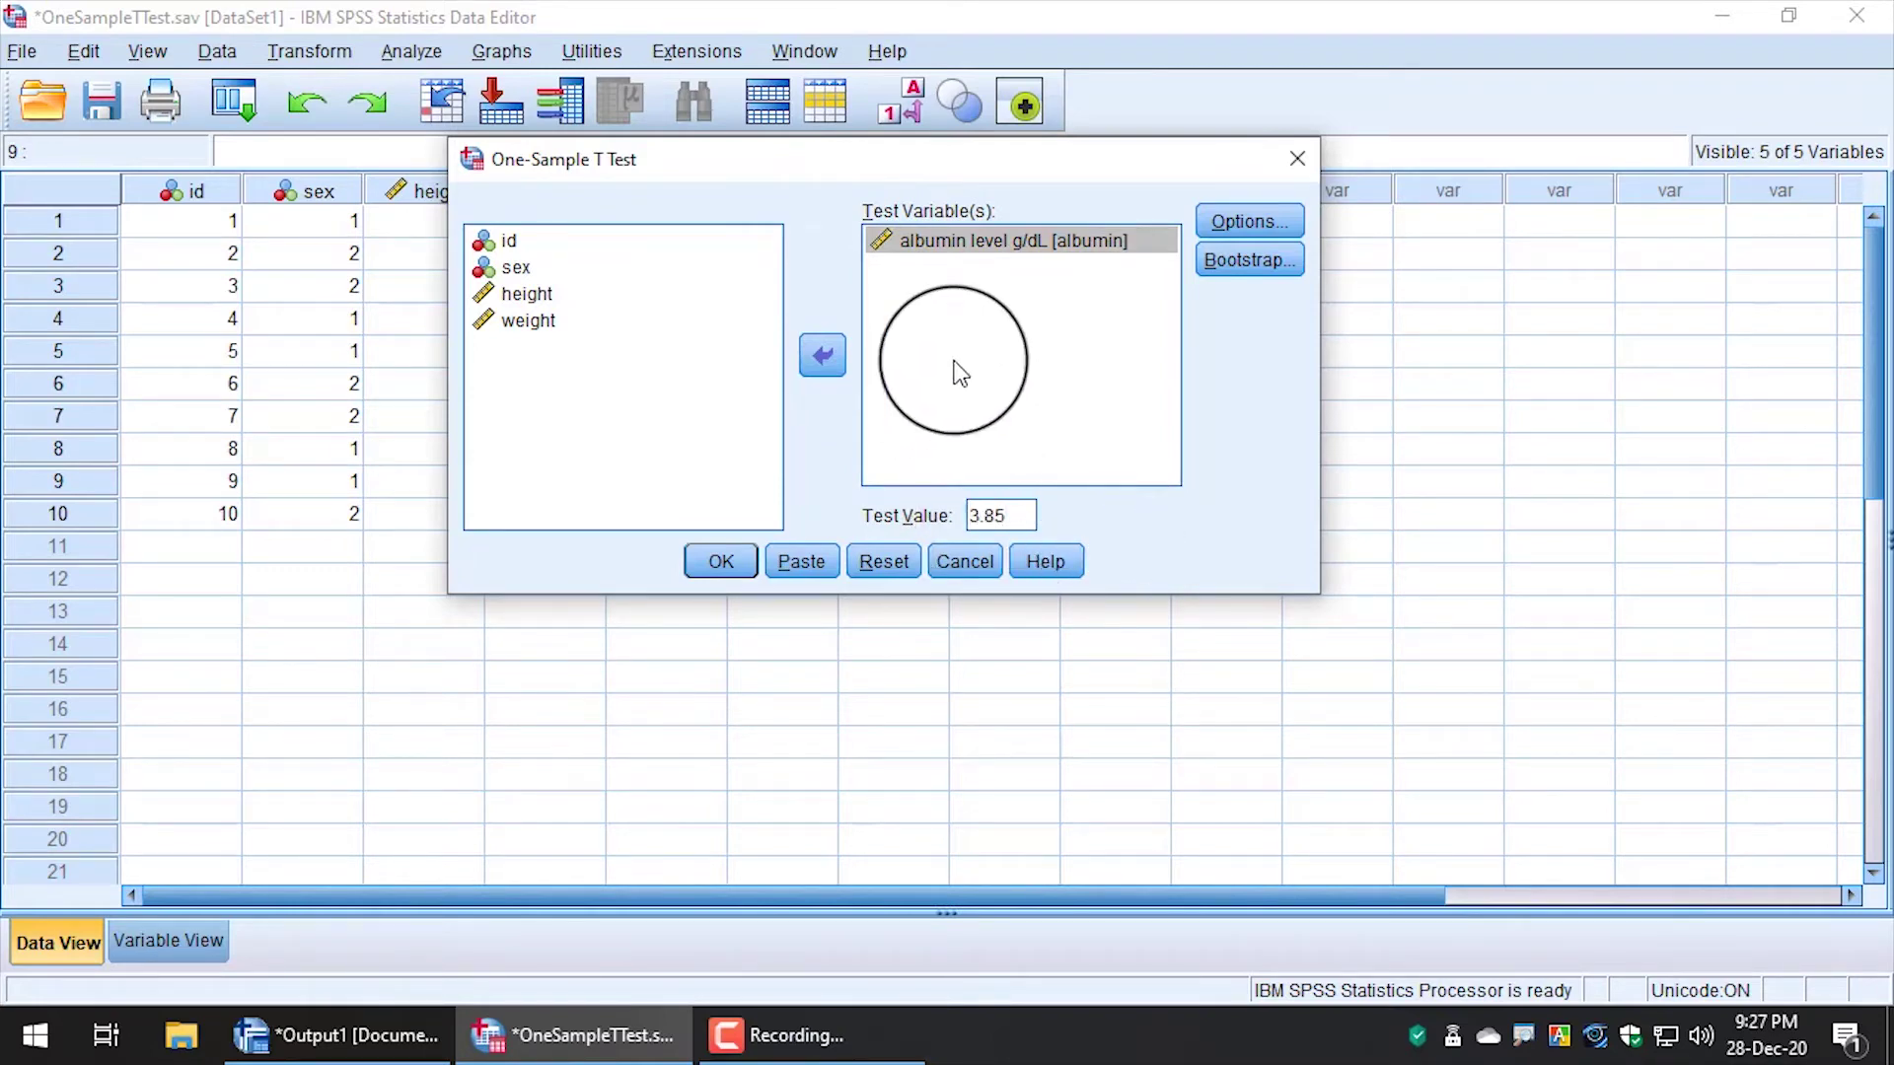
pyautogui.click(730, 571)
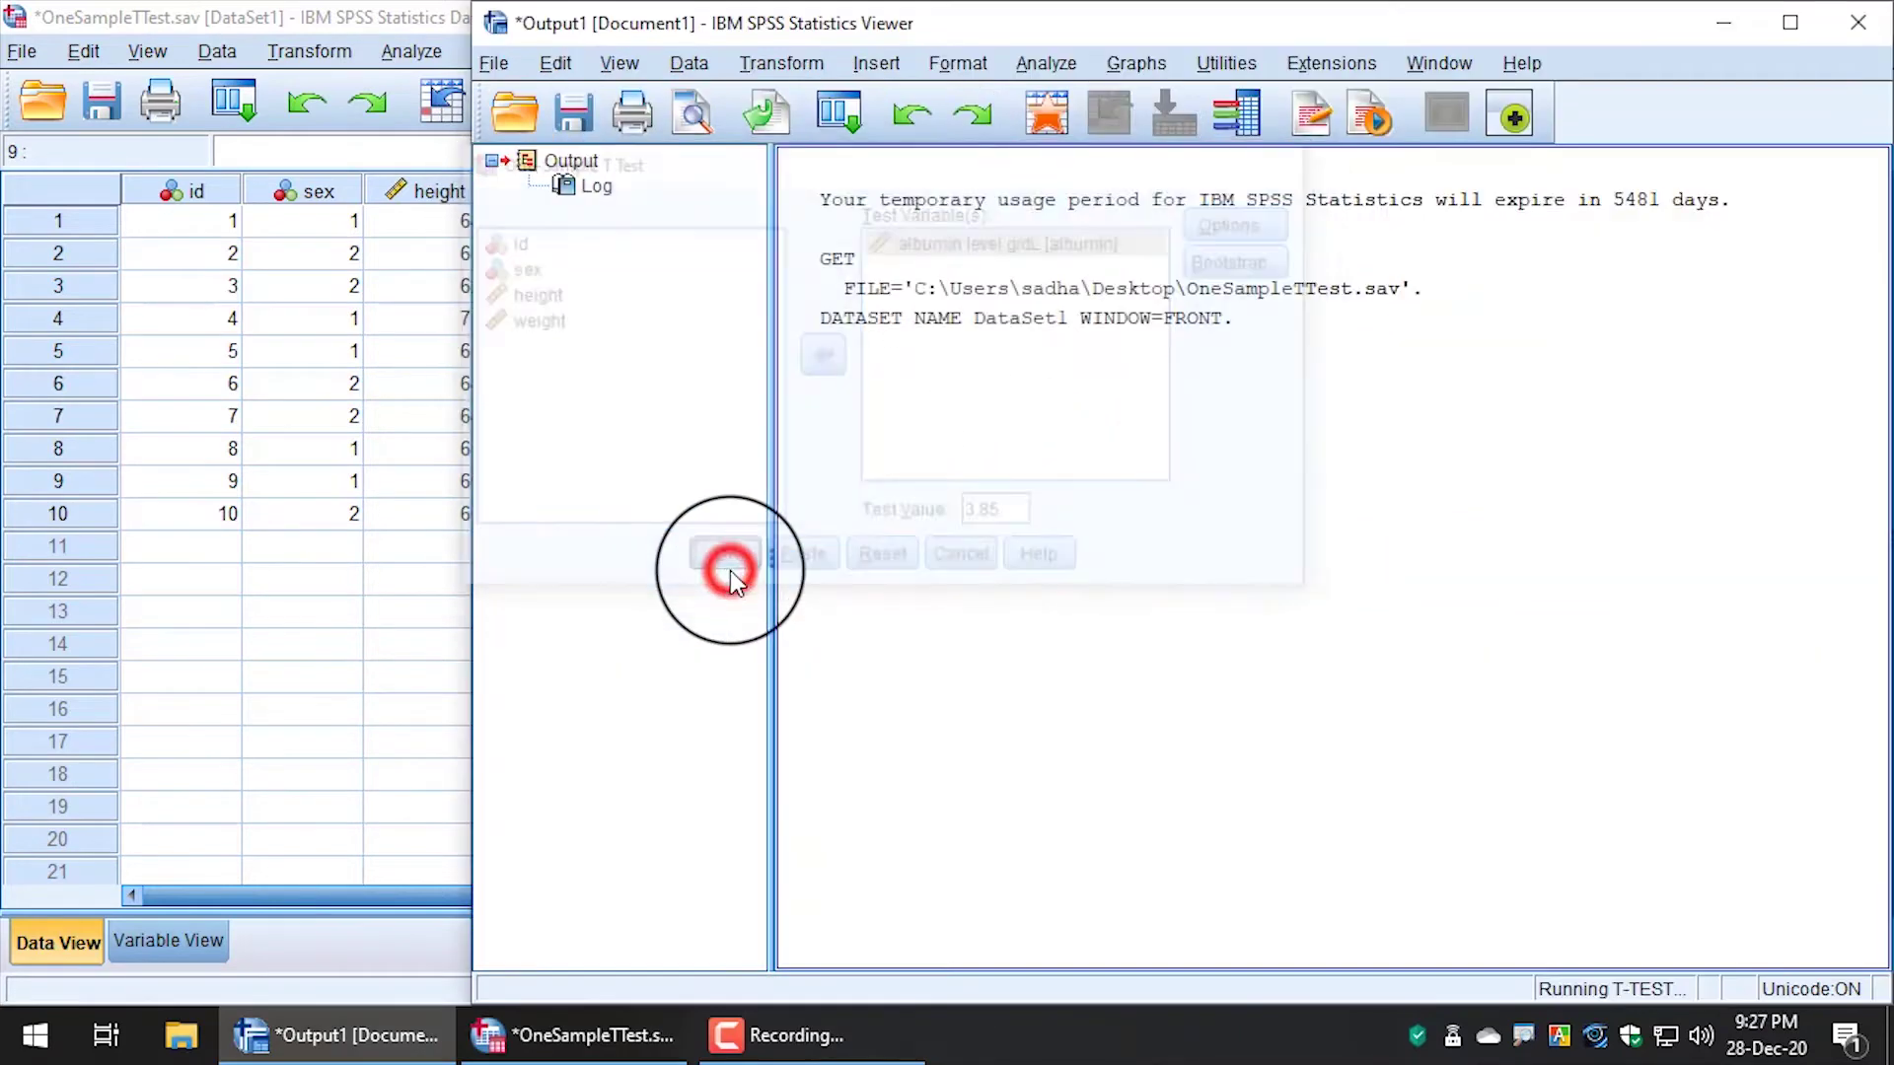
# Maximize the output window and examine the mean and standard deviation in the One-Sample Statistics table.
pyautogui.click(1788, 15)
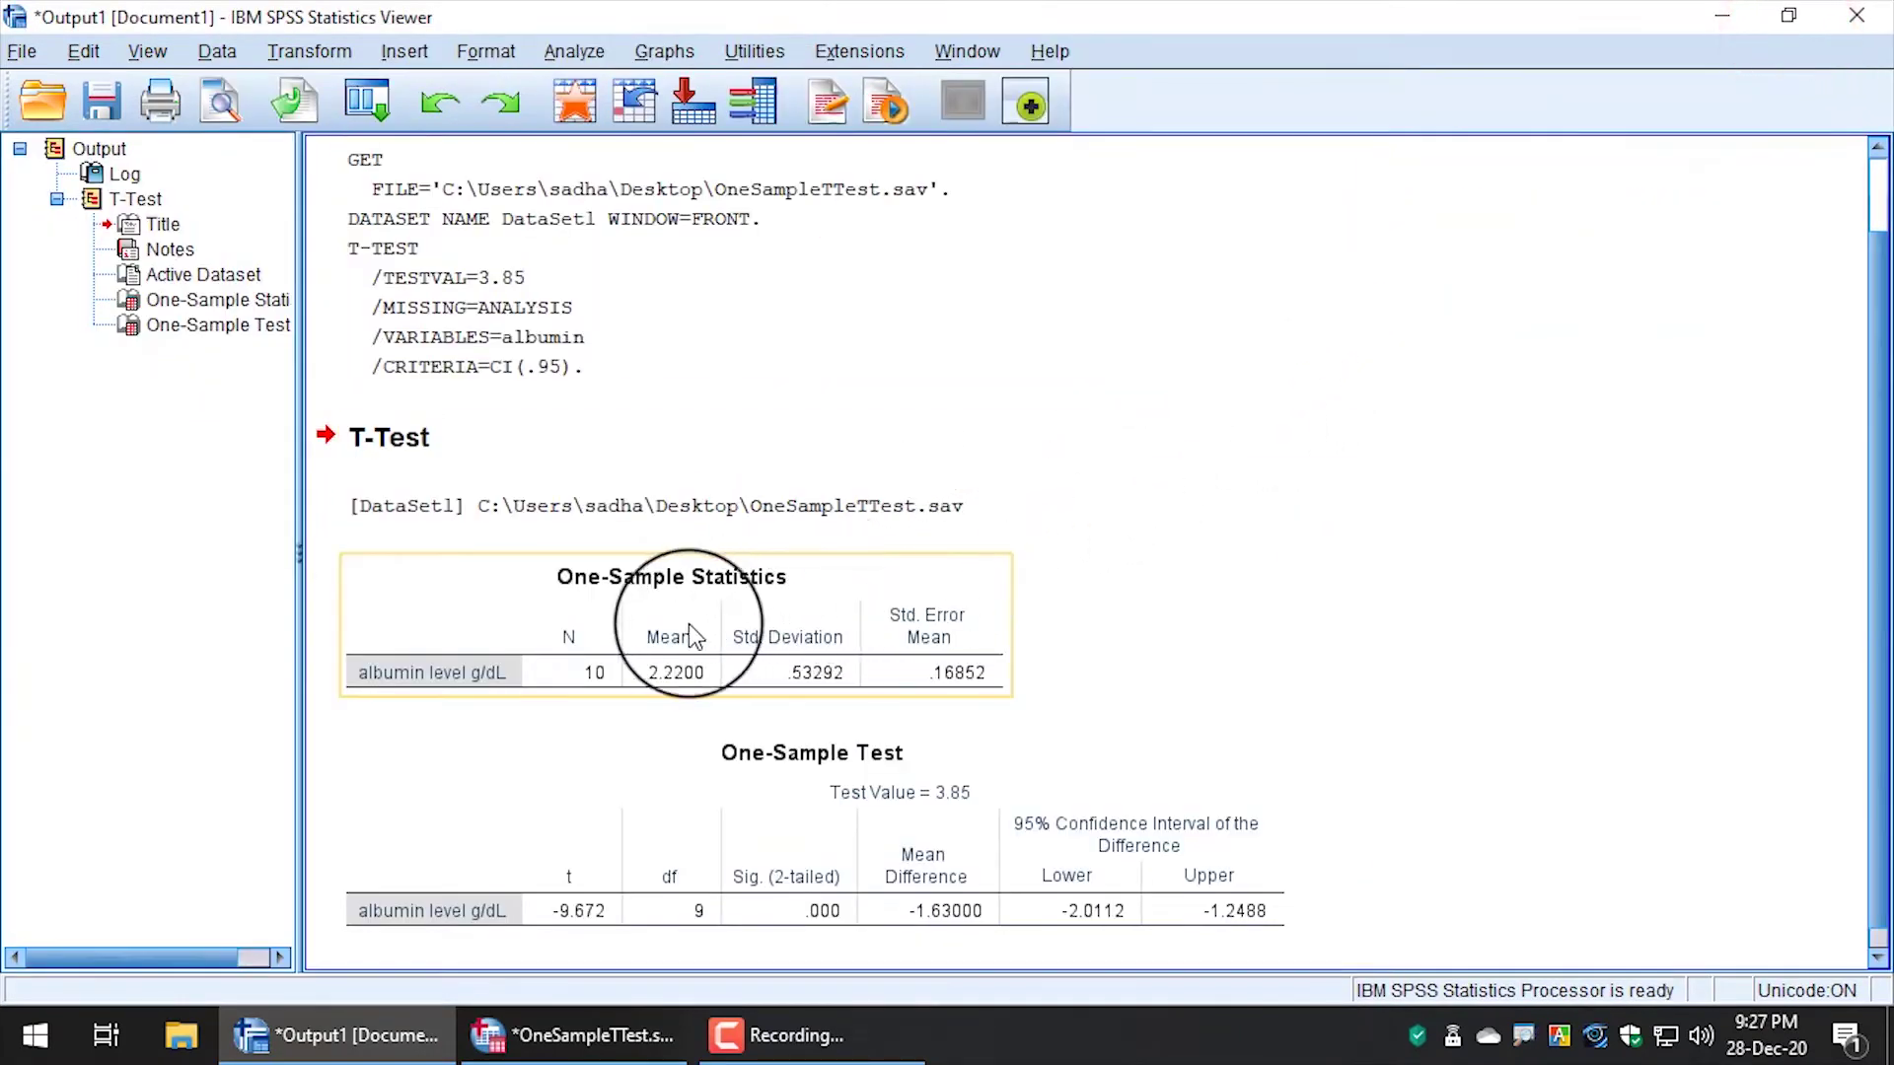
pyautogui.scroll(-1, 951, 656)
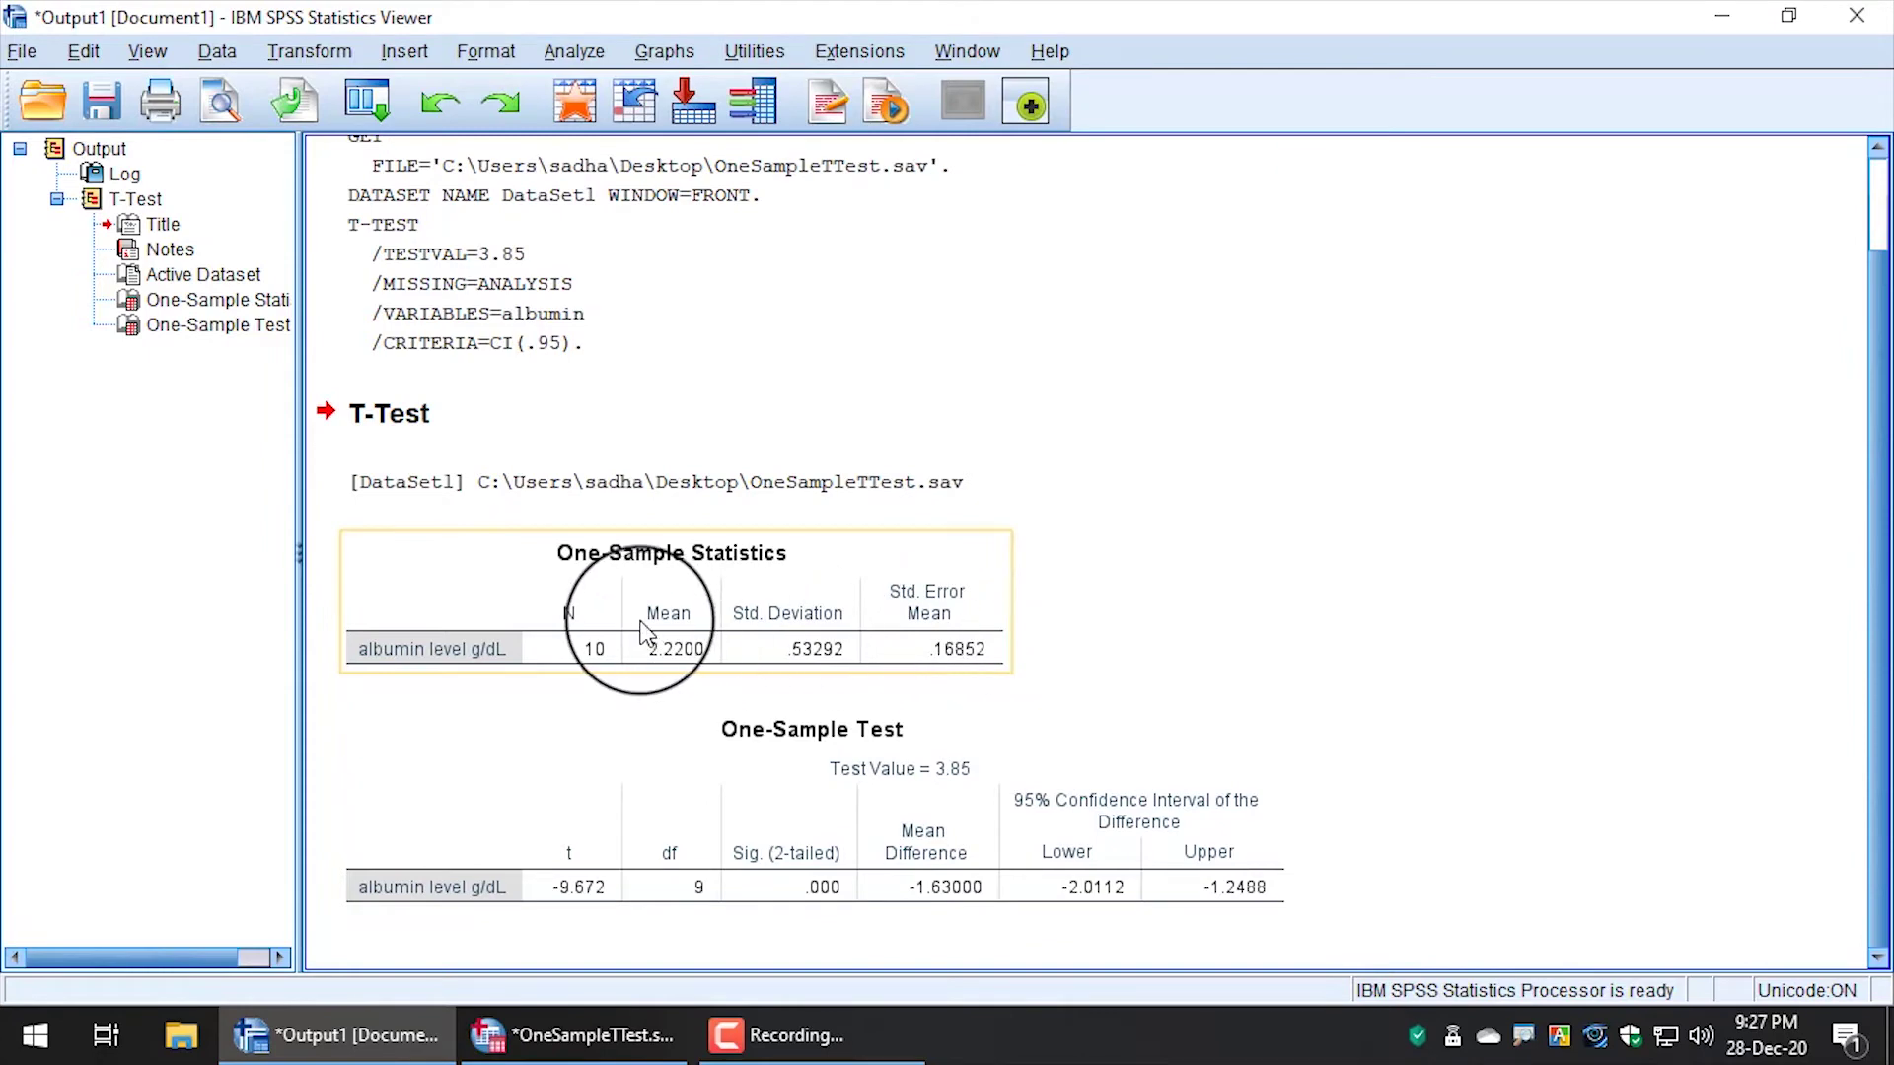
pyautogui.click(642, 626)
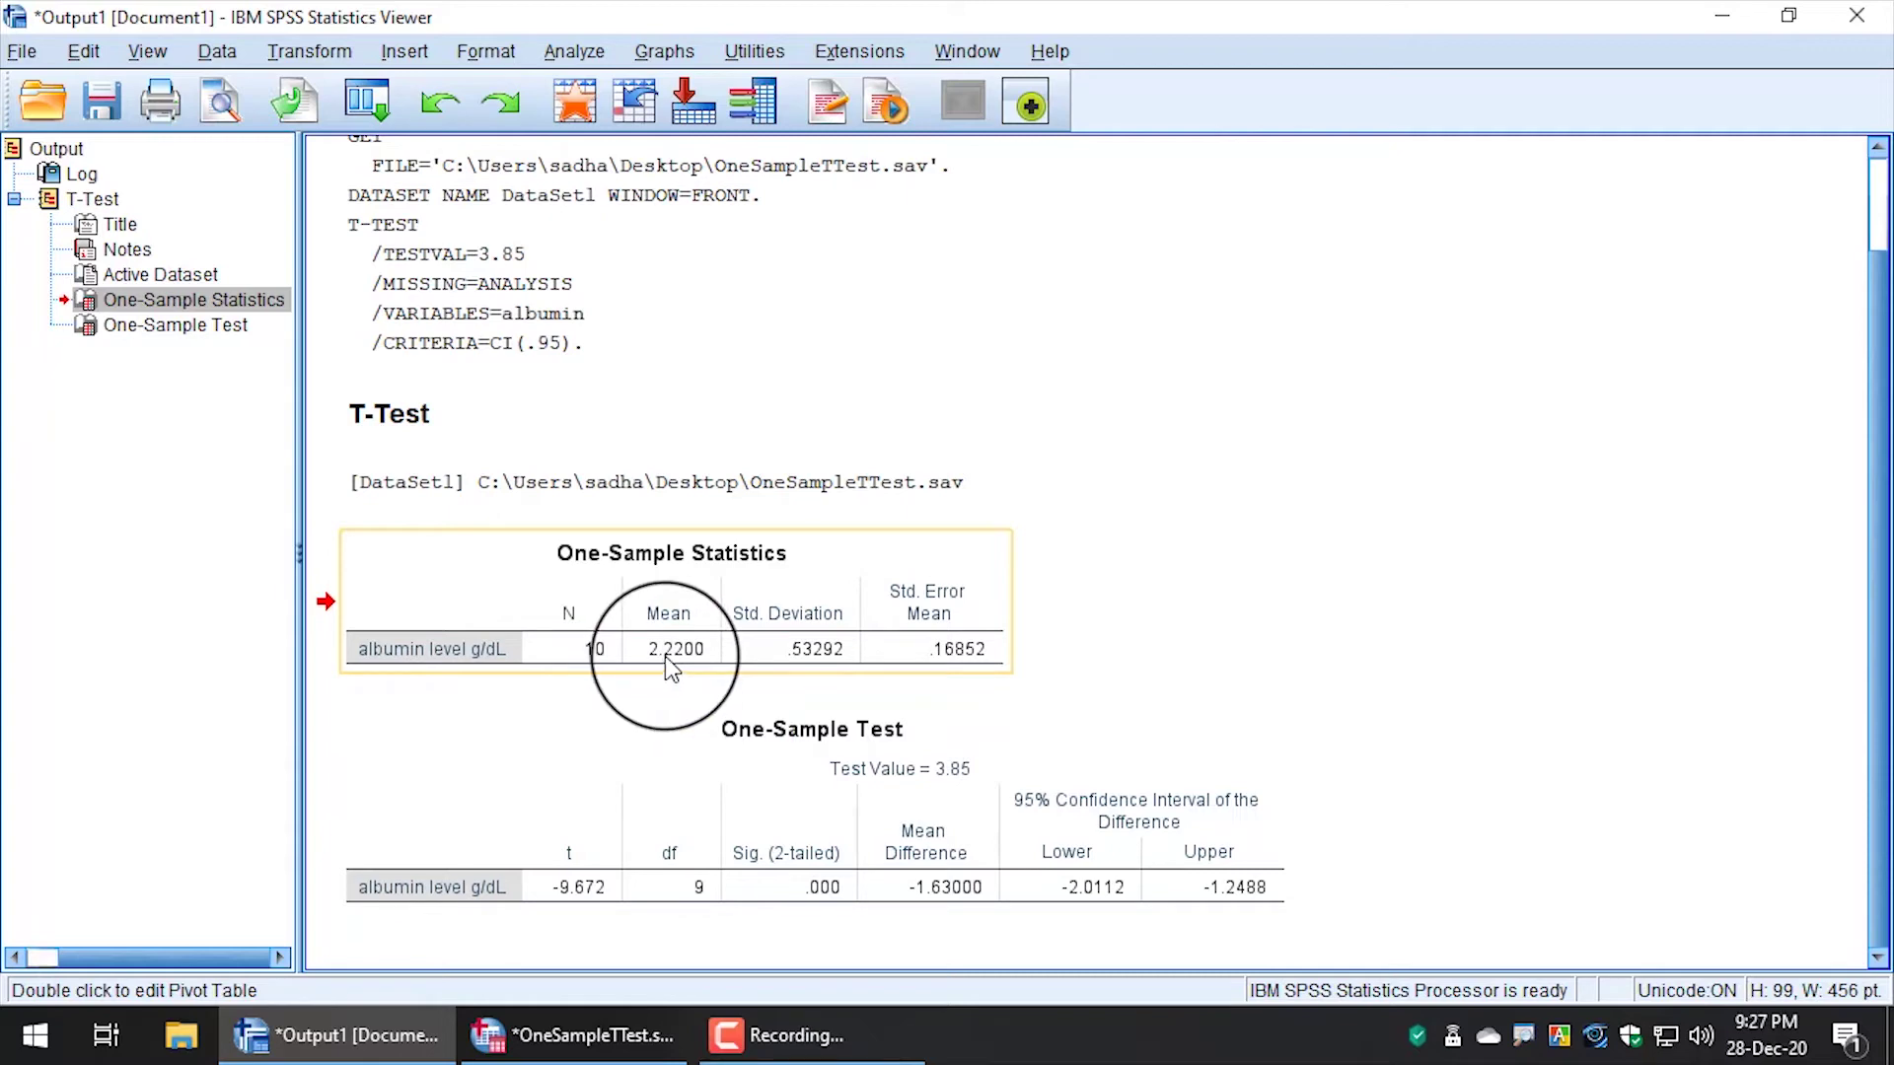
pyautogui.click(799, 661)
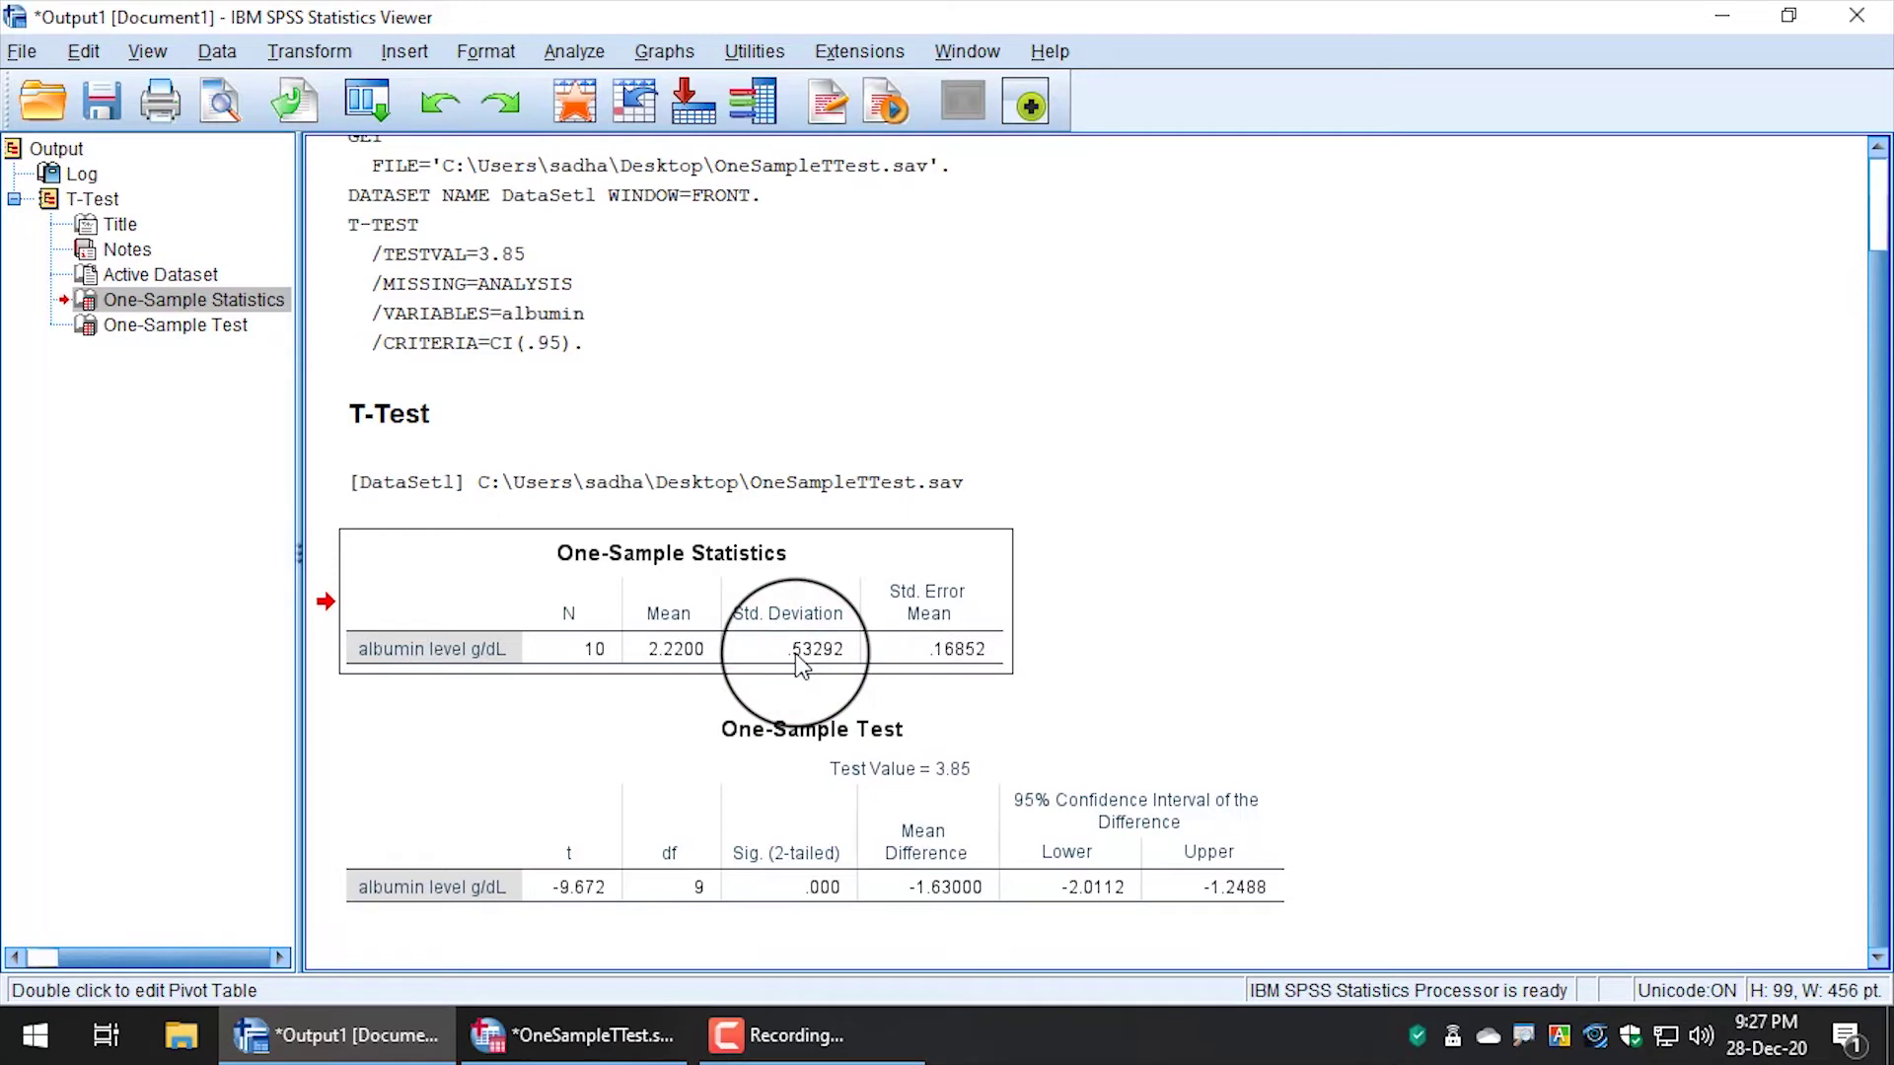
# Examine the t value, degrees of freedom and 95% confidence interval in the One-Sample Test table, marking each temporarily.
pyautogui.click(807, 821)
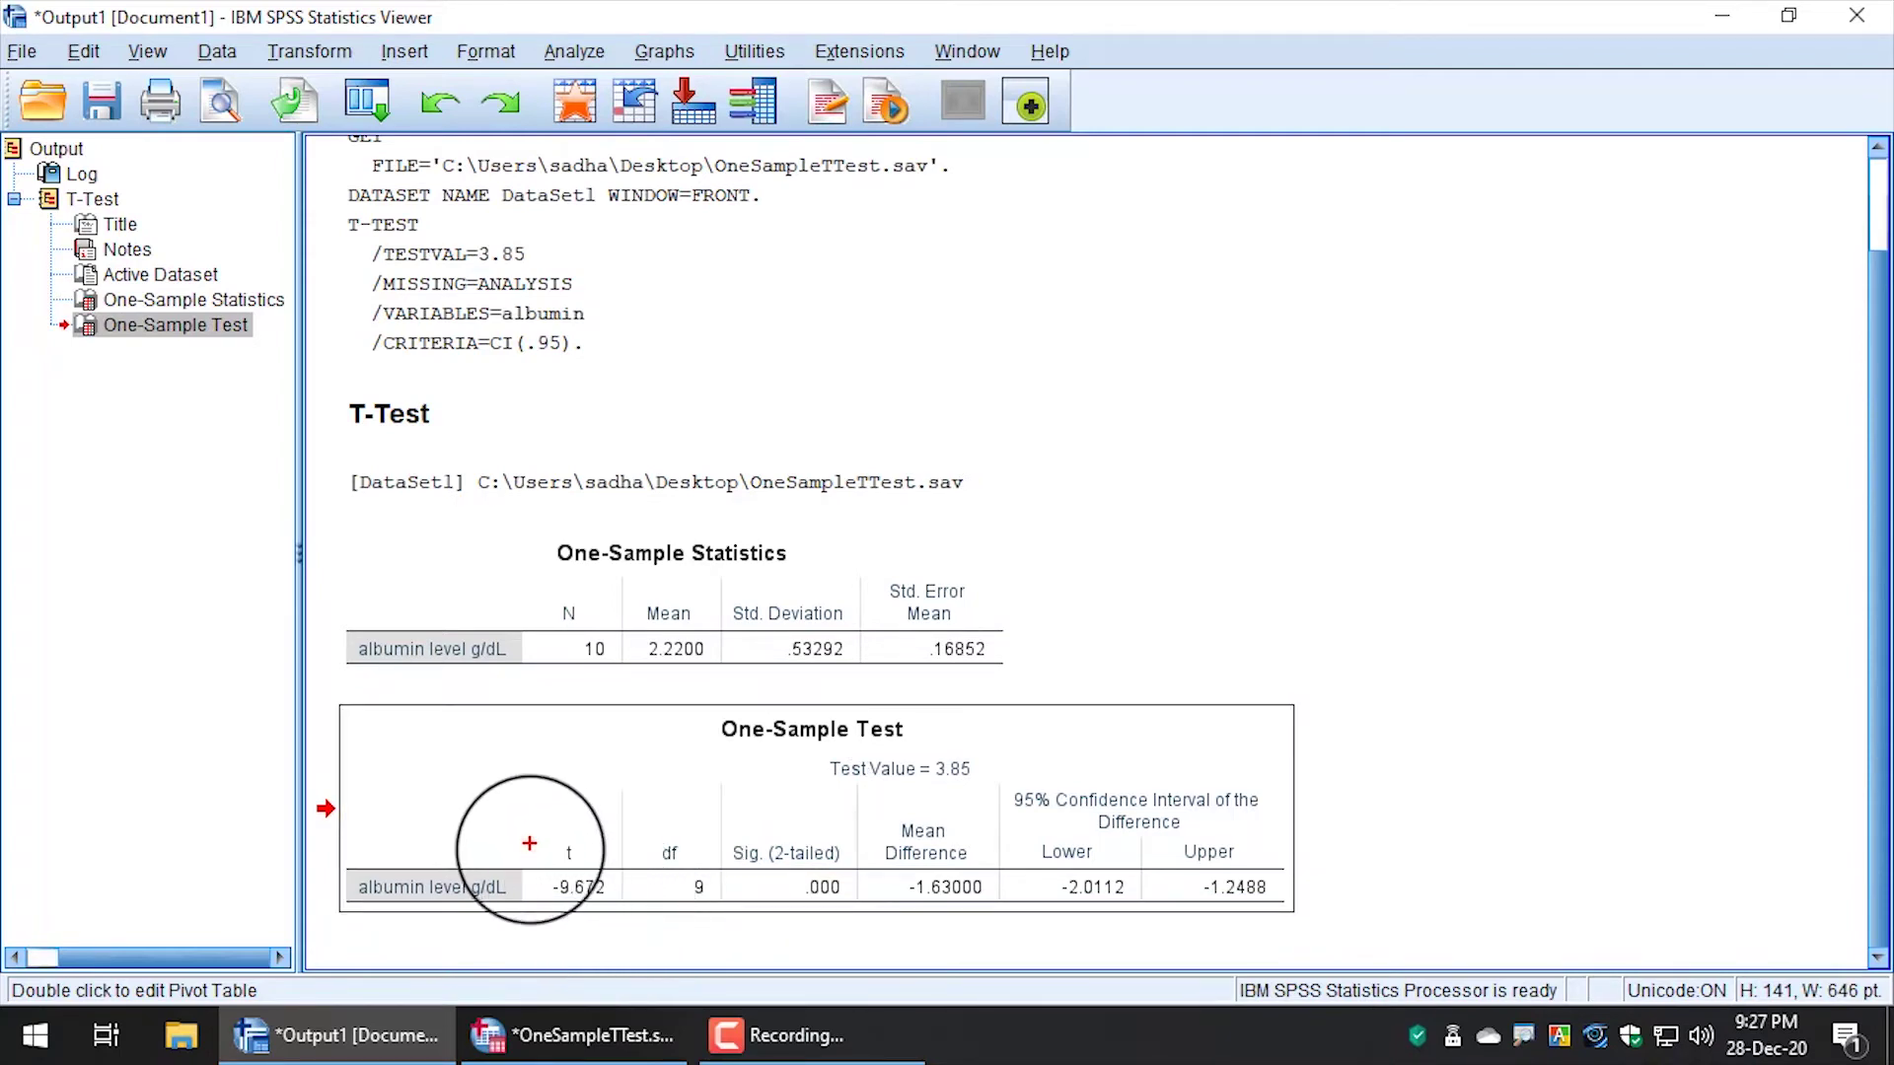
pyautogui.moveTo(530, 867); pyautogui.dragTo(631, 908)
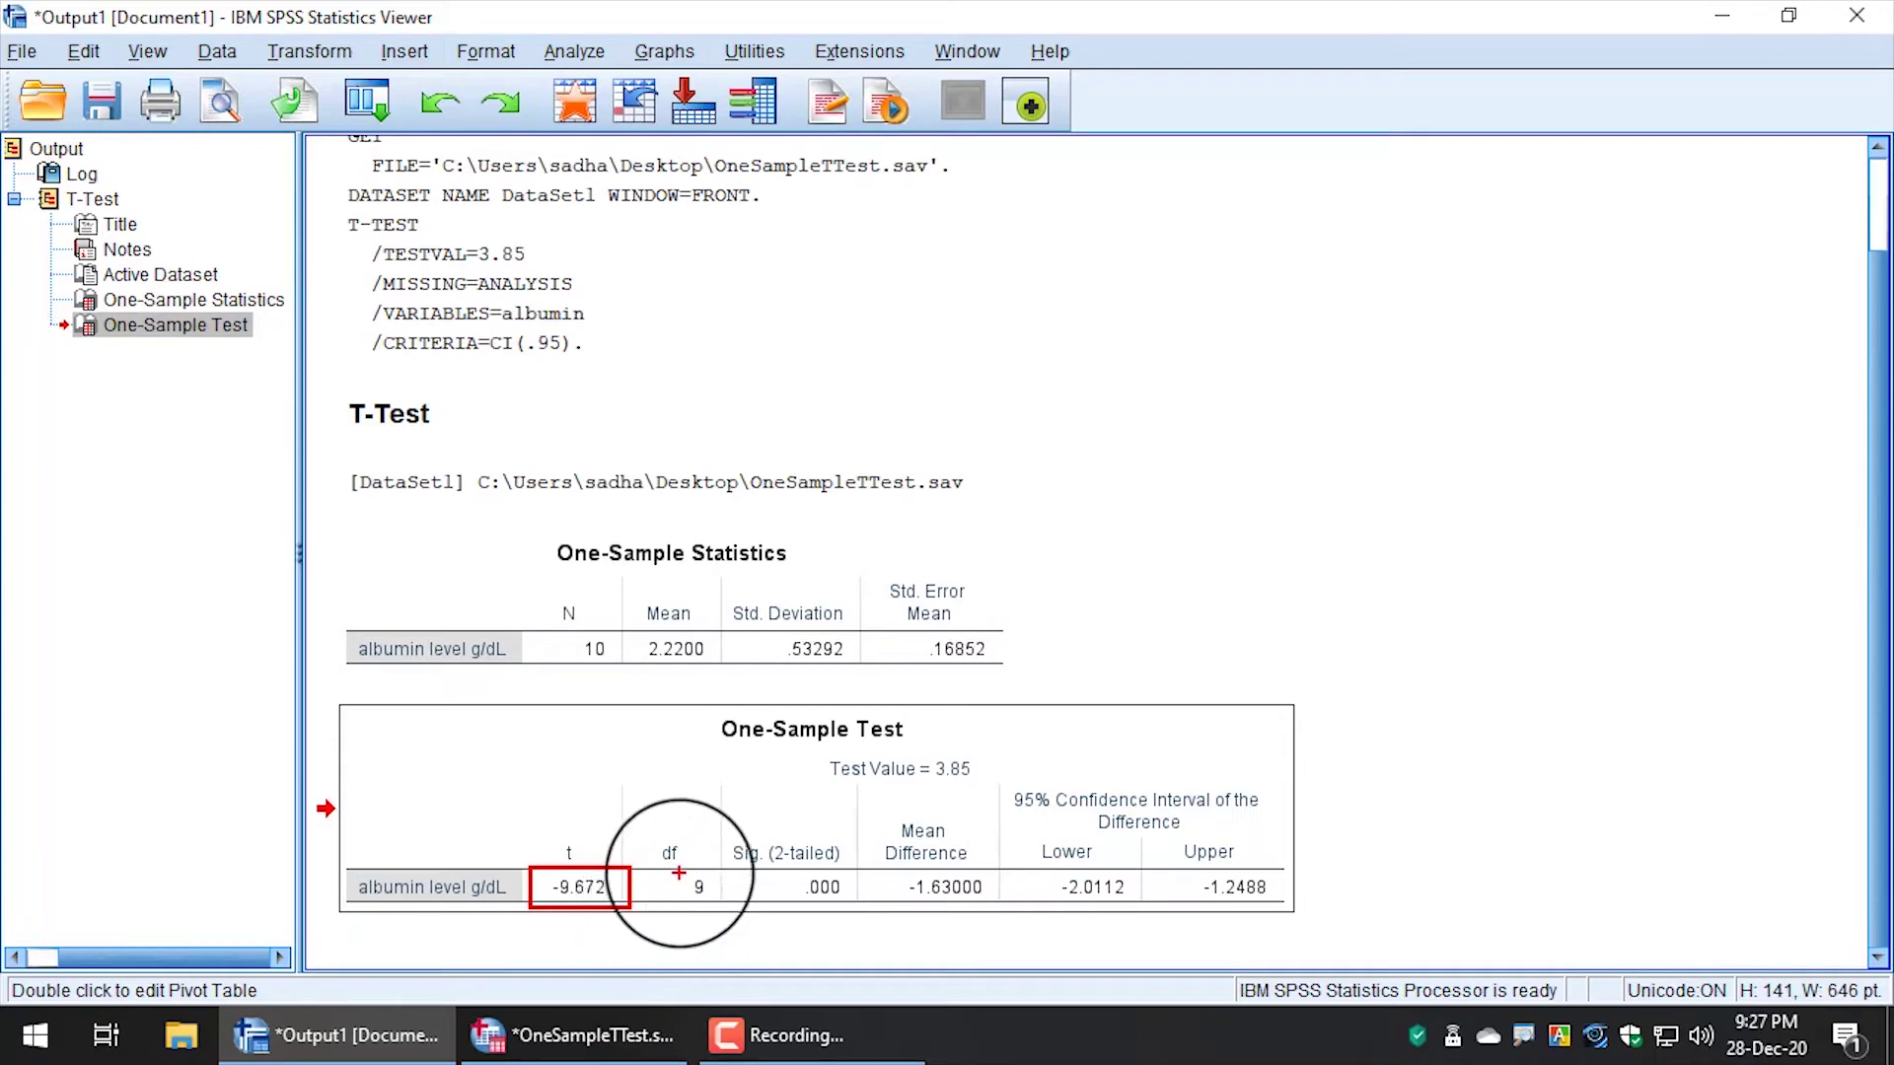
pyautogui.click(682, 876)
pyautogui.moveTo(682, 876); pyautogui.dragTo(716, 904)
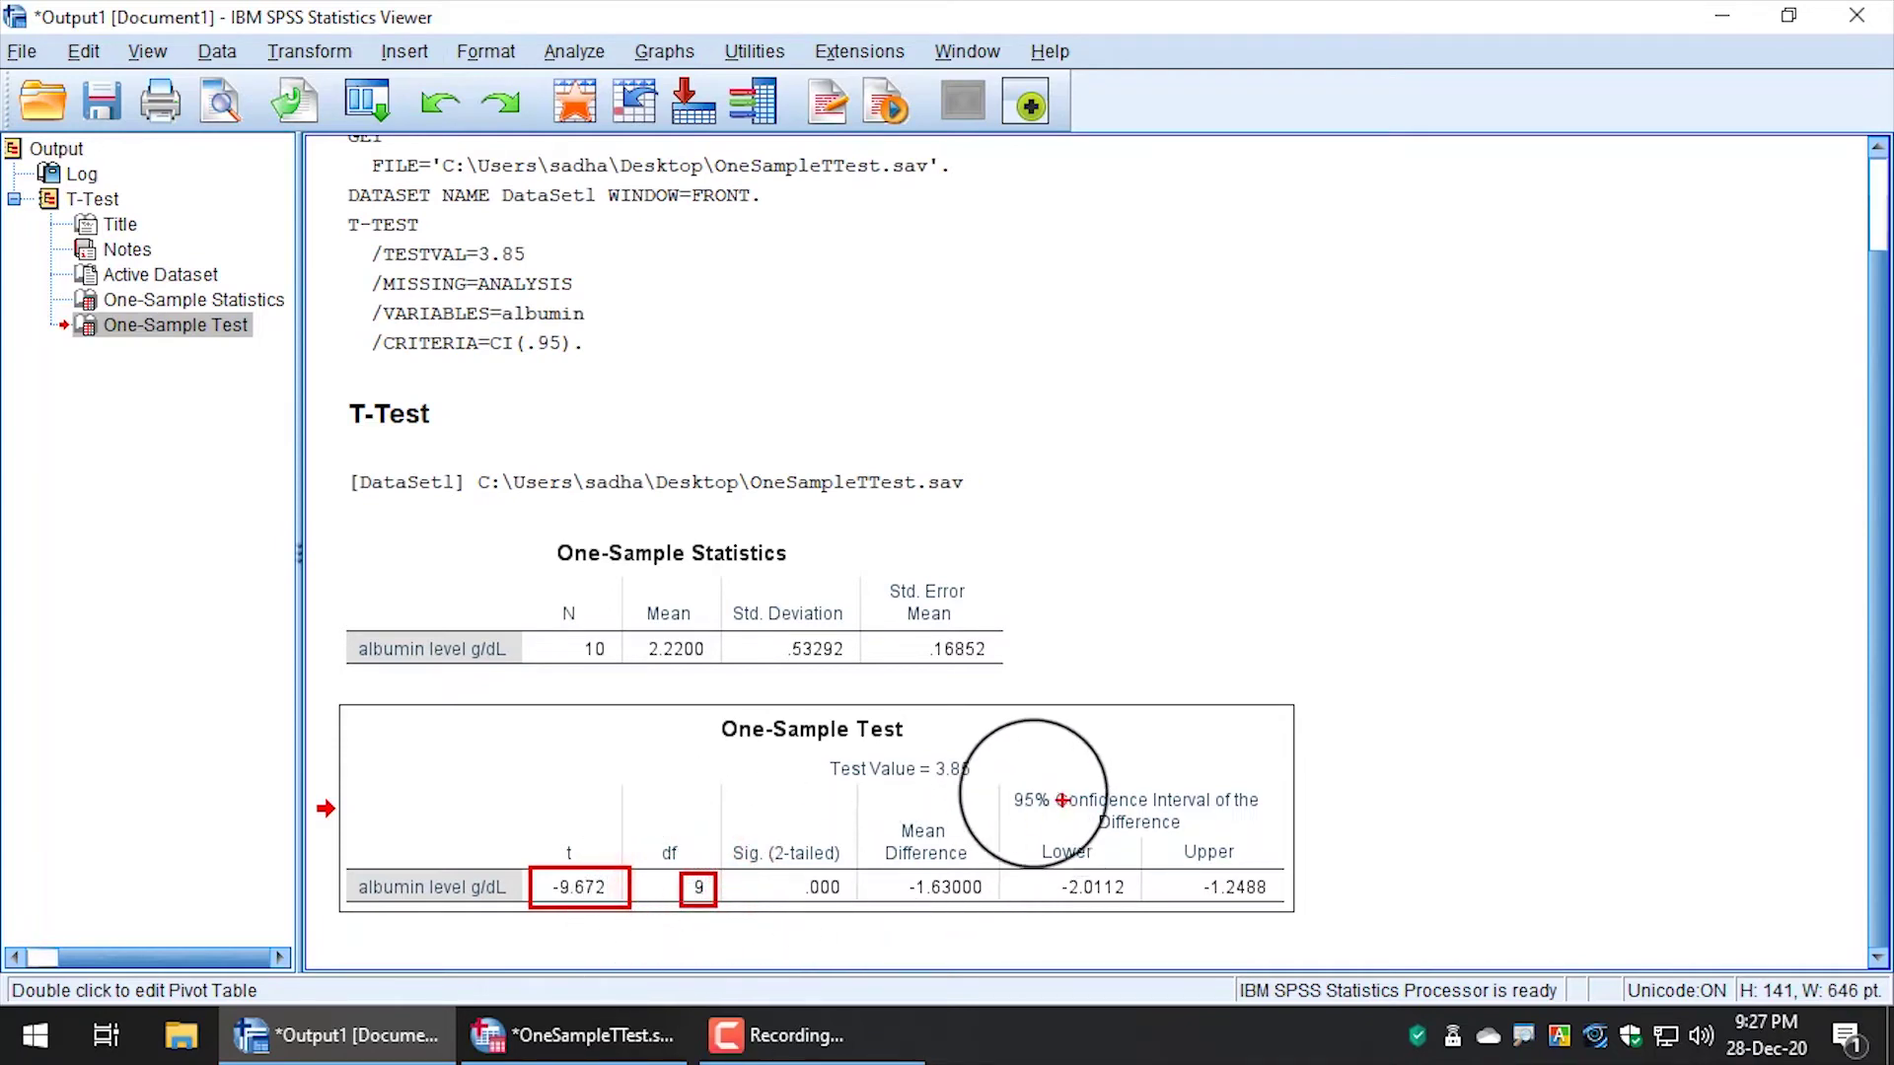
pyautogui.moveTo(1001, 782); pyautogui.dragTo(1221, 815)
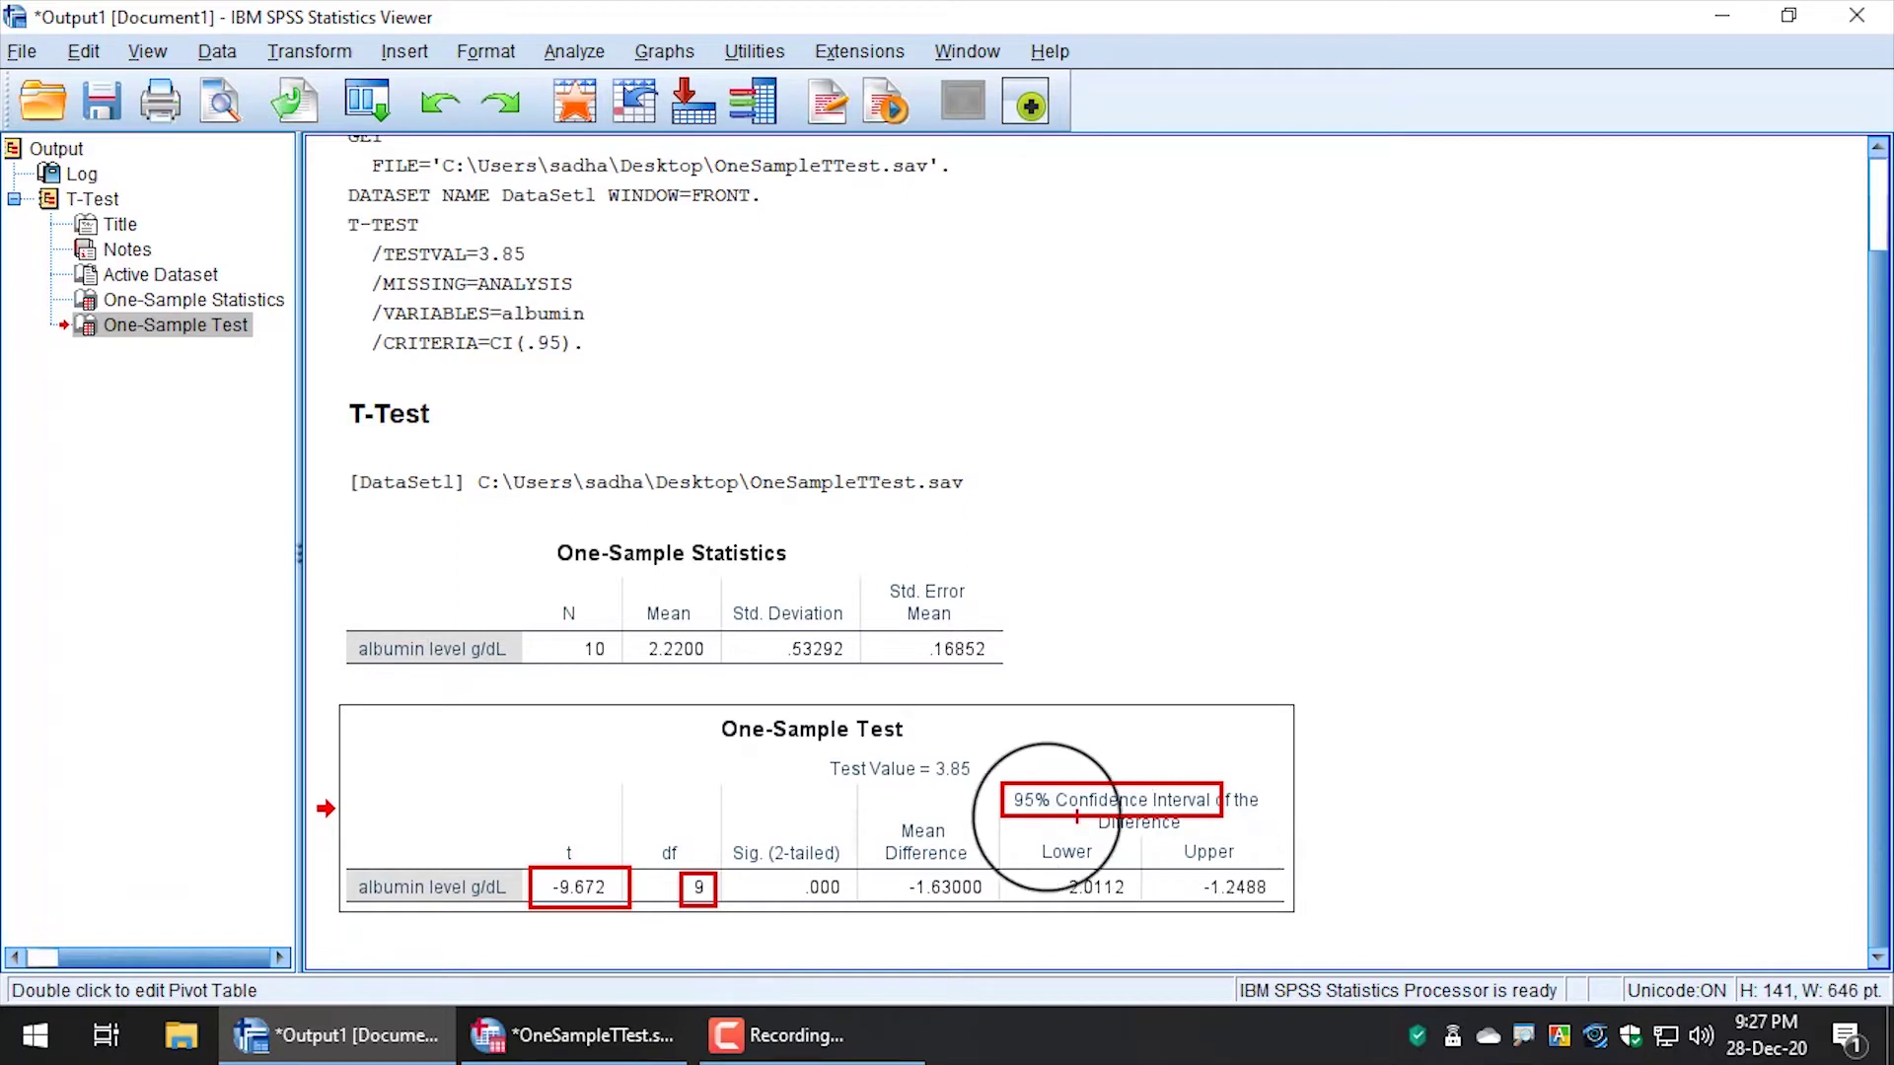
pyautogui.moveTo(549, 898)
pyautogui.mouseDown()
pyautogui.moveTo(554, 876)
pyautogui.moveTo(621, 886)
pyautogui.moveTo(546, 895)
pyautogui.mouseUp()
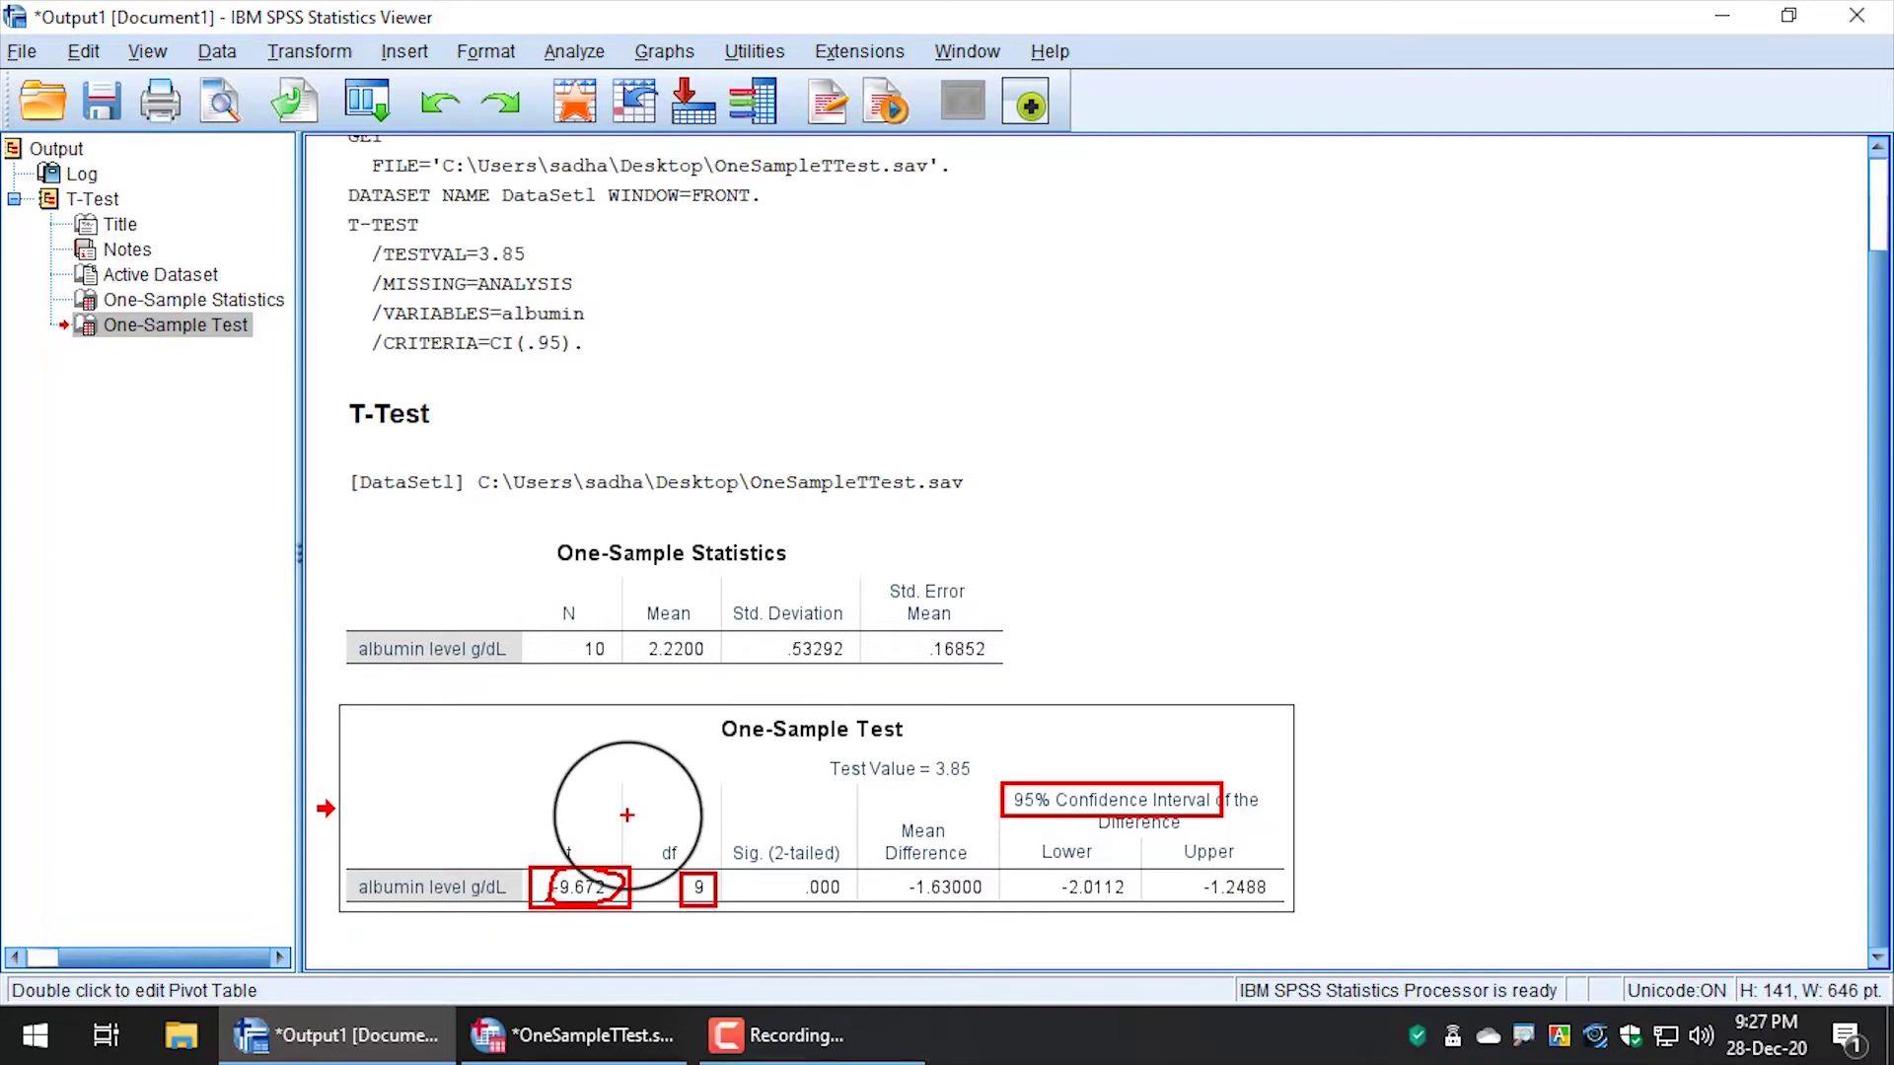
pyautogui.press('Escape')
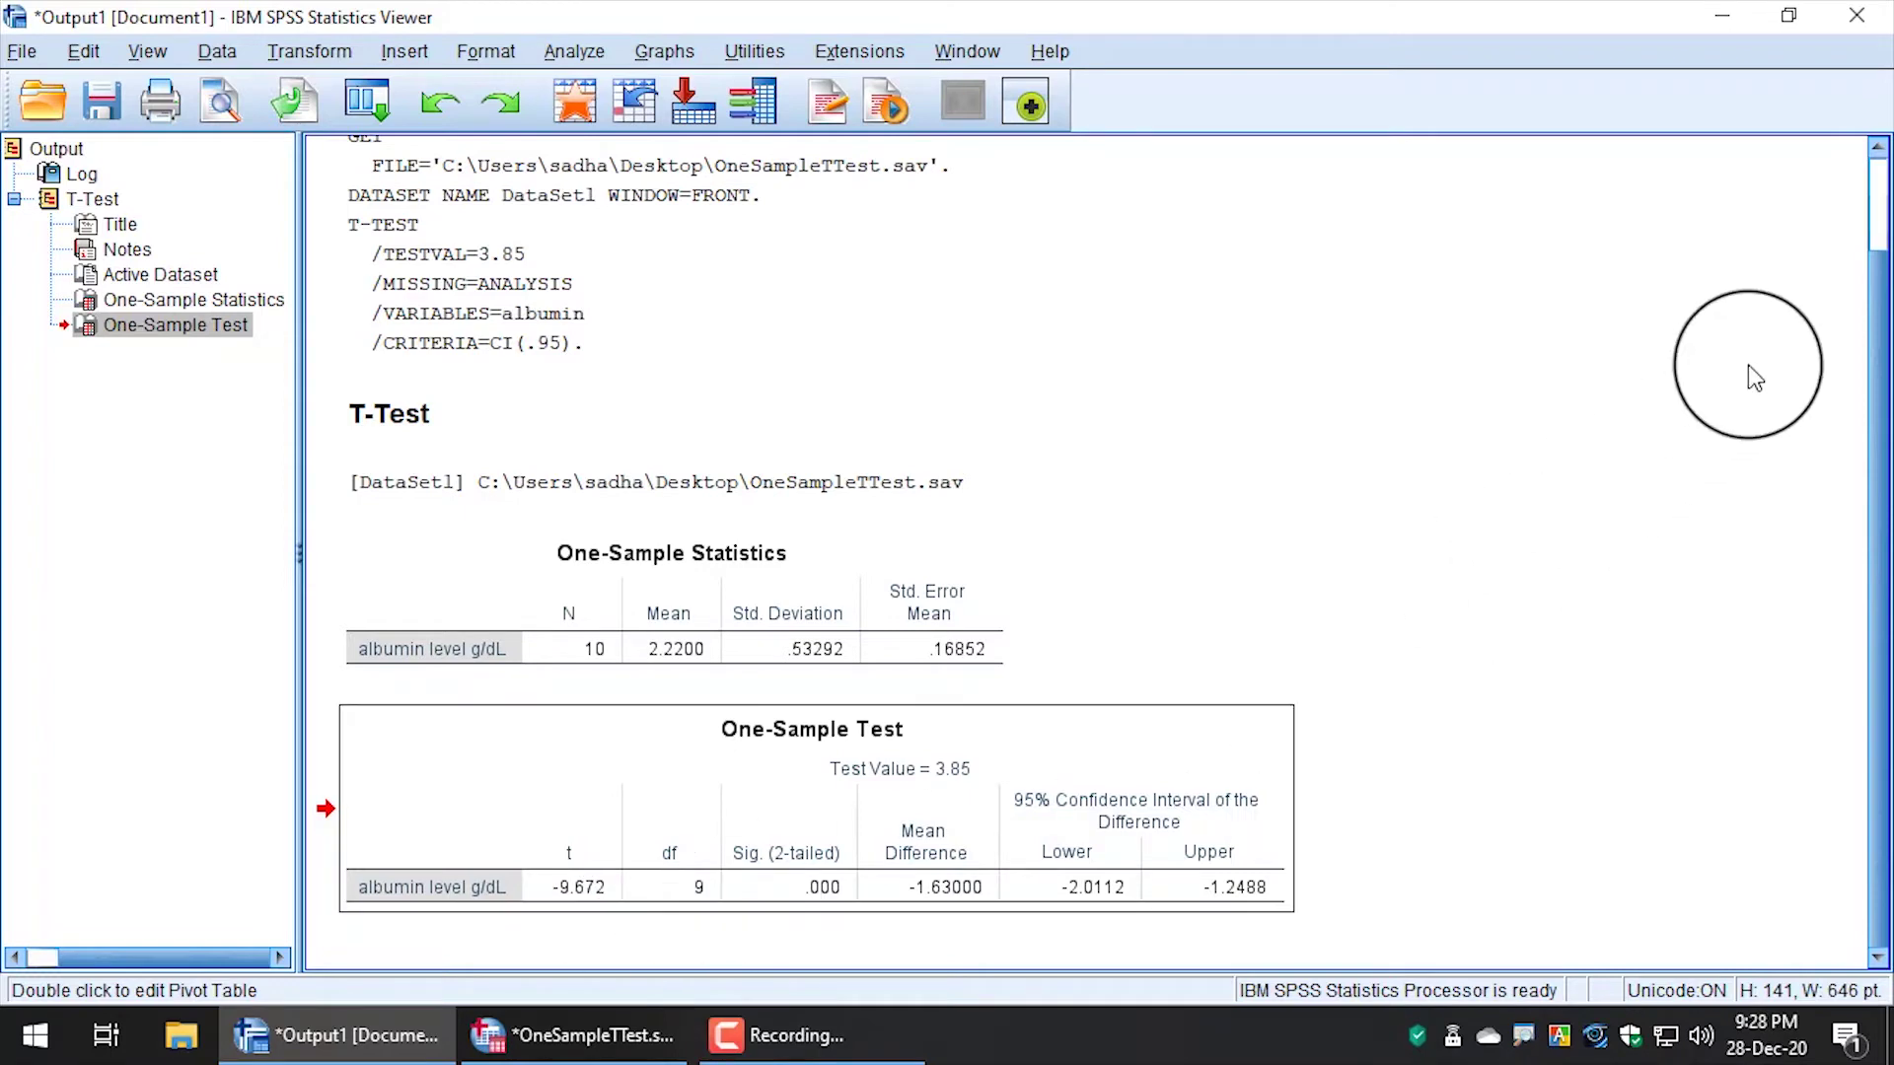
# Open Student-t-distribution-table.png from the desktop and mark the row for 9 degrees of freedom and the 0.050 column.
pyautogui.click(1723, 16)
pyautogui.click(1726, 17)
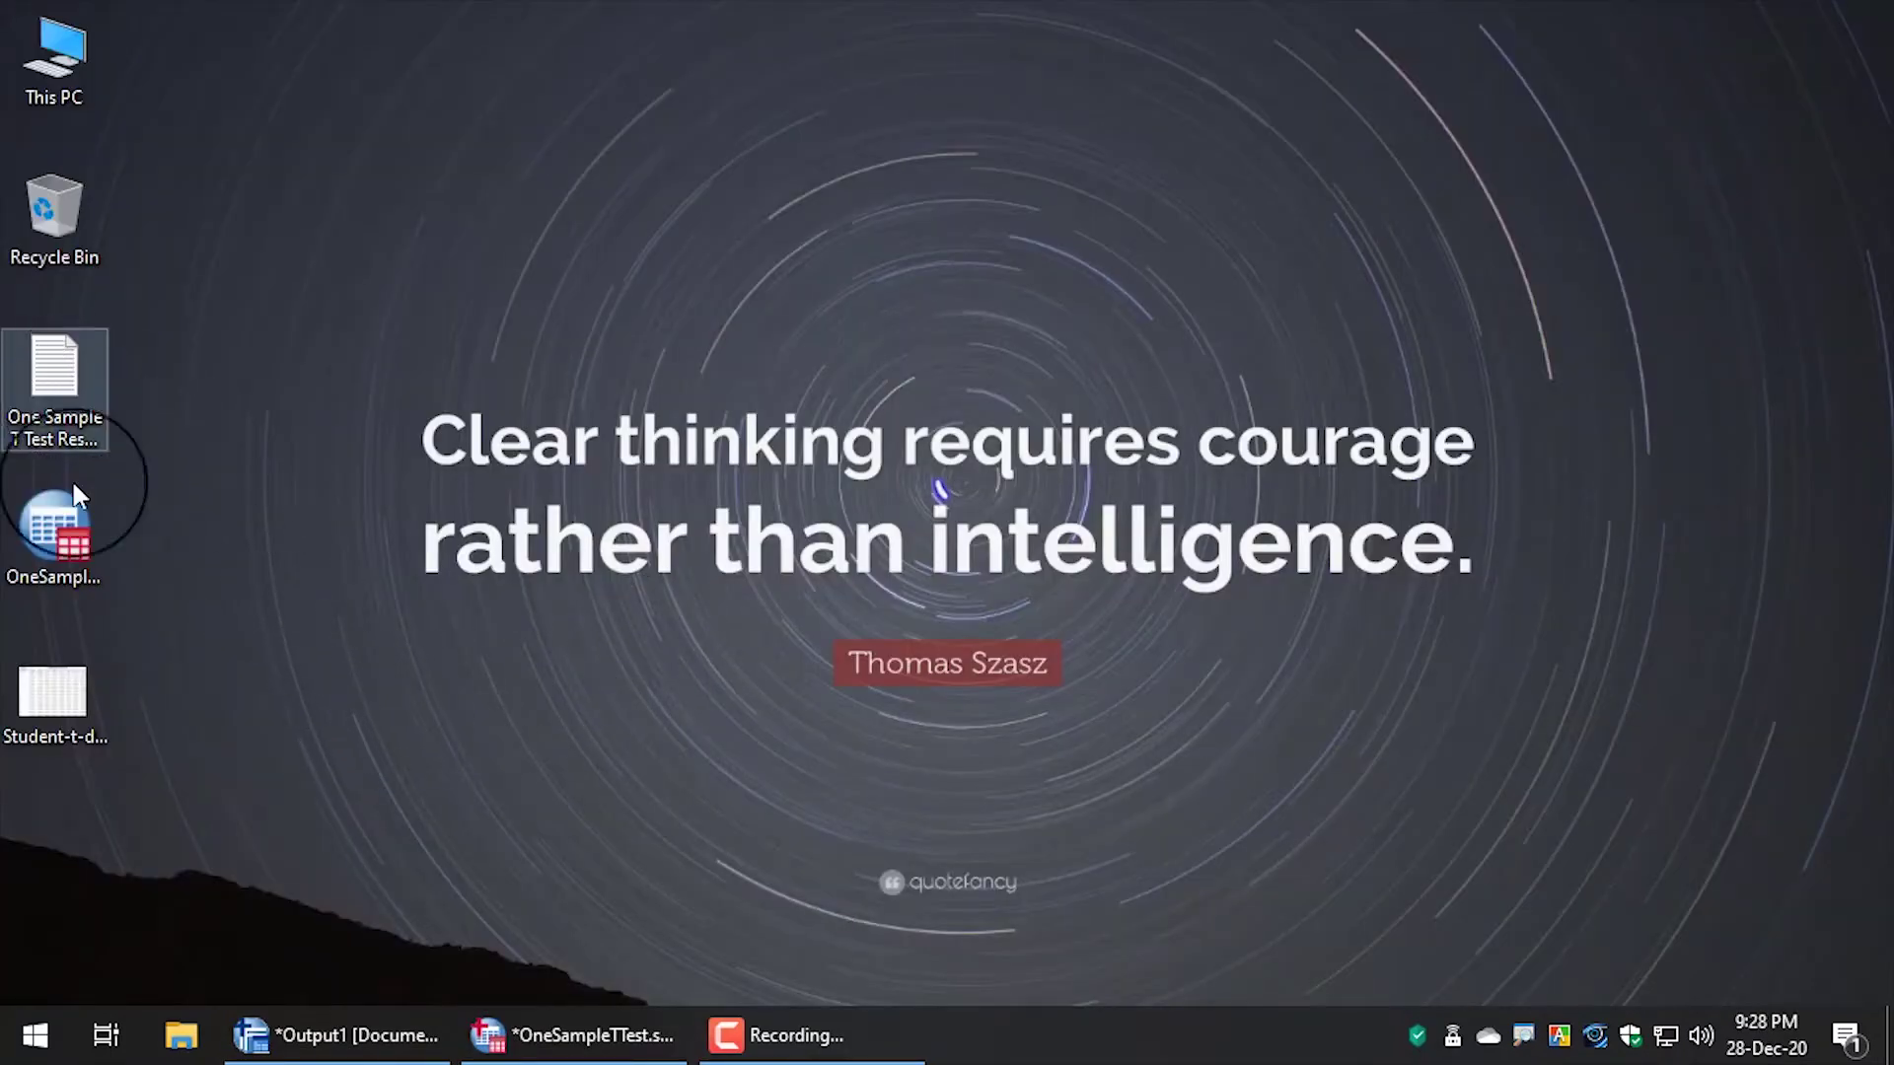
pyautogui.doubleClick(51, 696)
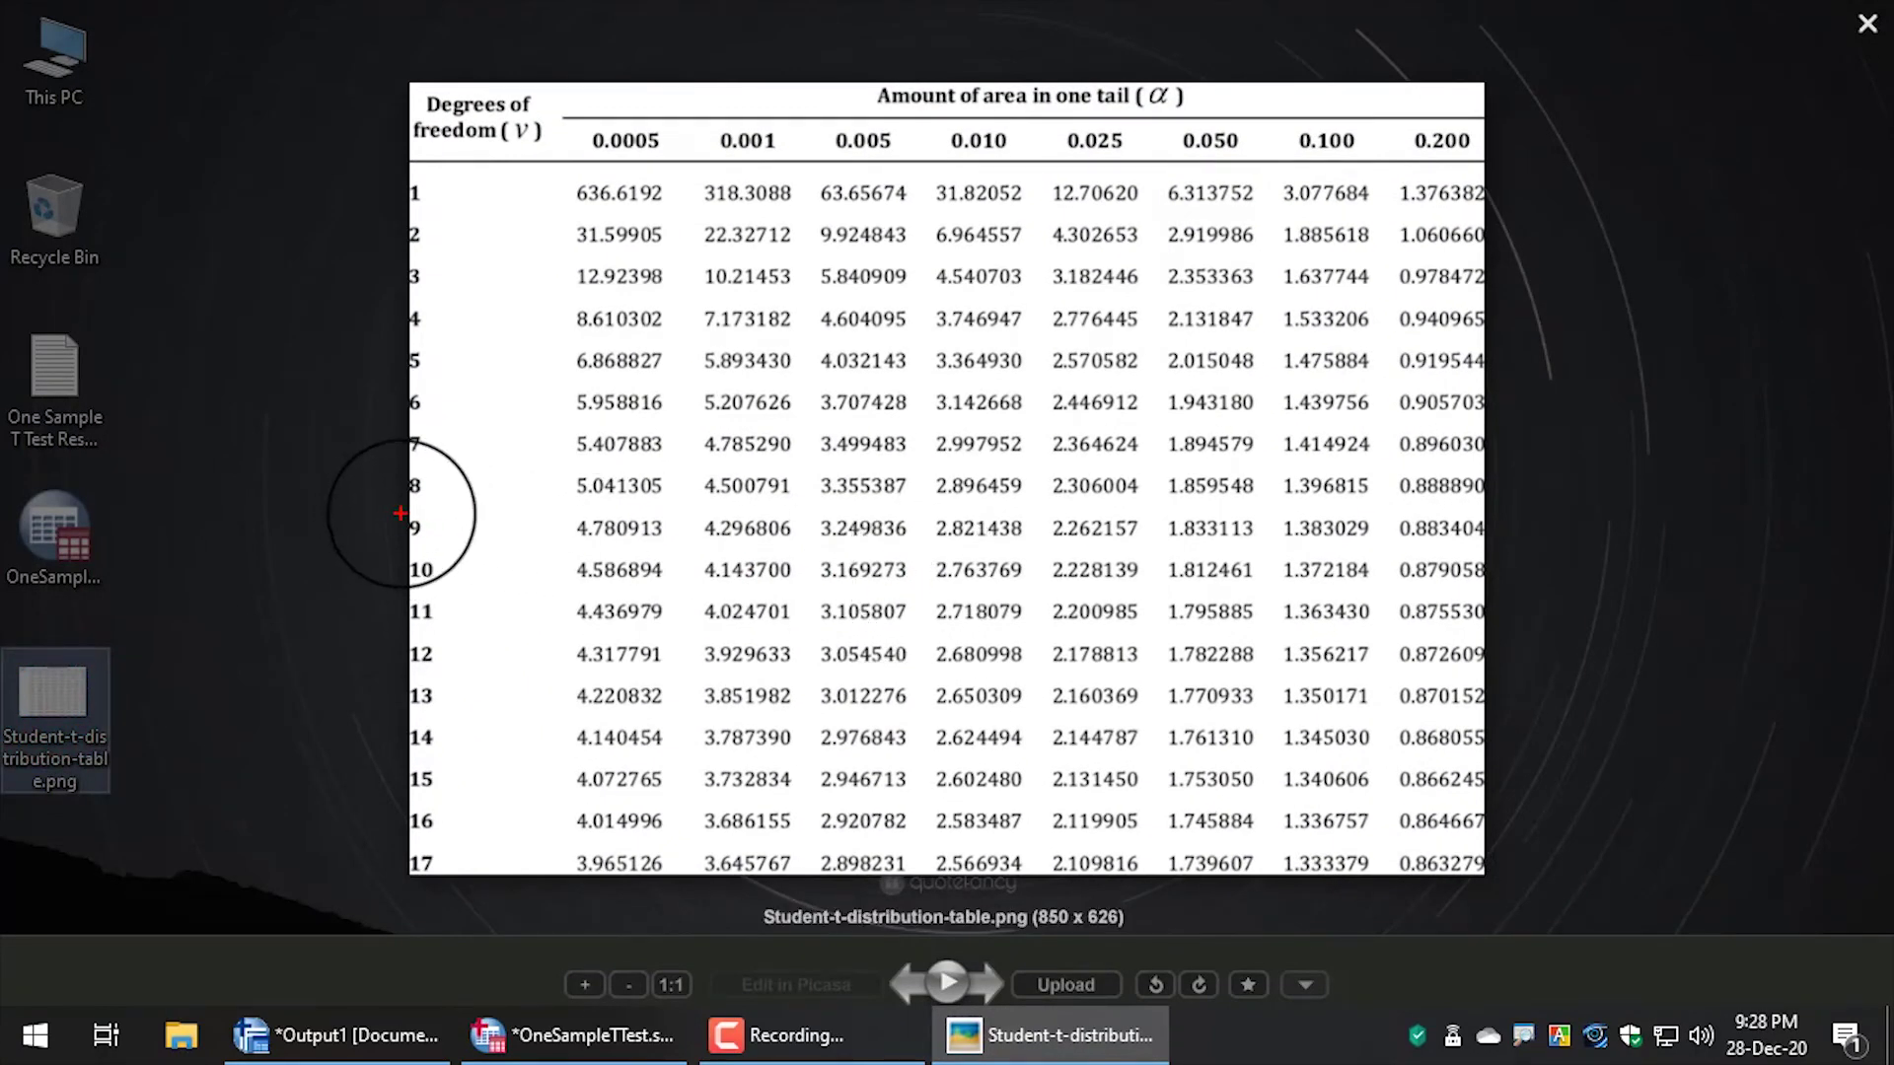
pyautogui.moveTo(400, 513); pyautogui.dragTo(1266, 550)
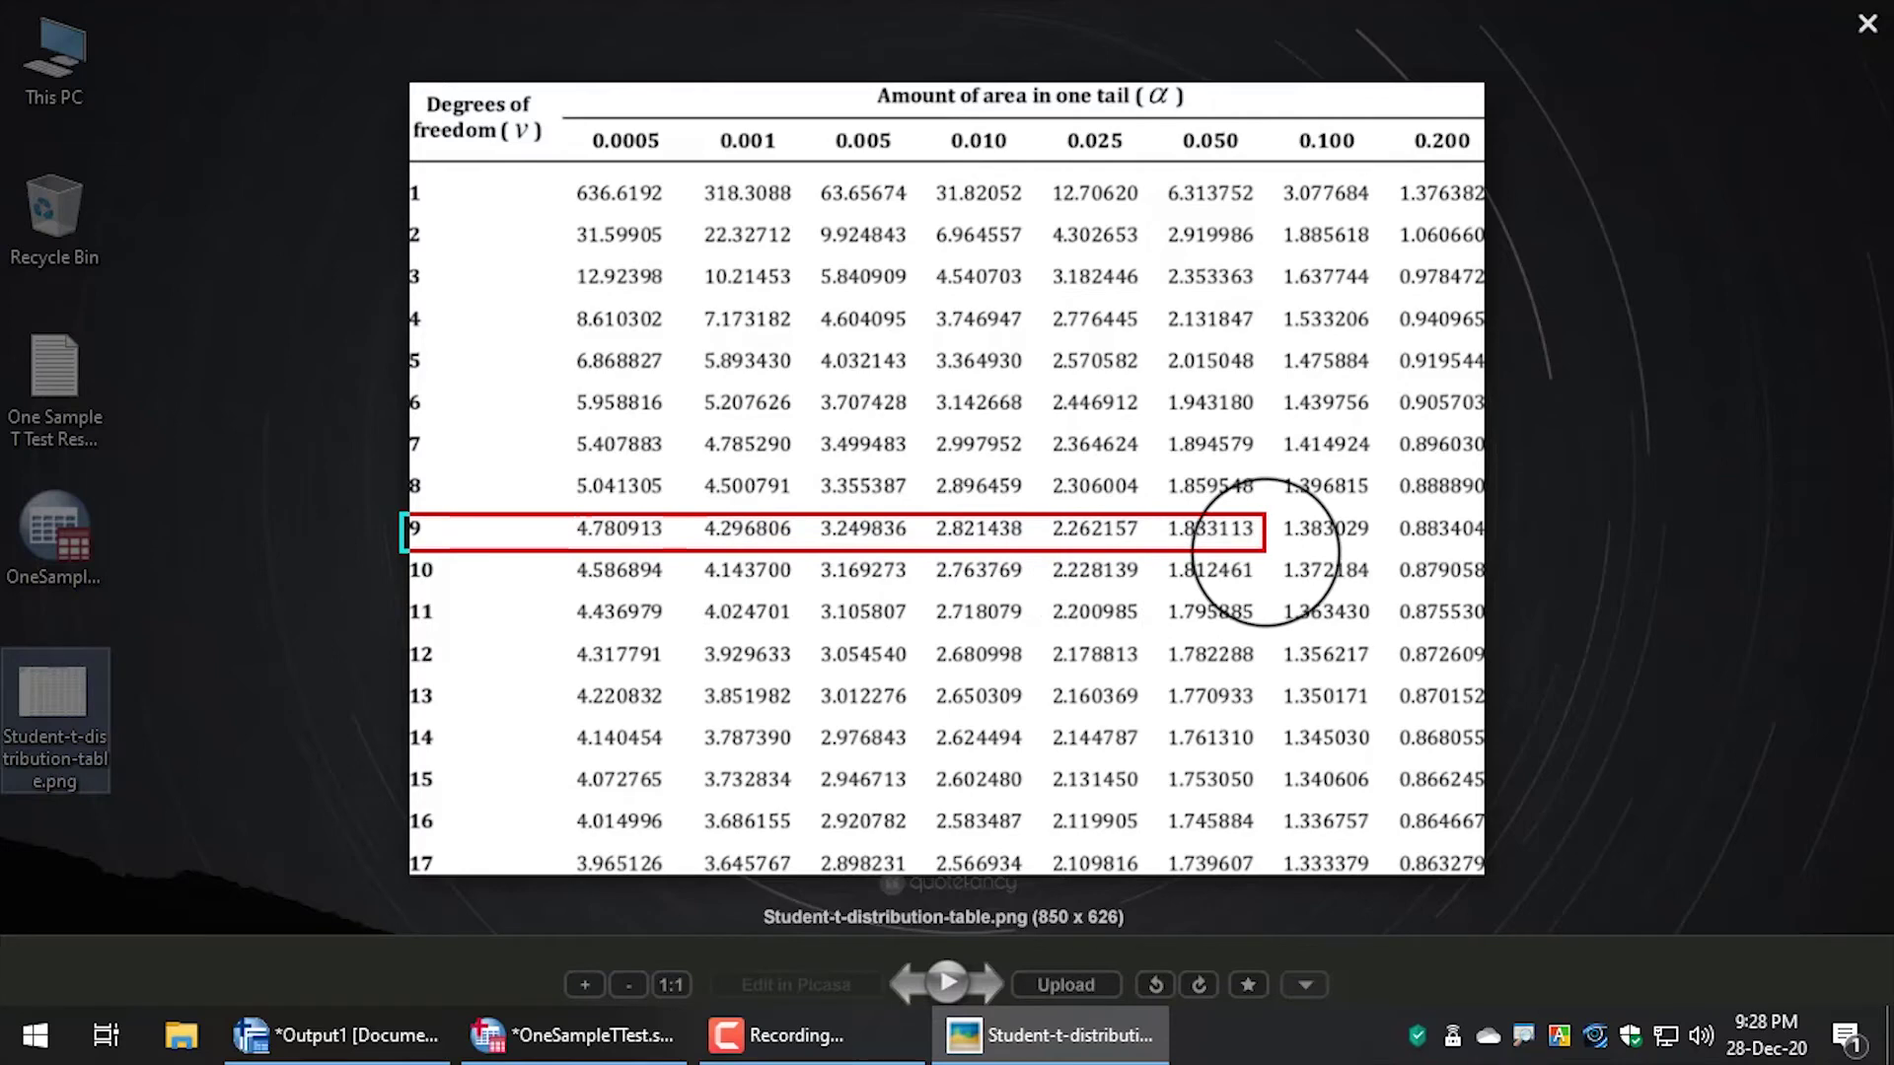
pyautogui.moveTo(1148, 119)
pyautogui.mouseDown()
pyautogui.moveTo(1282, 444)
pyautogui.moveTo(1270, 549)
pyautogui.mouseUp()
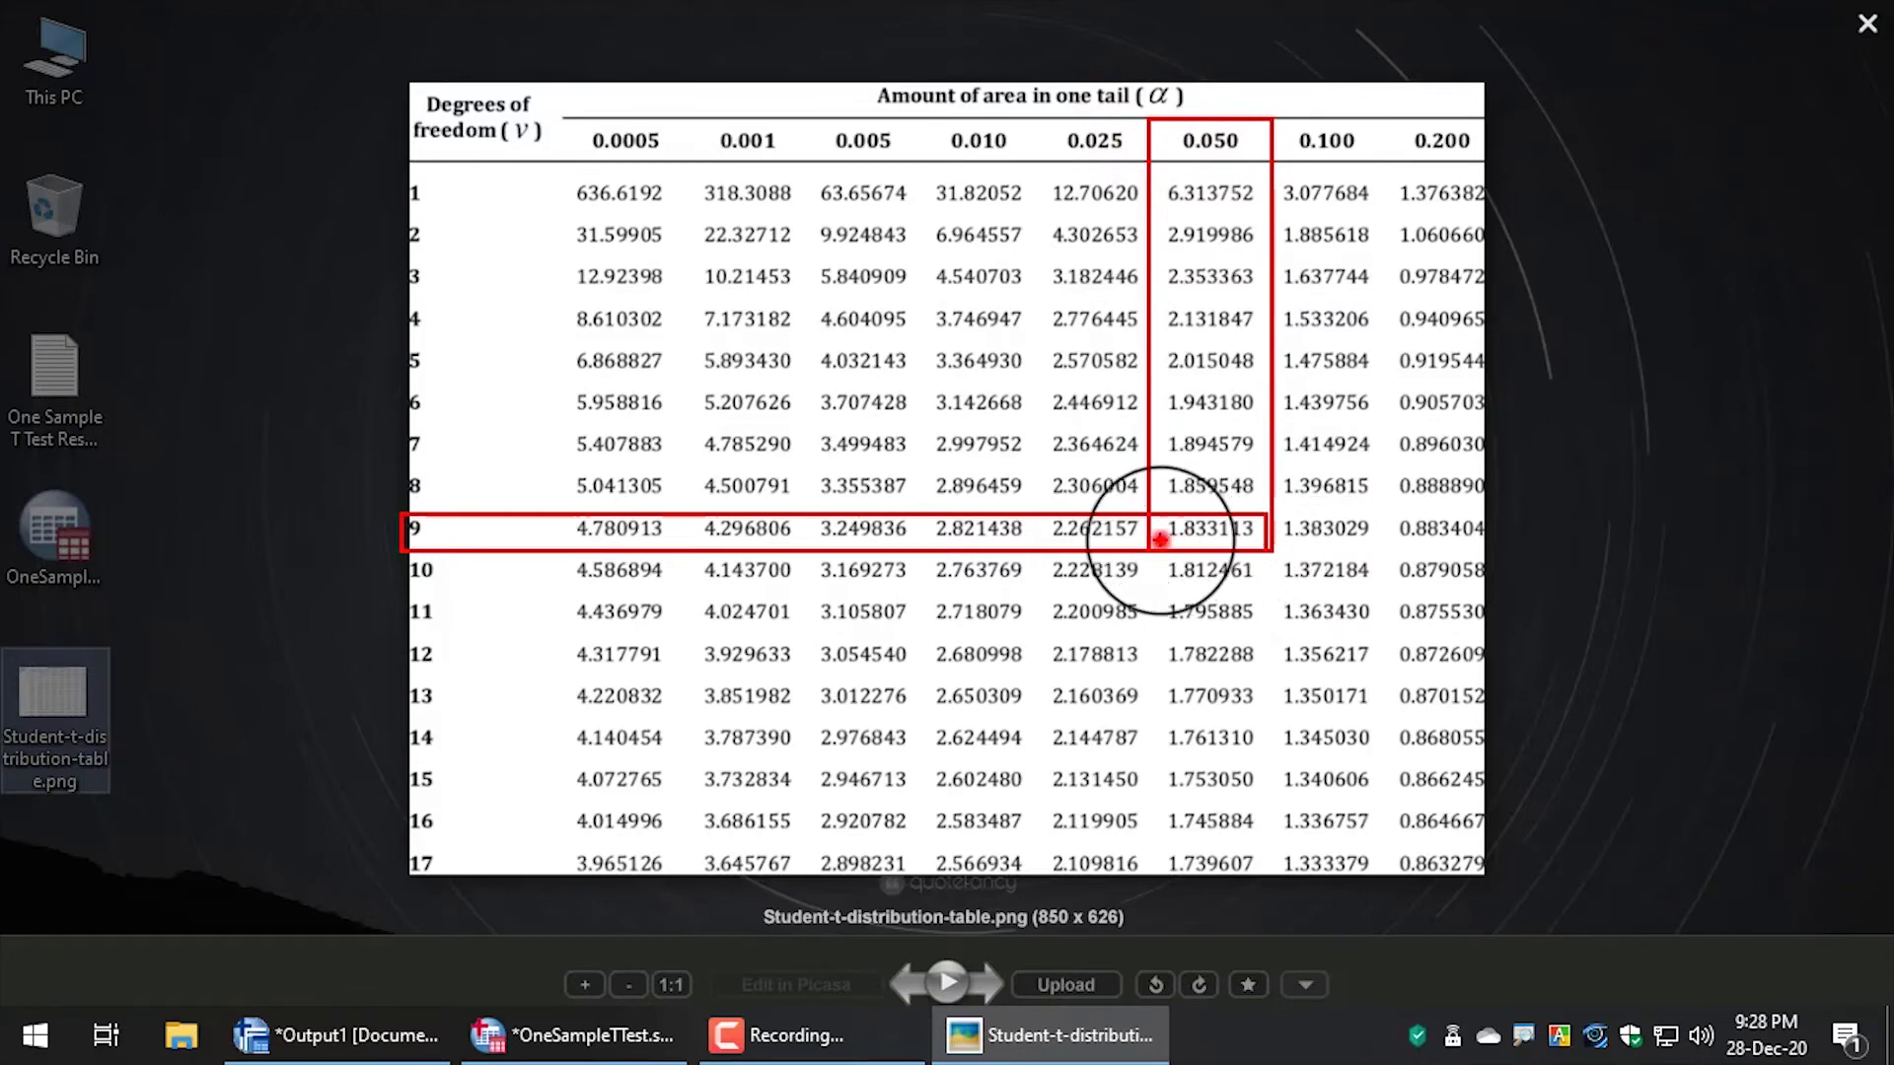
# Mark the critical value where the 9 degrees of freedom row meets the 0.050 column, then clear the markings.
pyautogui.click(1161, 533)
pyautogui.moveTo(1161, 515)
pyautogui.mouseDown()
pyautogui.moveTo(1247, 499)
pyautogui.moveTo(1275, 538)
pyautogui.mouseUp()
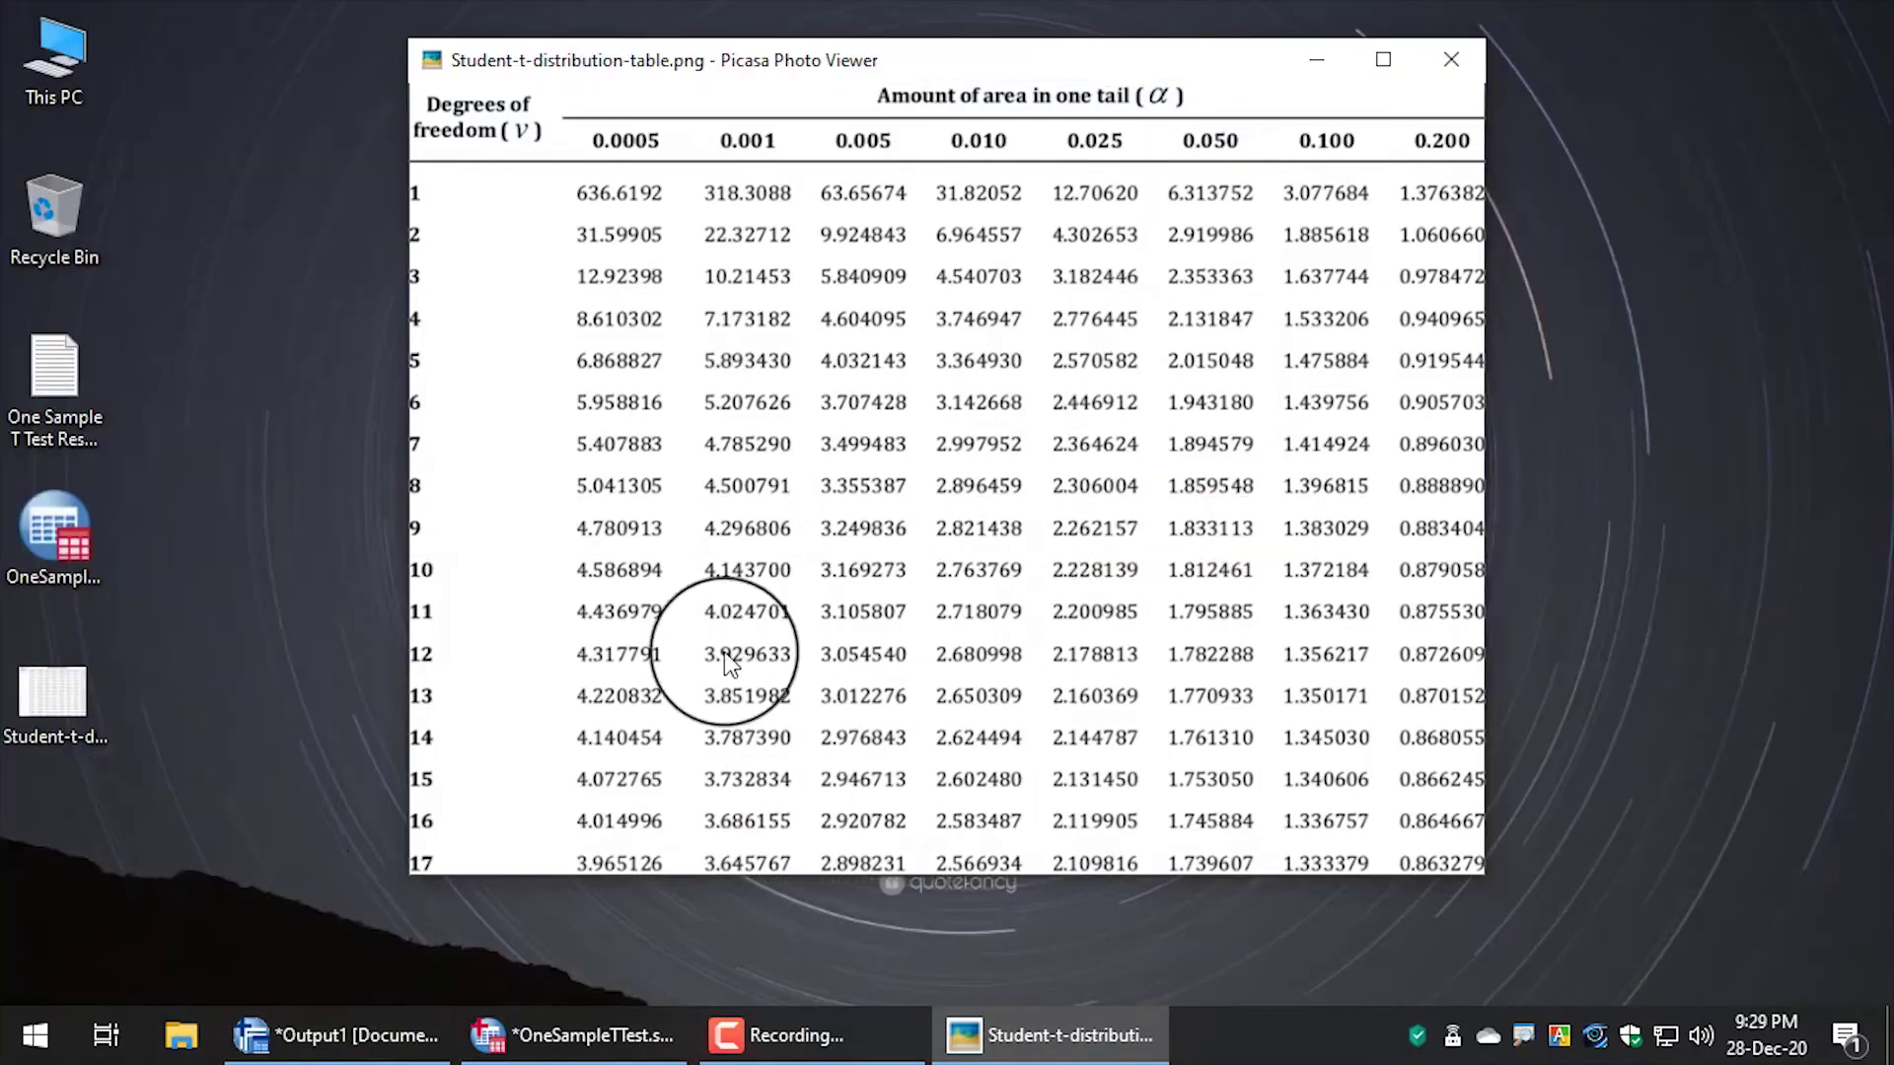
pyautogui.press('Escape')
# Return to the SPSS output and examine the Sig. (2-tailed) value and the 95% confidence interval limits, marking each temporarily.
pyautogui.click(355, 1034)
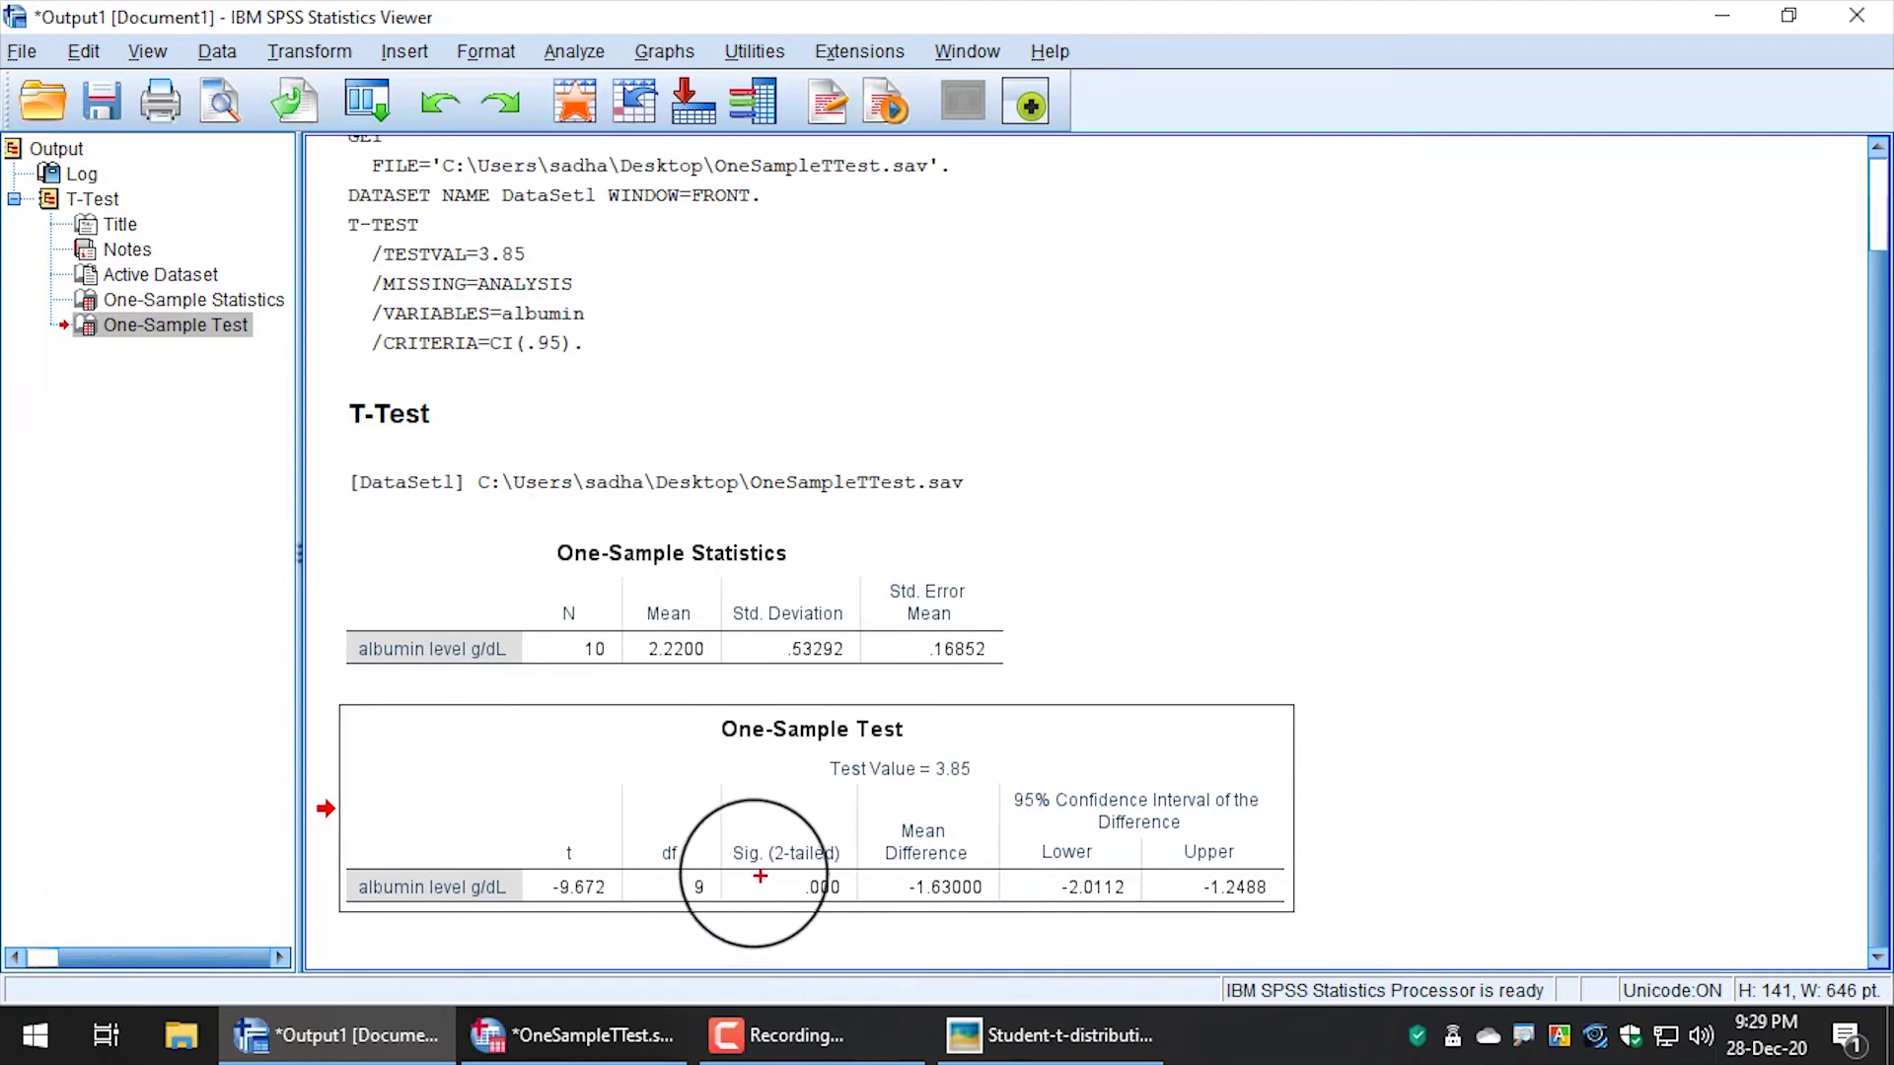
pyautogui.moveTo(729, 841)
pyautogui.mouseDown()
pyautogui.moveTo(864, 906)
pyautogui.moveTo(850, 874)
pyautogui.moveTo(797, 881)
pyautogui.moveTo(821, 913)
pyautogui.moveTo(854, 874)
pyautogui.mouseUp()
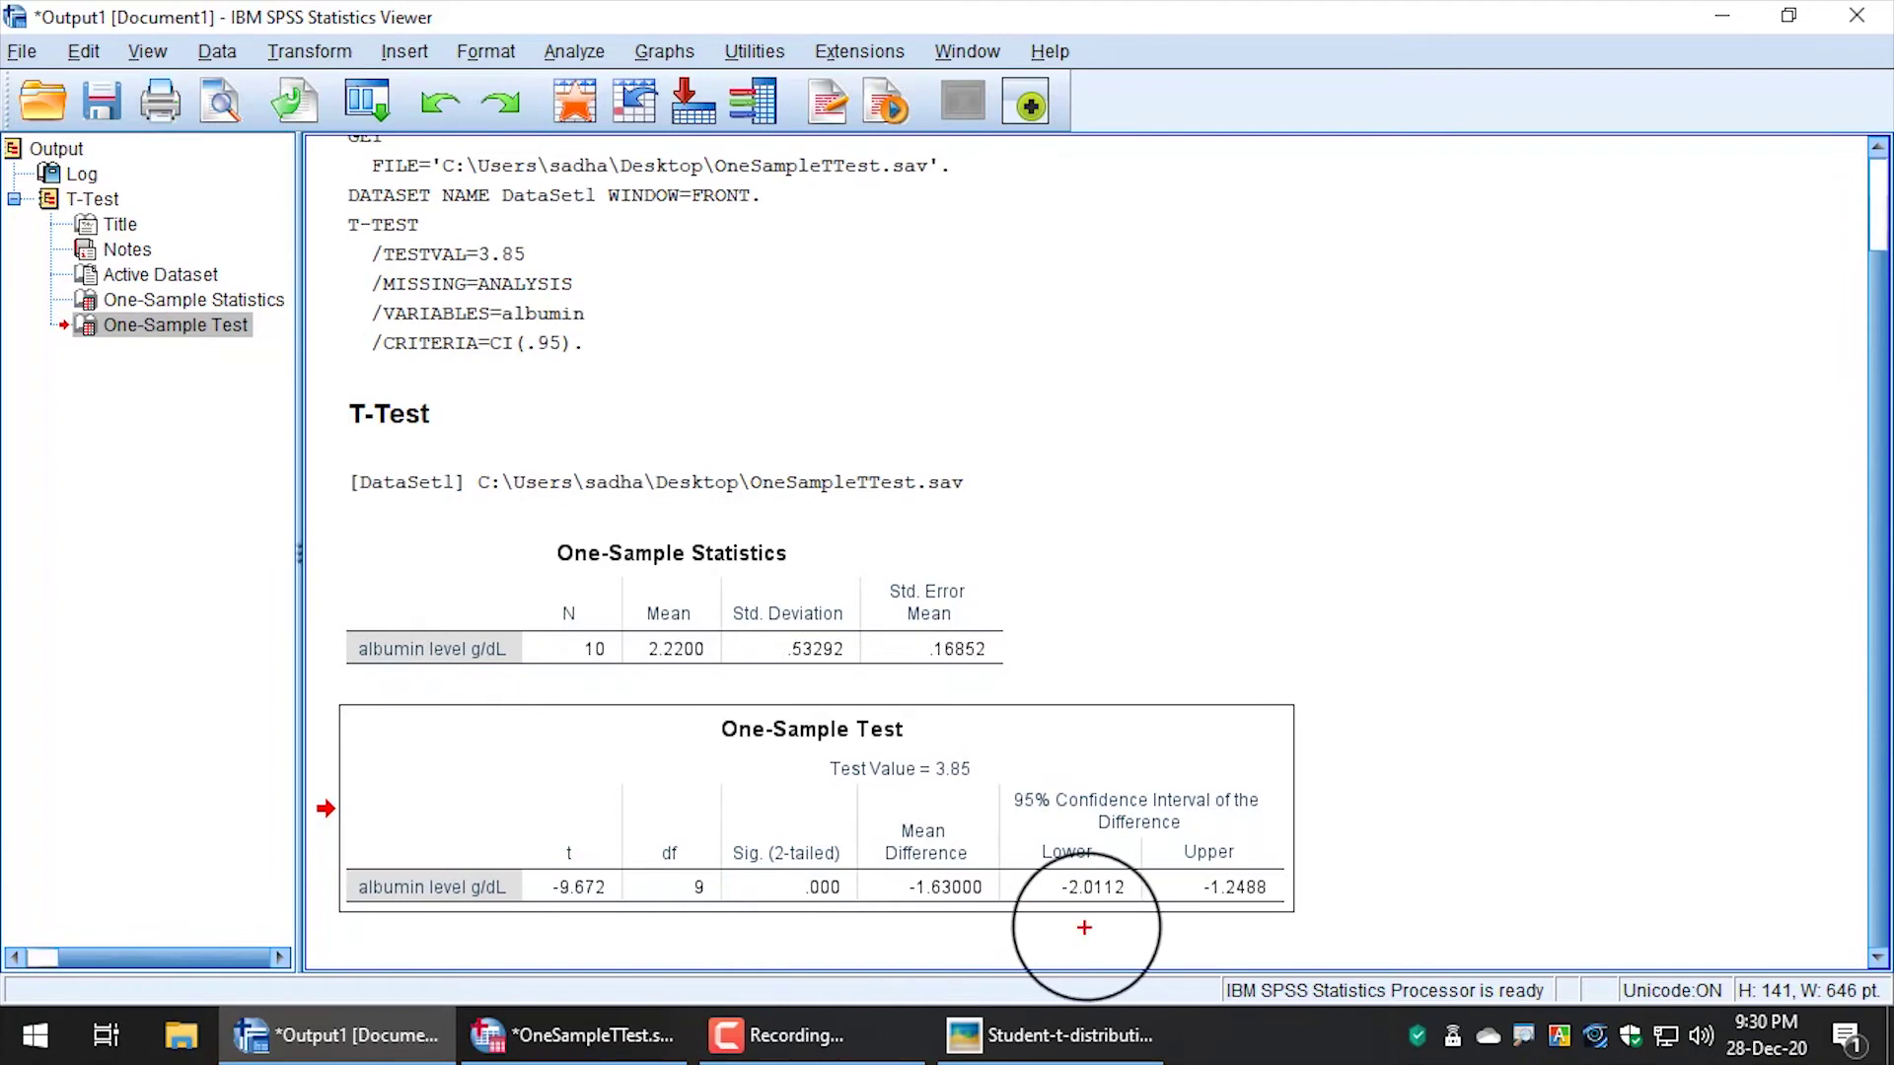
pyautogui.moveTo(1046, 866)
pyautogui.mouseDown()
pyautogui.moveTo(1145, 923)
pyautogui.moveTo(1246, 894)
pyautogui.moveTo(1289, 922)
pyautogui.mouseUp()
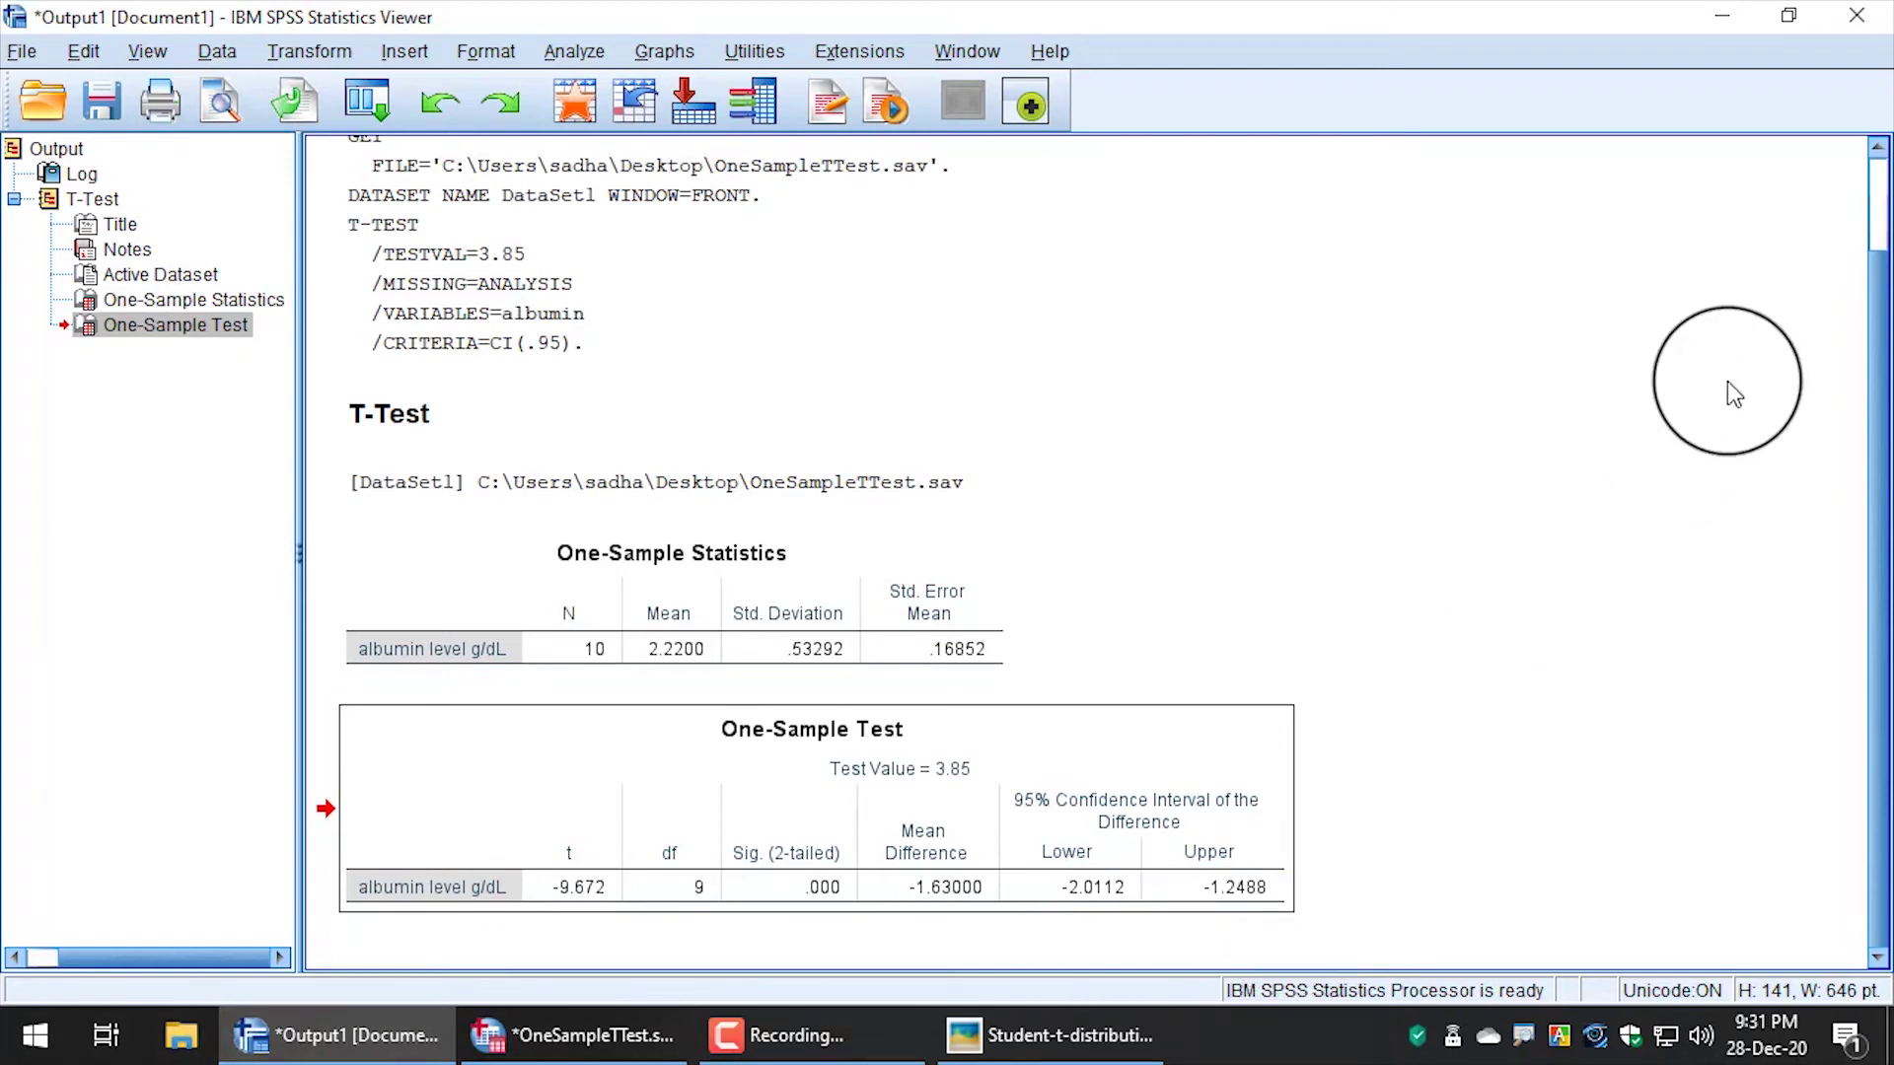
# Clear the open windows off the desktop and open the One Sample T Test Result in APA Style text file in Notepad.
pyautogui.click(1718, 16)
pyautogui.click(1711, 14)
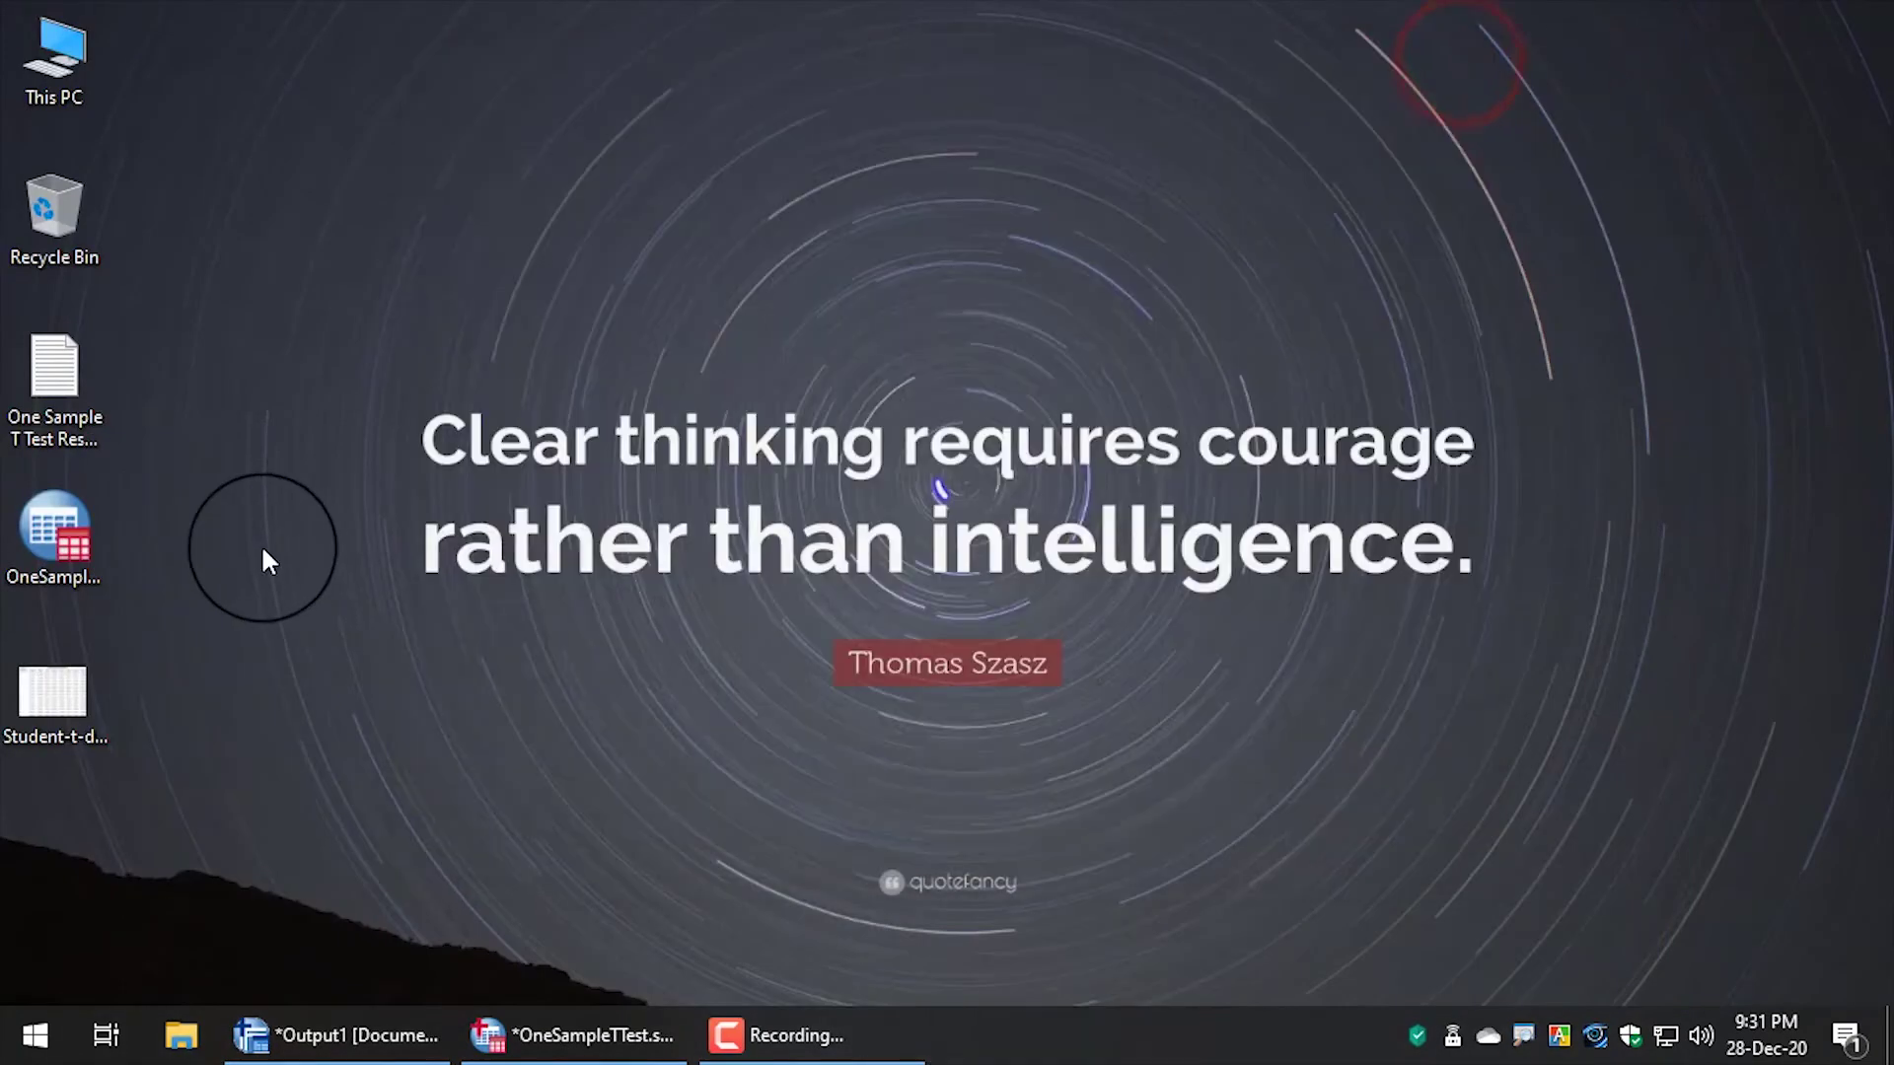
pyautogui.click(56, 374)
pyautogui.doubleClick(55, 375)
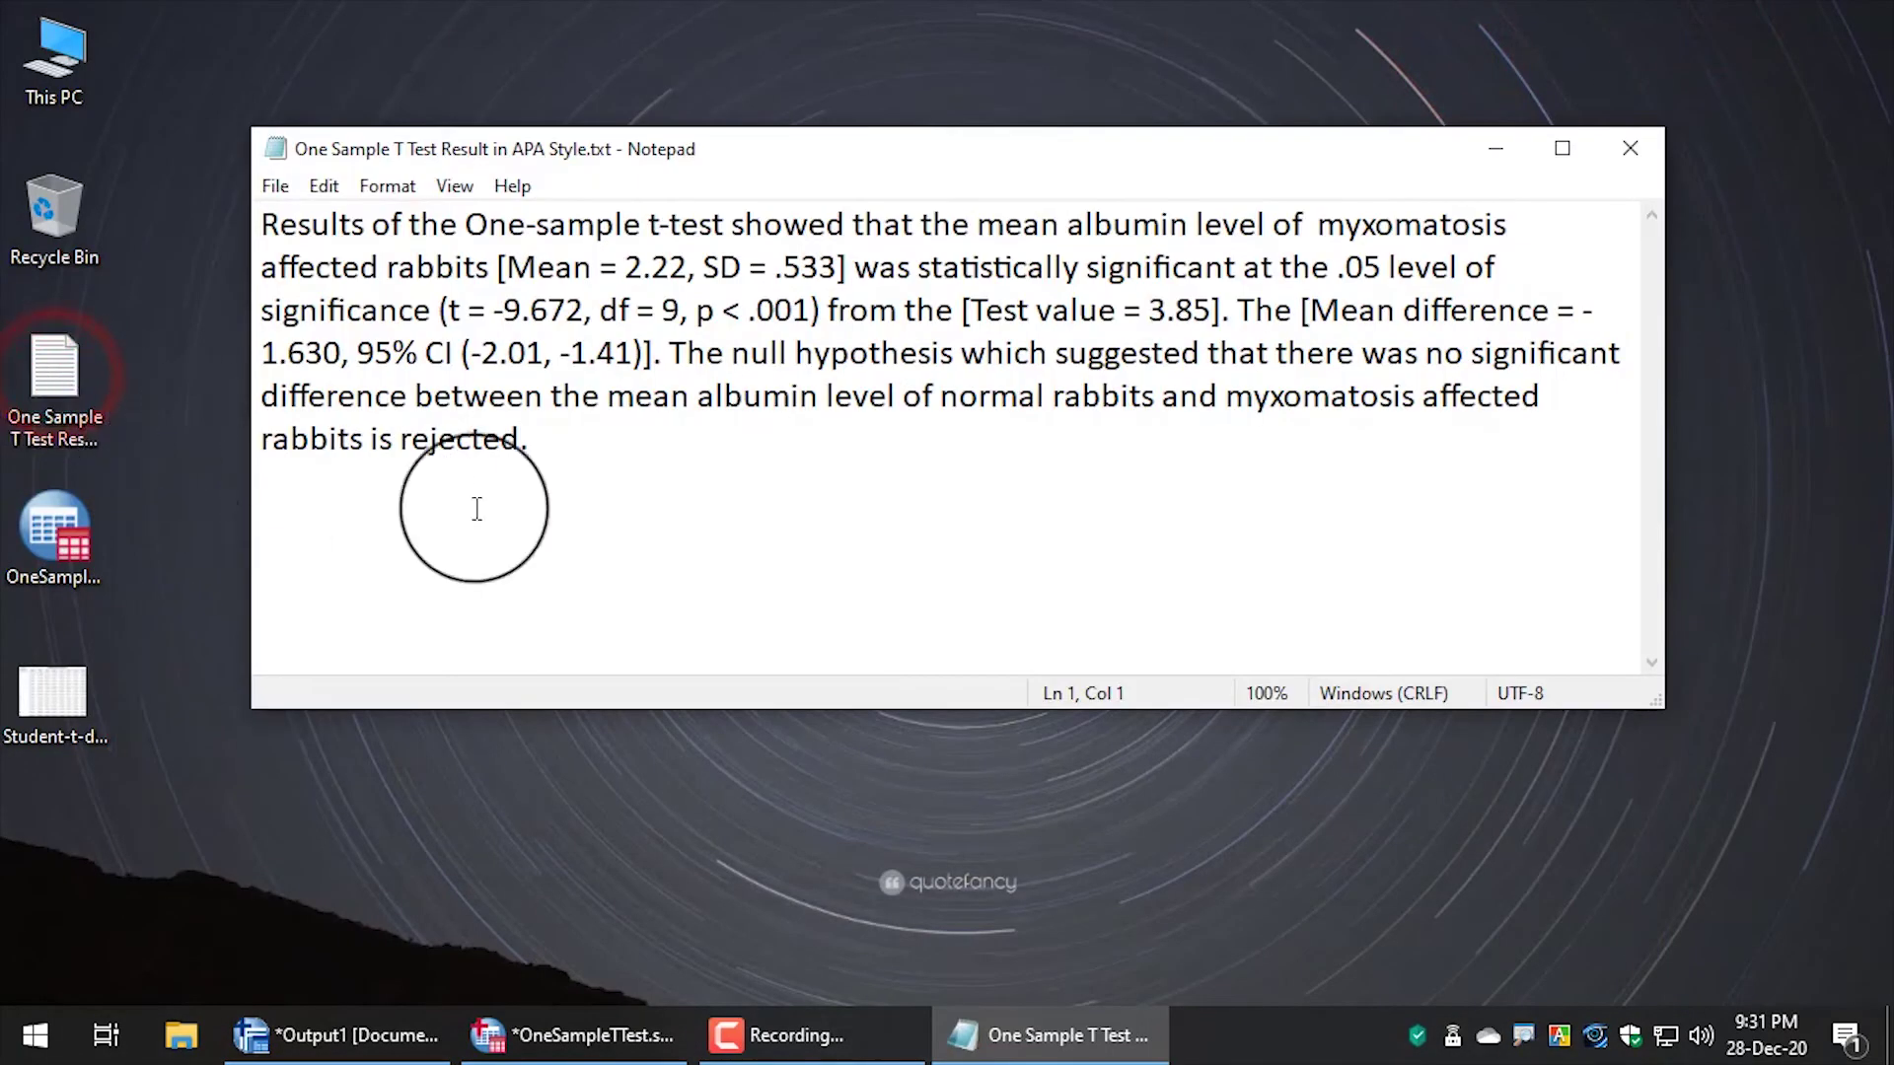
# Bring up the SPSS output behind the APA result text, and shrink and reposition the Notepad window so both result tables show.
pyautogui.click(335, 1035)
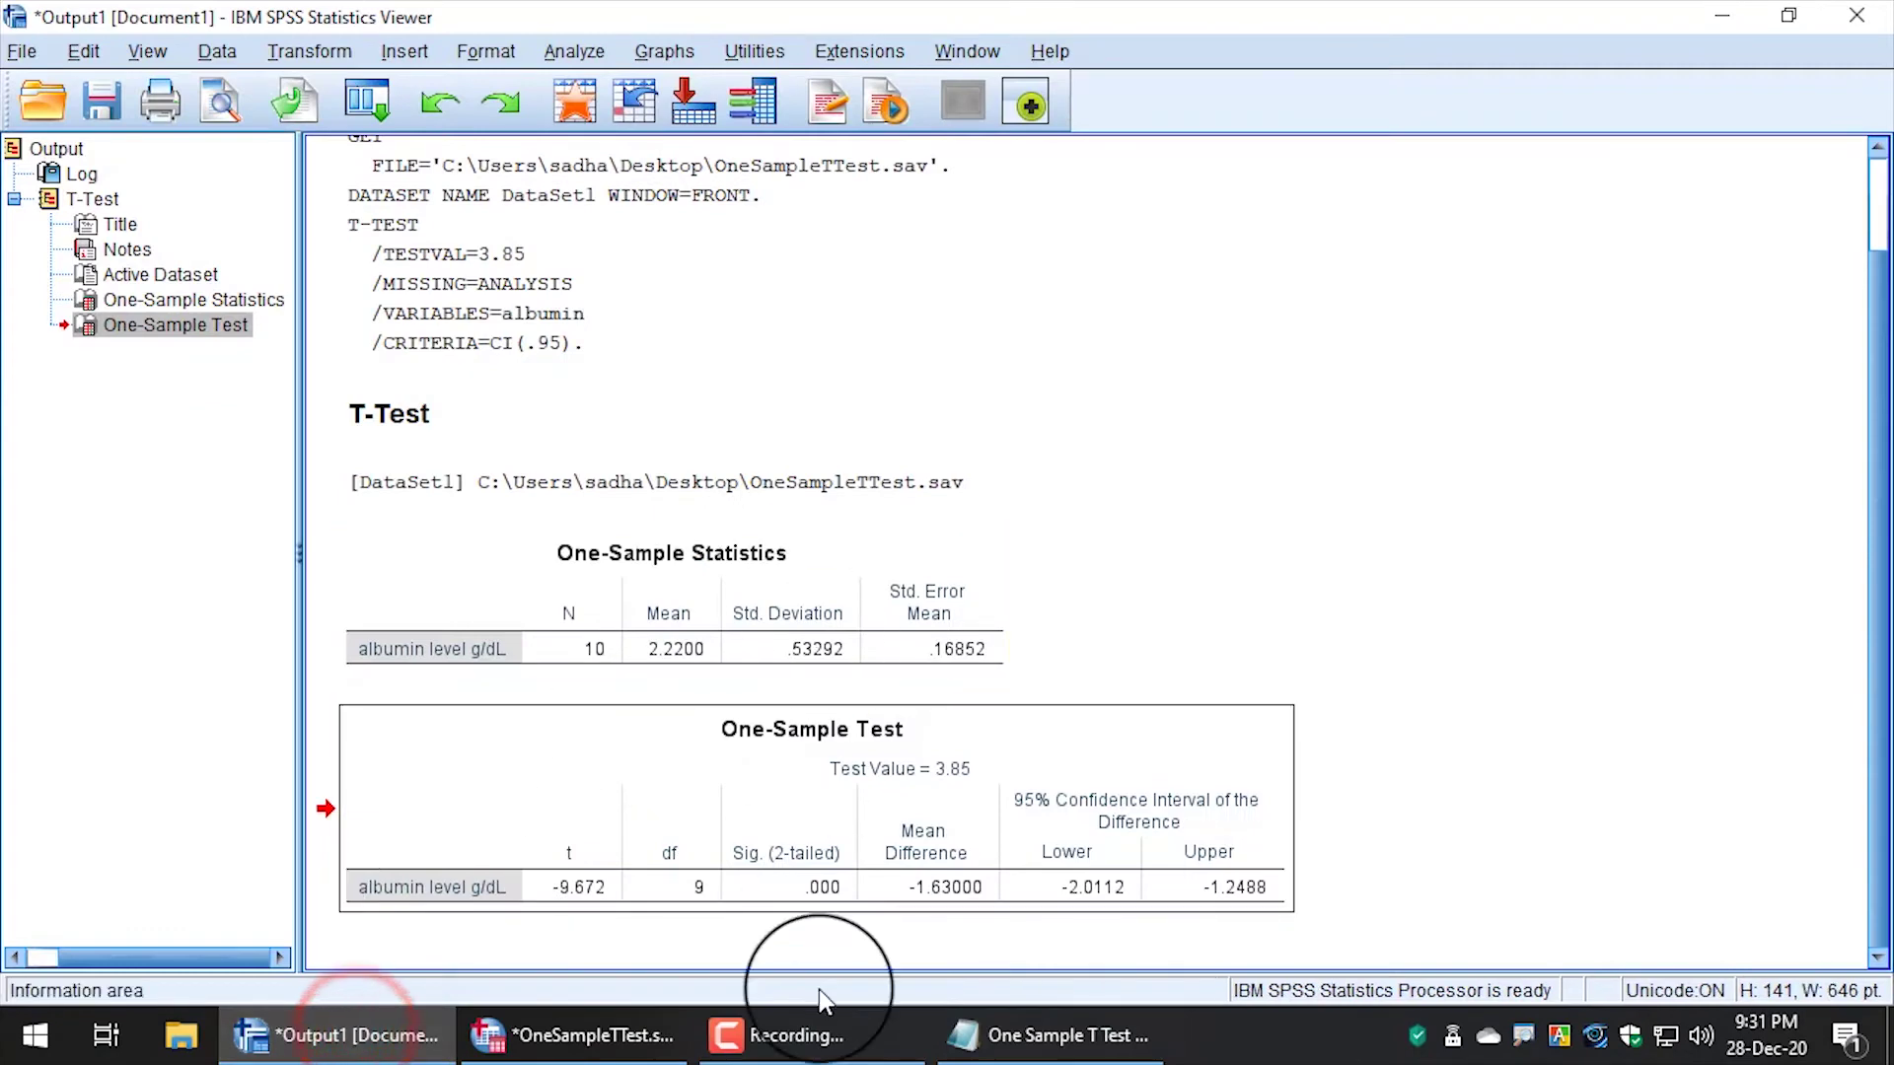
pyautogui.click(1048, 1035)
pyautogui.moveTo(253, 128); pyautogui.dragTo(456, 233)
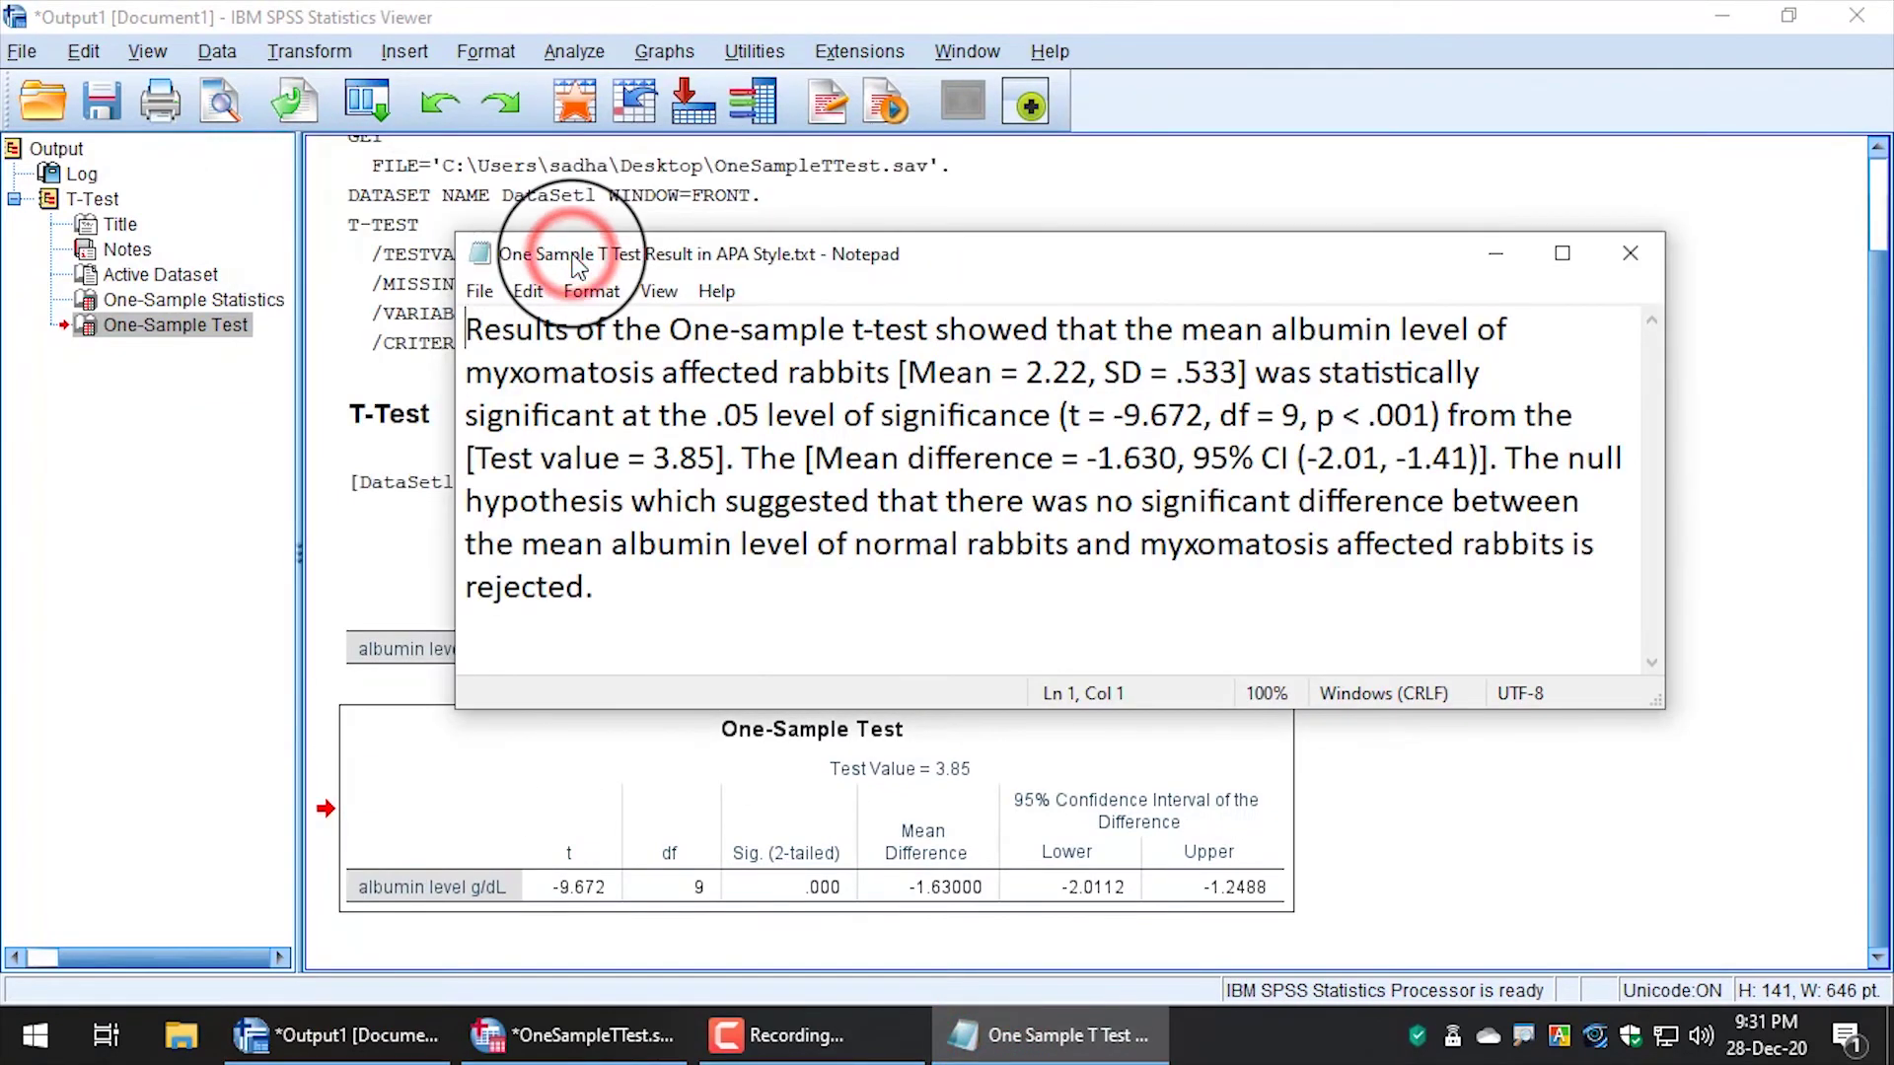
pyautogui.moveTo(577, 267); pyautogui.dragTo(389, 90)
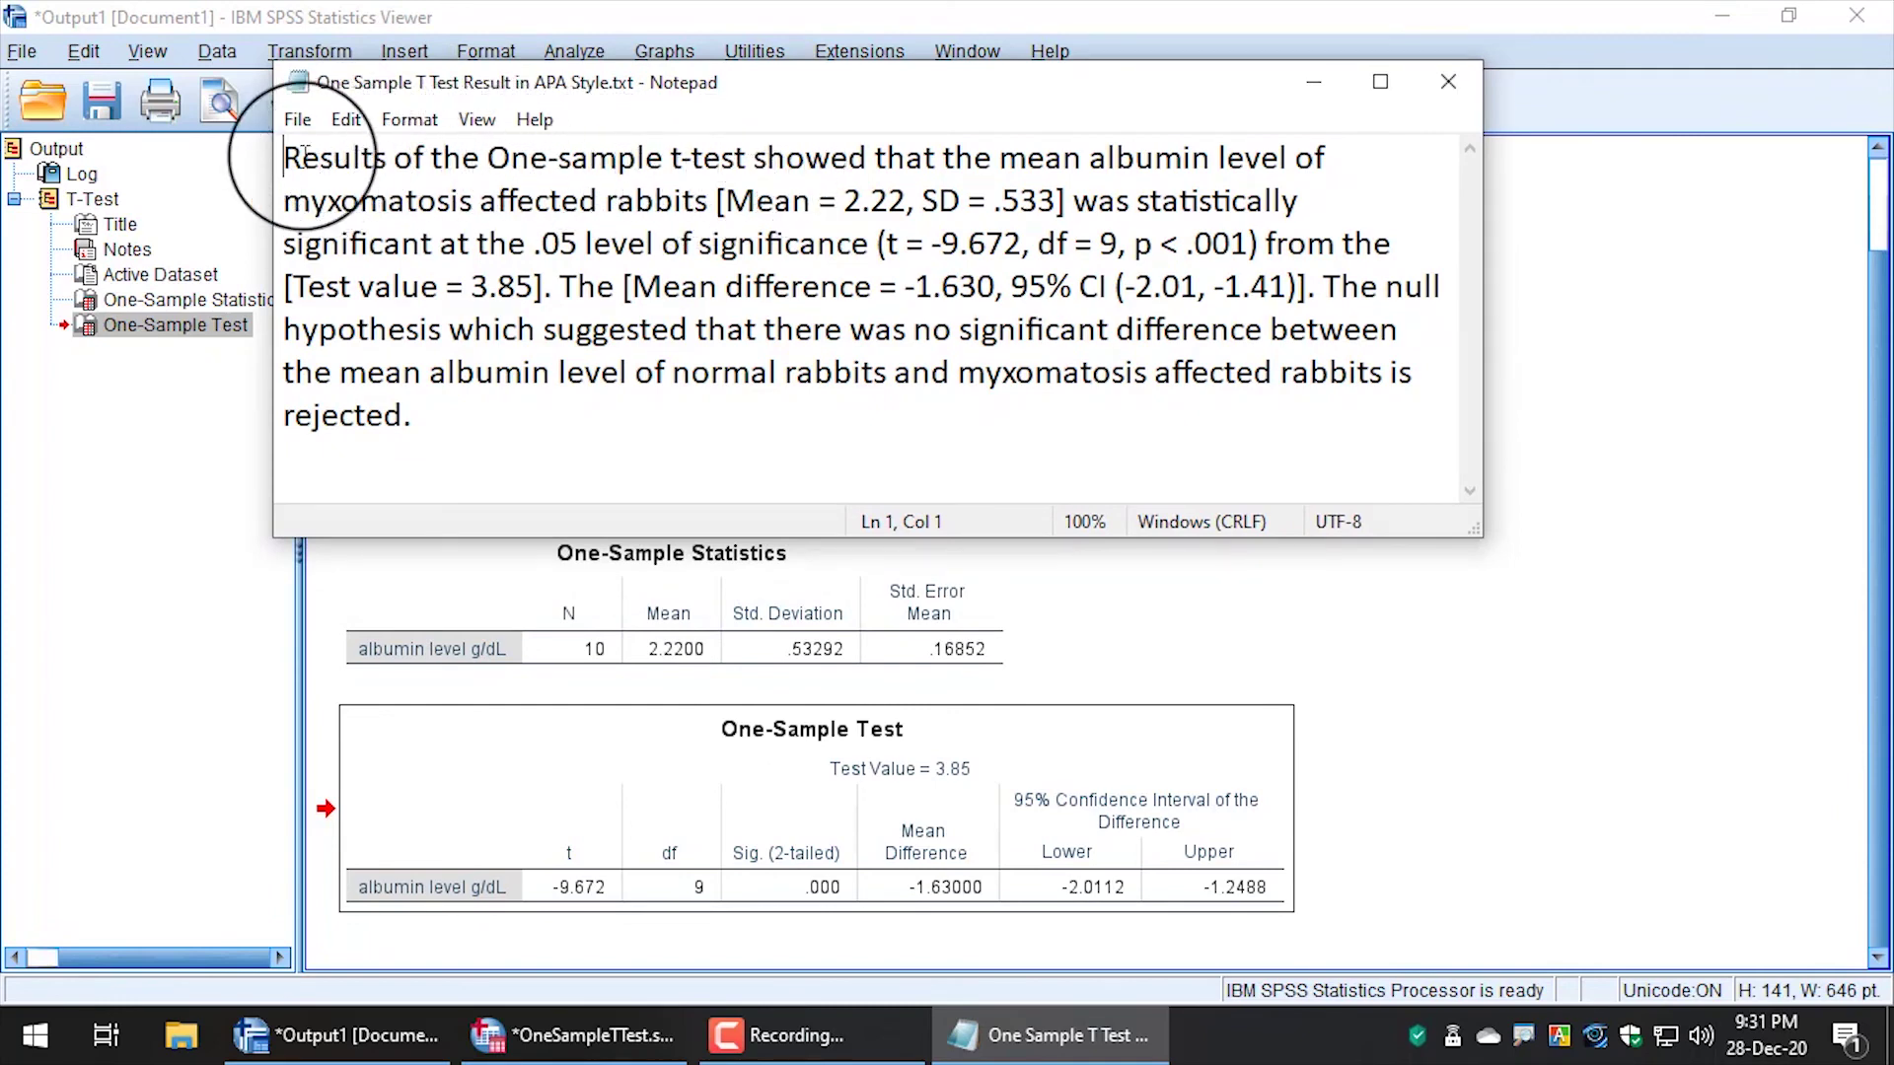
# Read the opening statement of the APA result about myxomatosis affected rabbits and highlight the reported mean.
pyautogui.moveTo(284, 158); pyautogui.dragTo(724, 212)
pyautogui.click(709, 202)
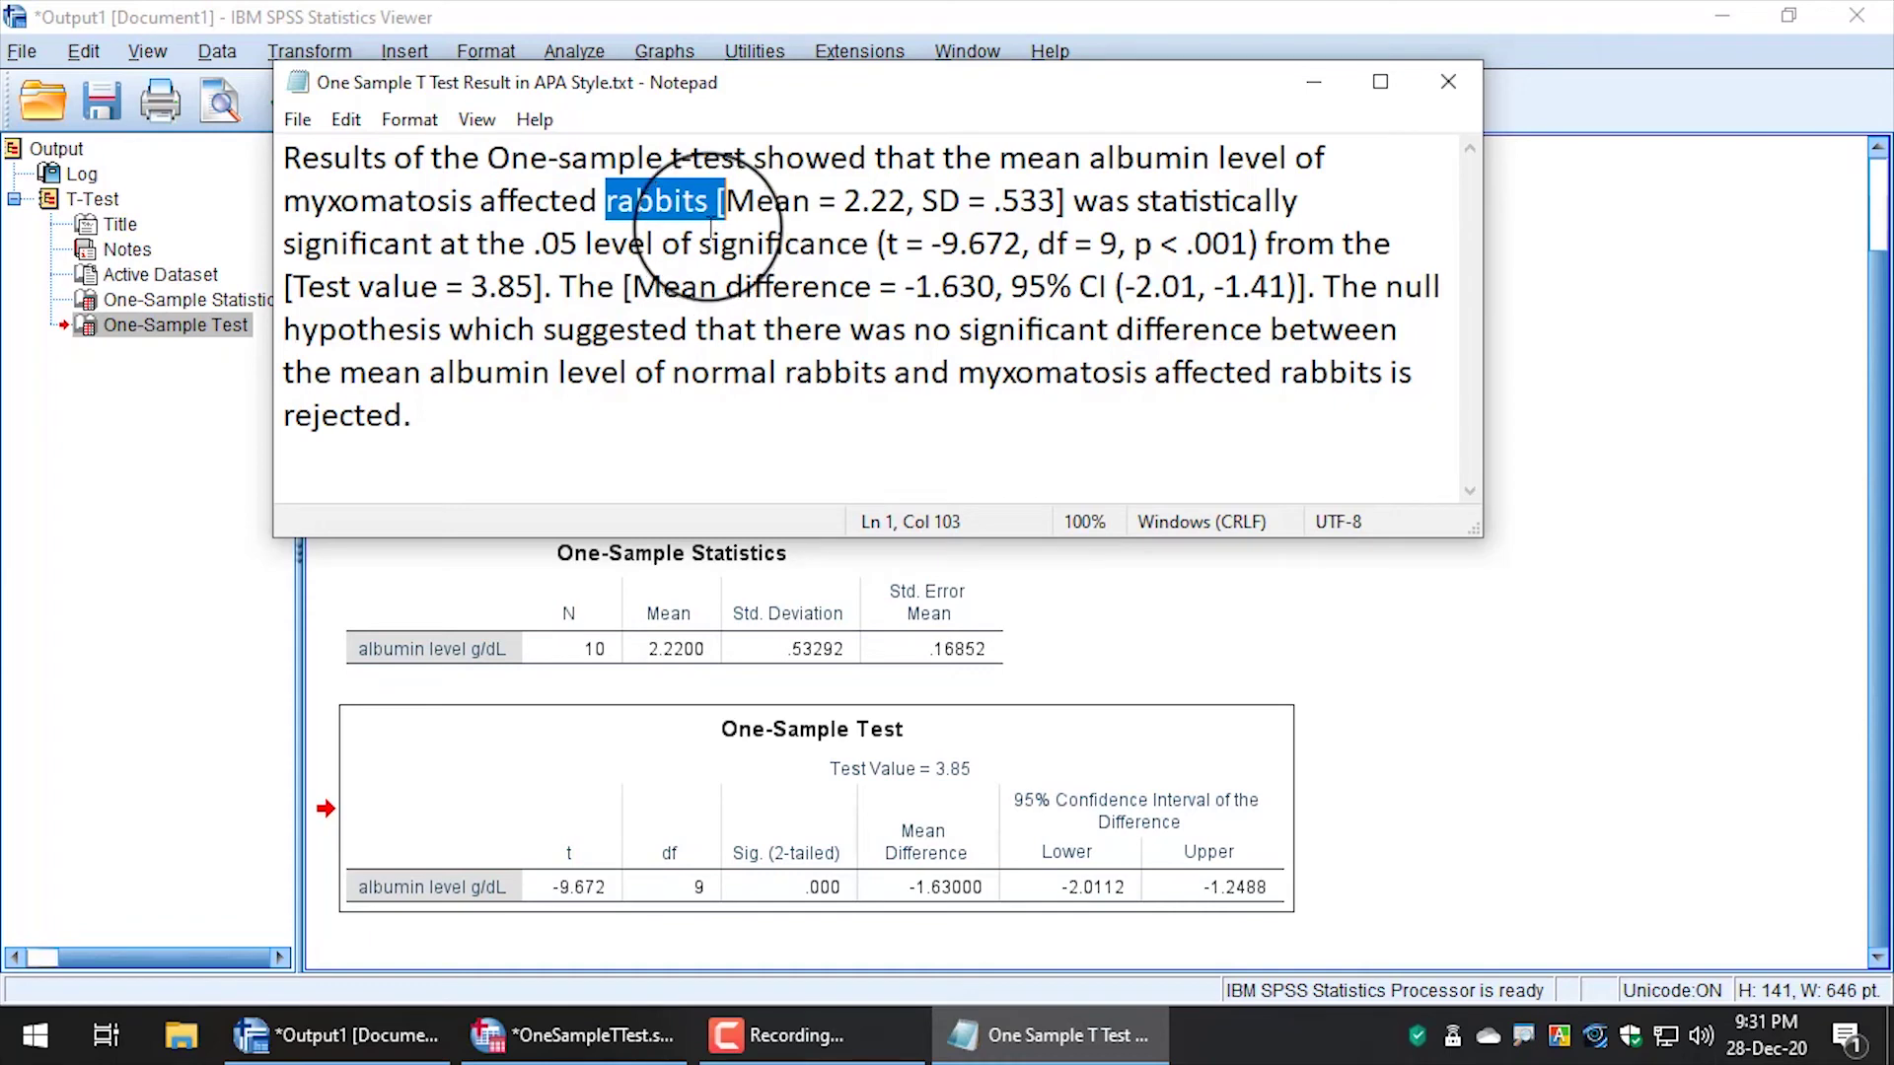
pyautogui.click(712, 219)
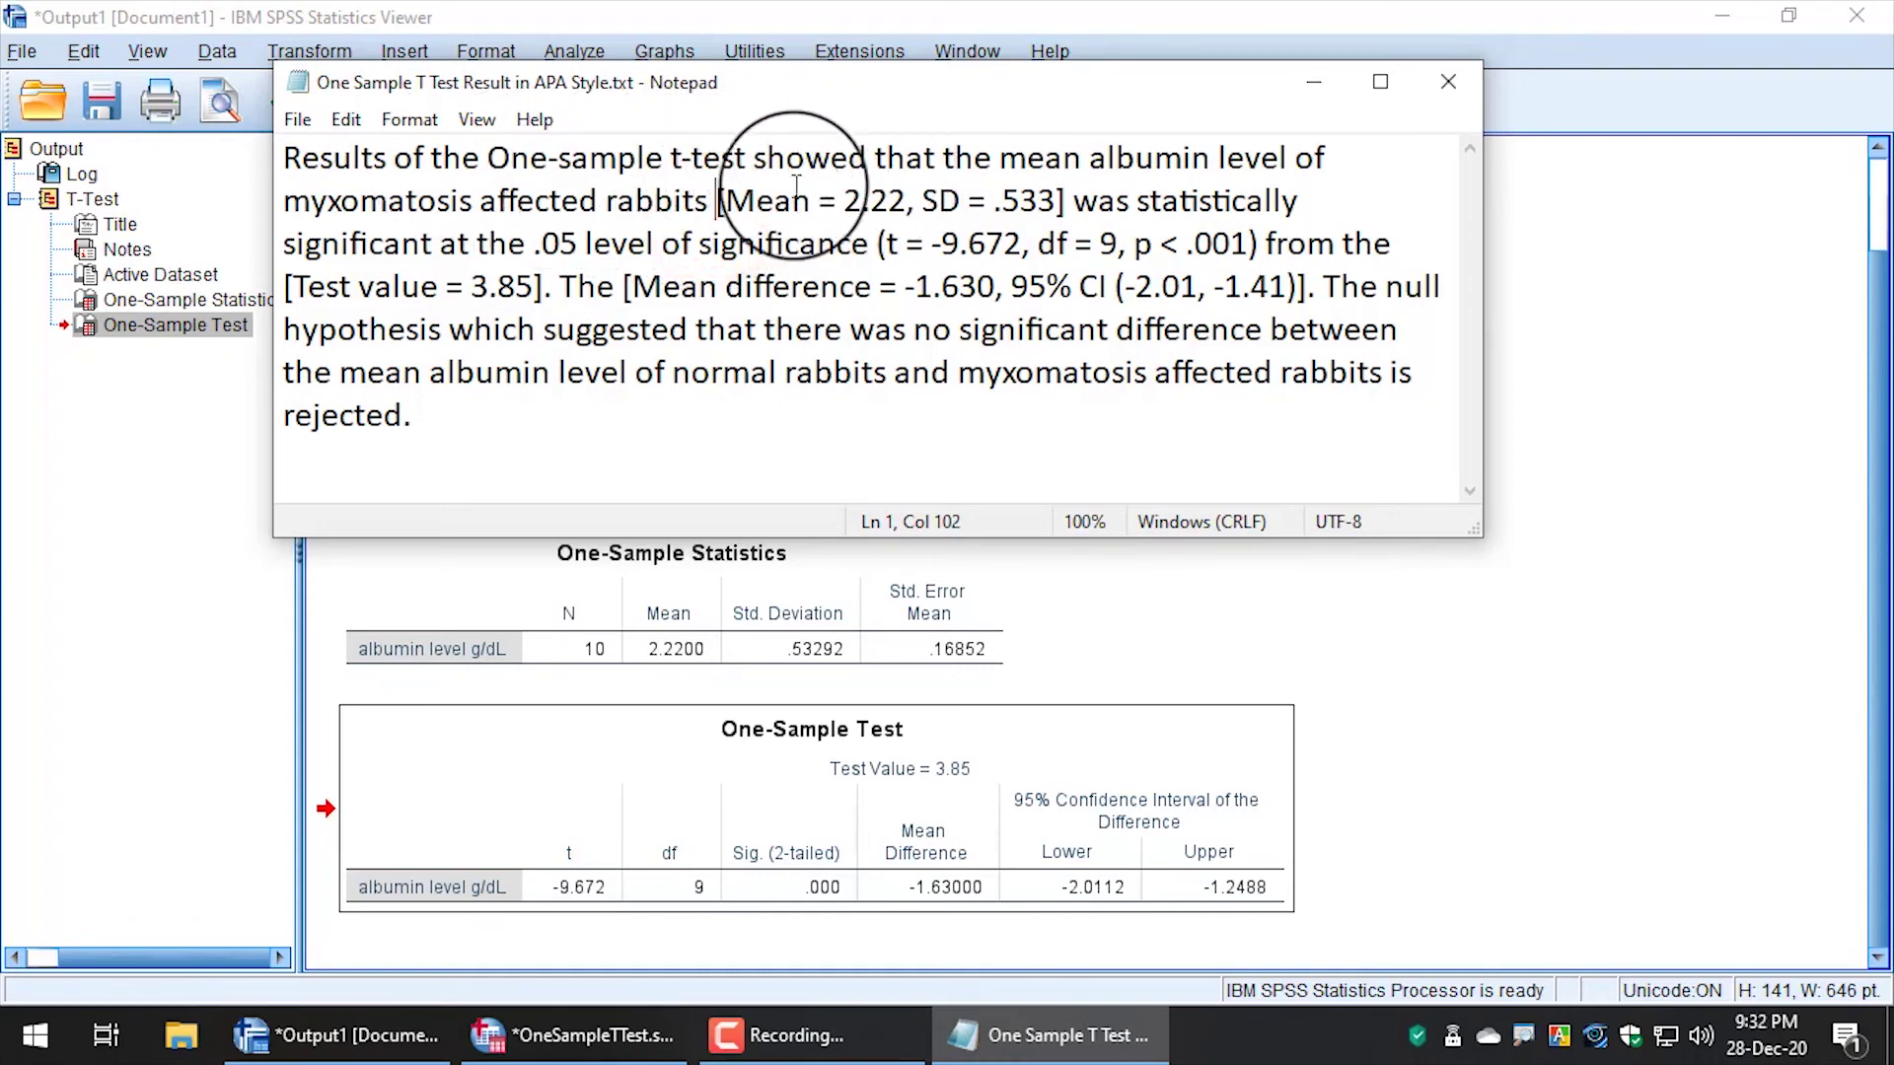
pyautogui.moveTo(836, 202); pyautogui.dragTo(902, 202)
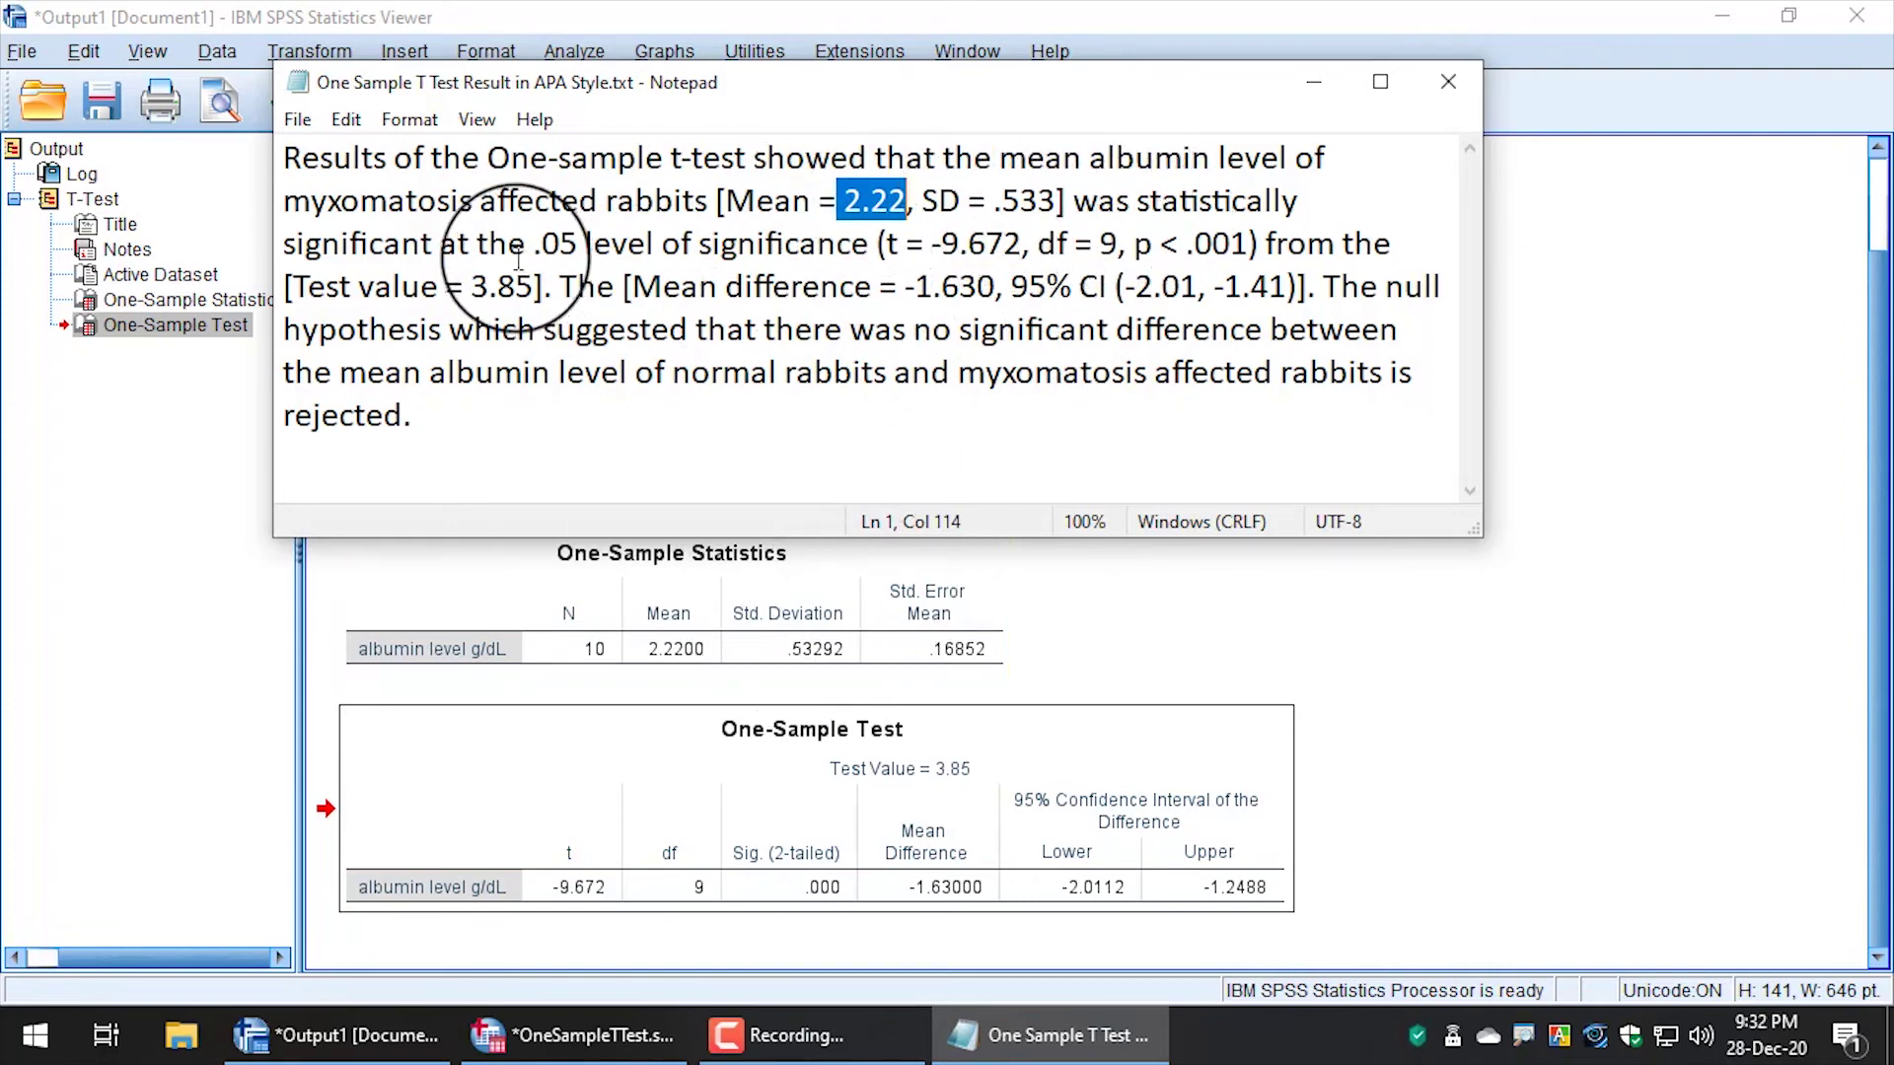
# Highlight the significance level, t value, degrees of freedom and p value in the APA result in turn.
pyautogui.moveTo(527, 245); pyautogui.dragTo(1022, 245)
pyautogui.click(912, 244)
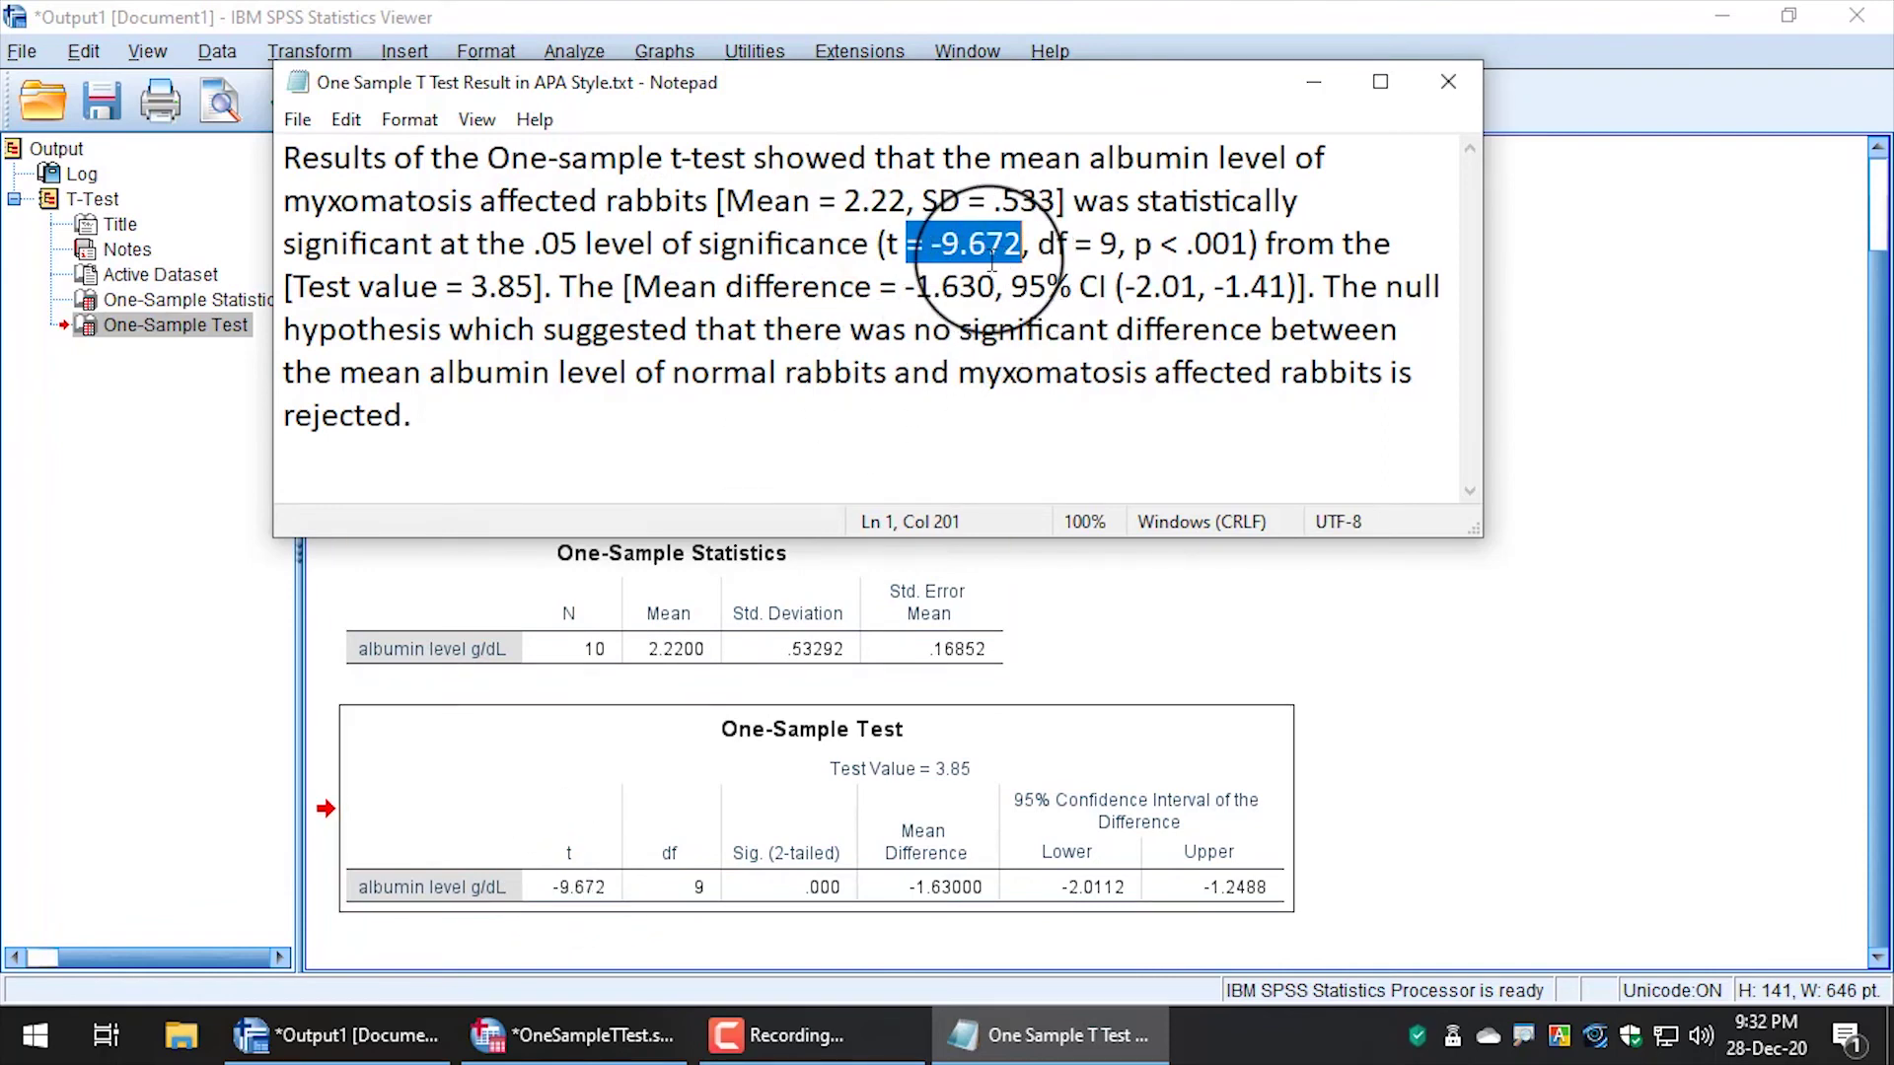
pyautogui.moveTo(1038, 244); pyautogui.dragTo(1118, 244)
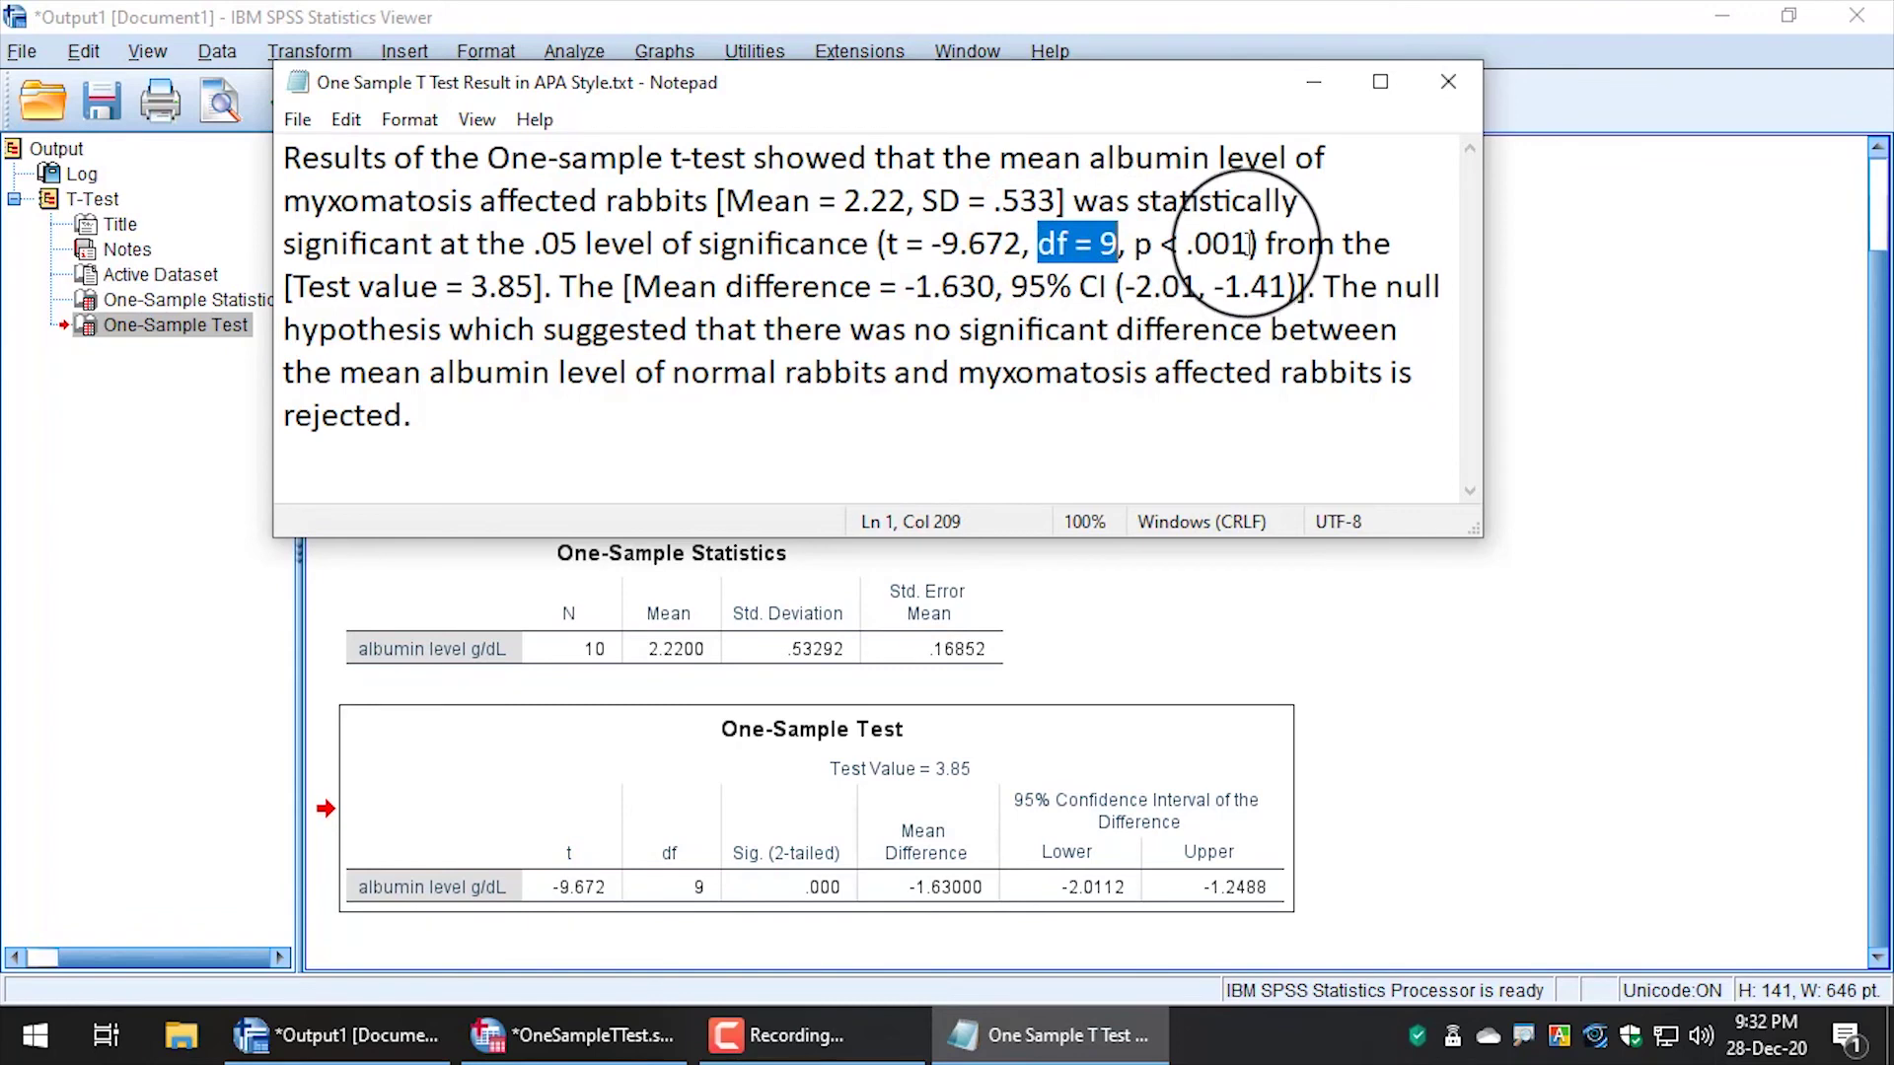
pyautogui.moveTo(1249, 244); pyautogui.dragTo(1188, 244)
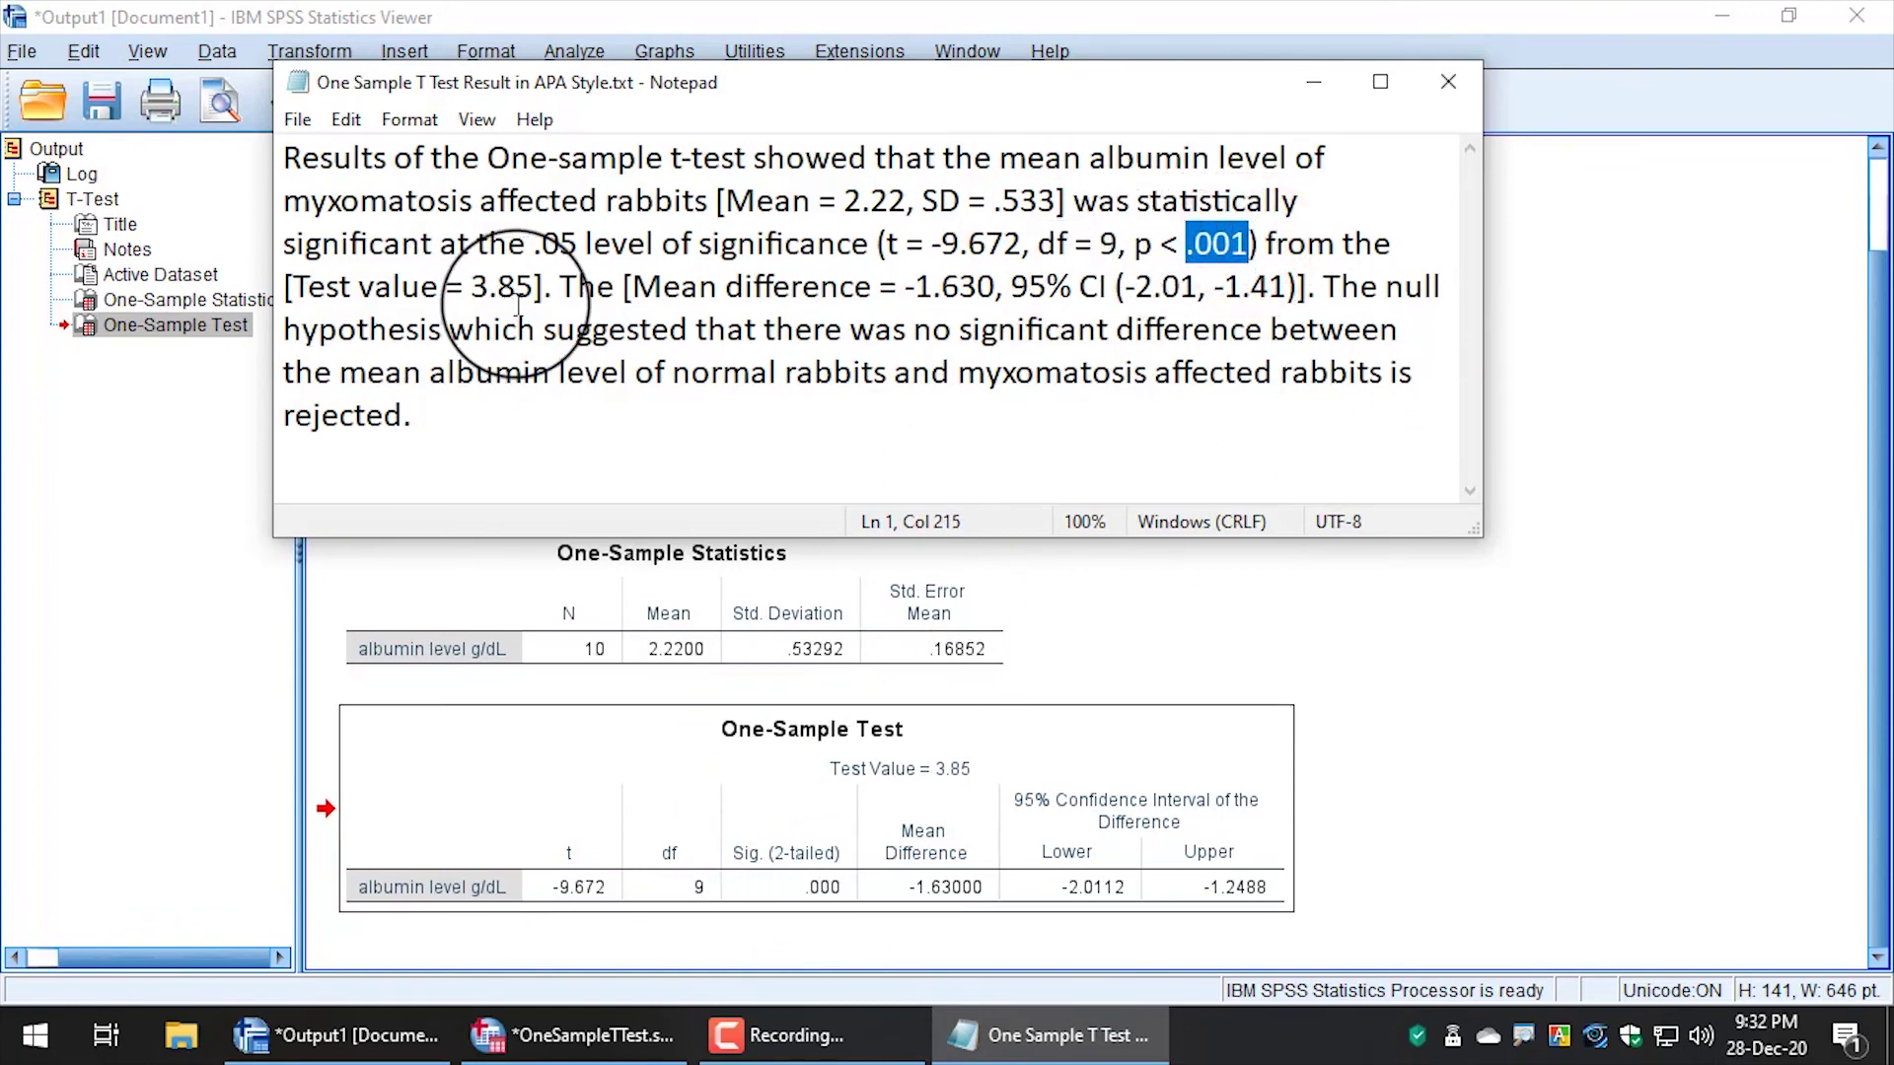
# Review the test value in the APA result and compare the upper confidence limit with the One-Sample Test table.
pyautogui.moveTo(549, 286); pyautogui.dragTo(287, 163)
pyautogui.click(558, 287)
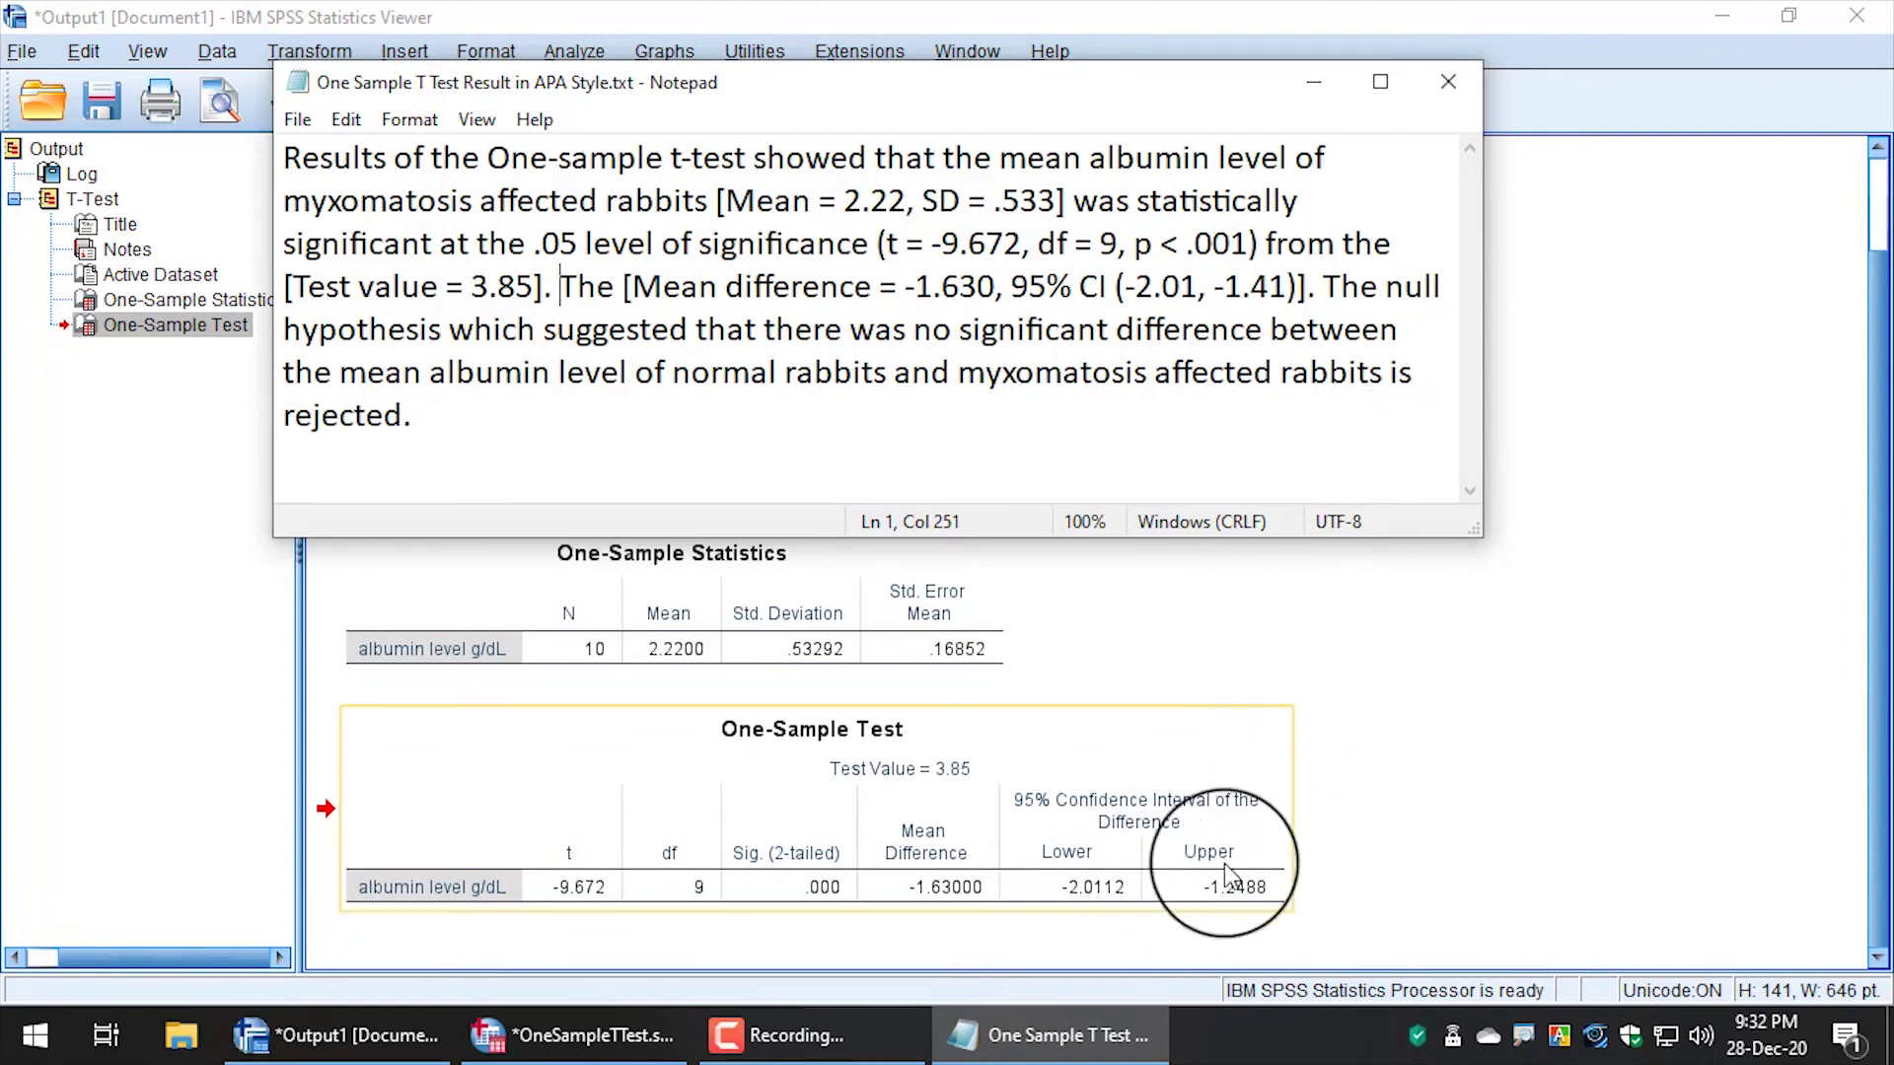
pyautogui.click(1259, 288)
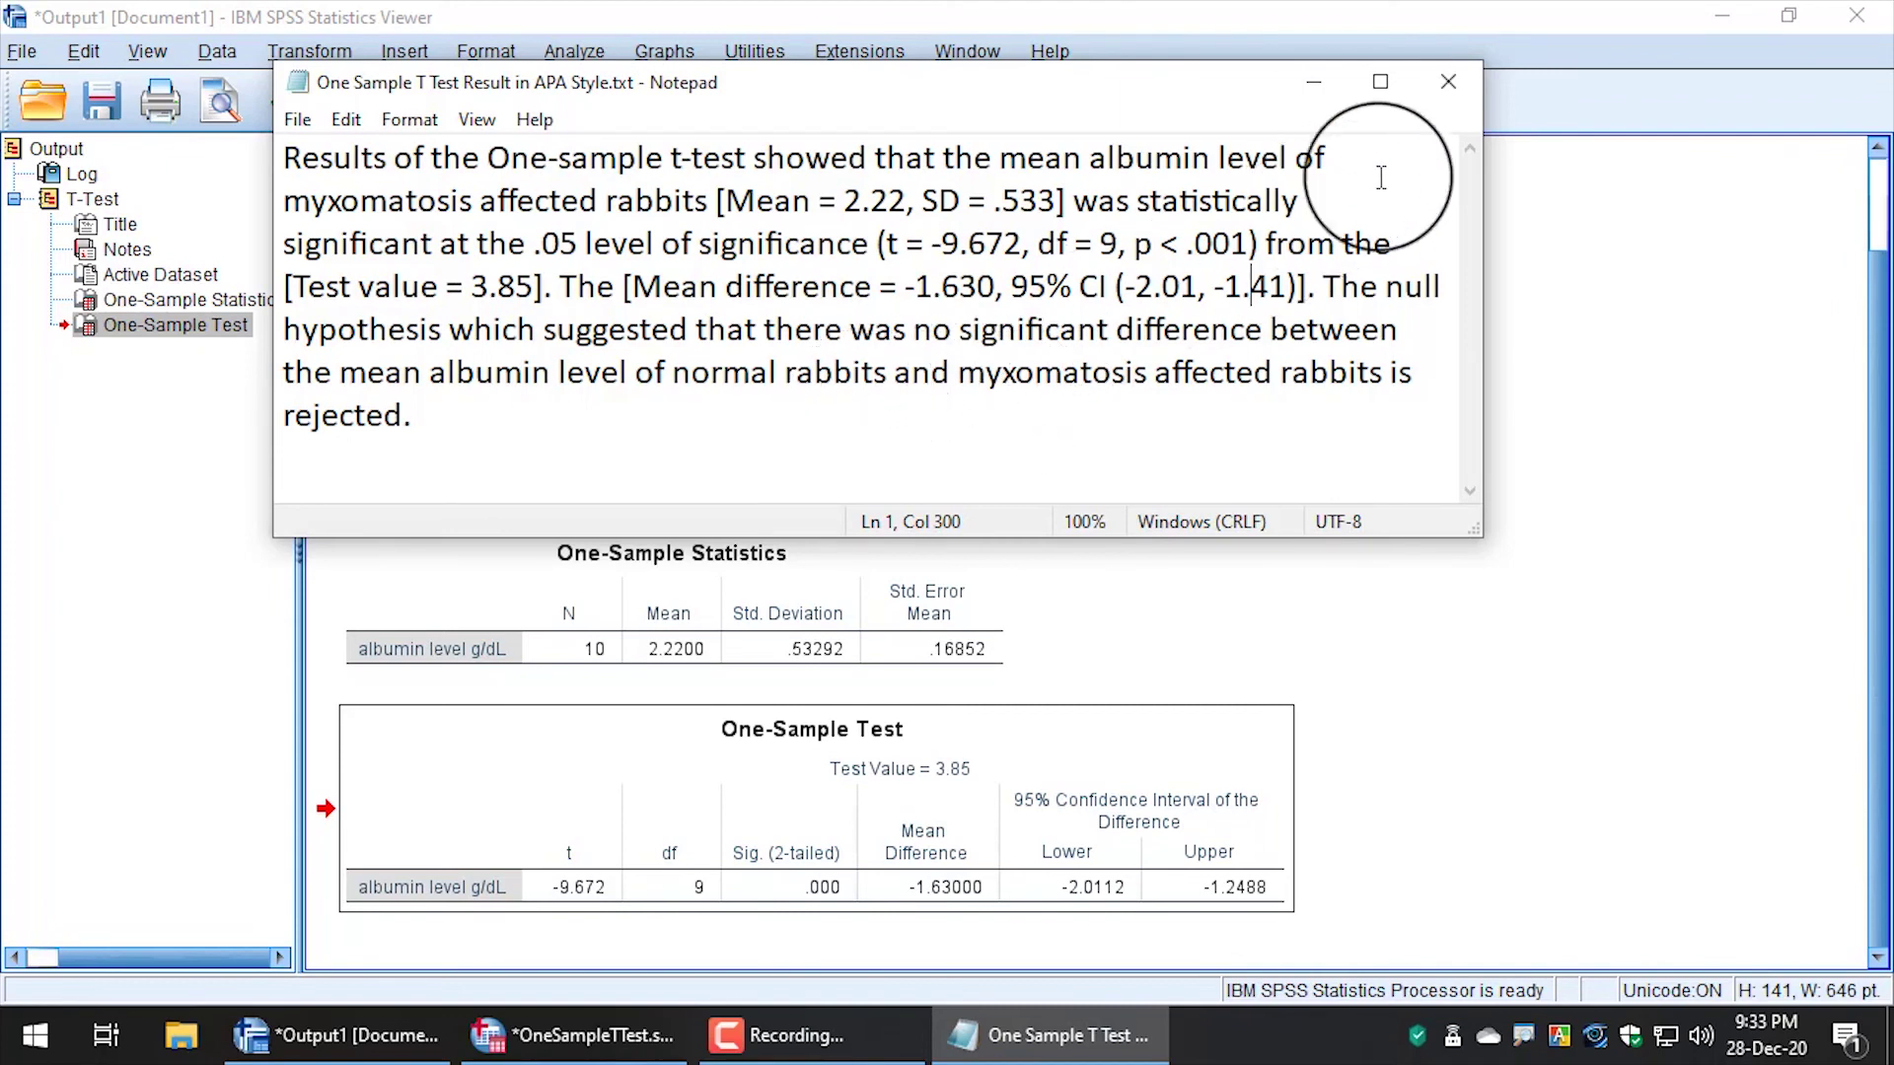
# Close the APA result file, put the SPSS output away and bring up the OneSampleTTest.sav data editor.
pyautogui.click(1448, 82)
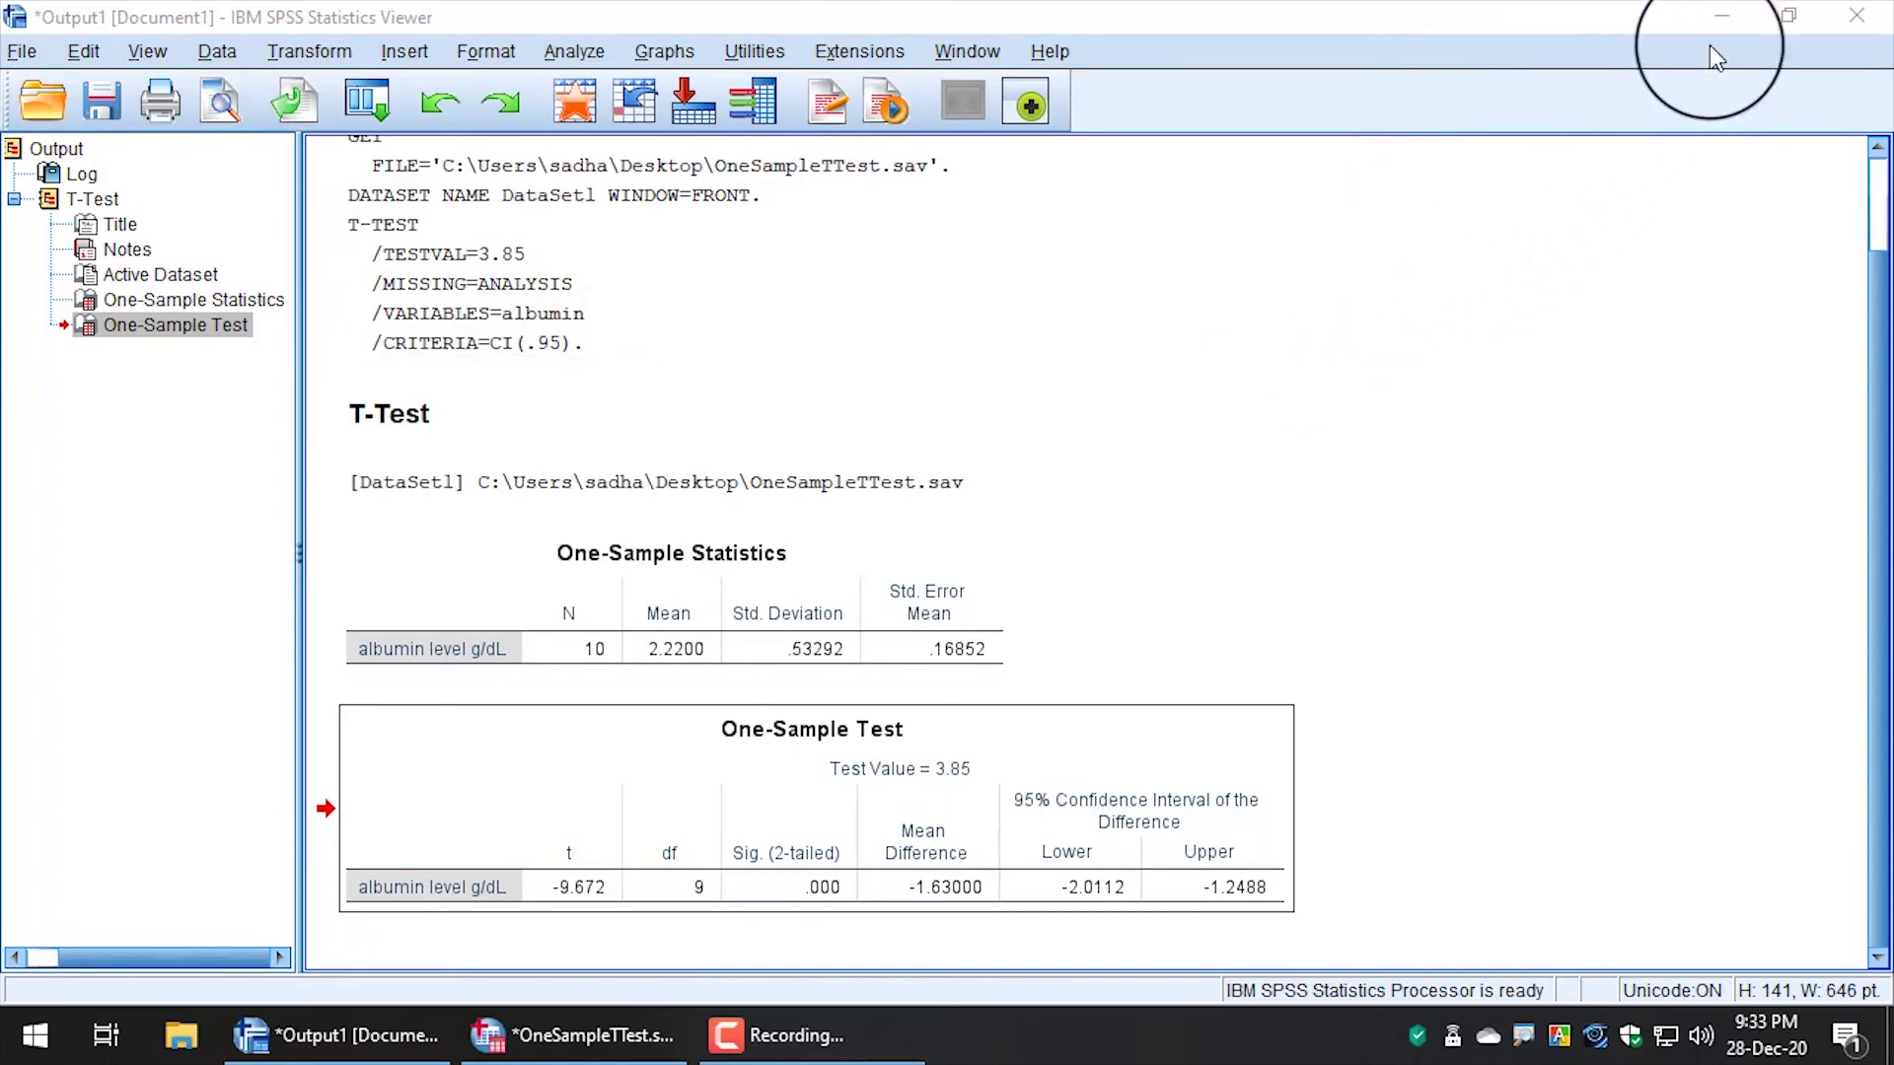
pyautogui.click(1721, 18)
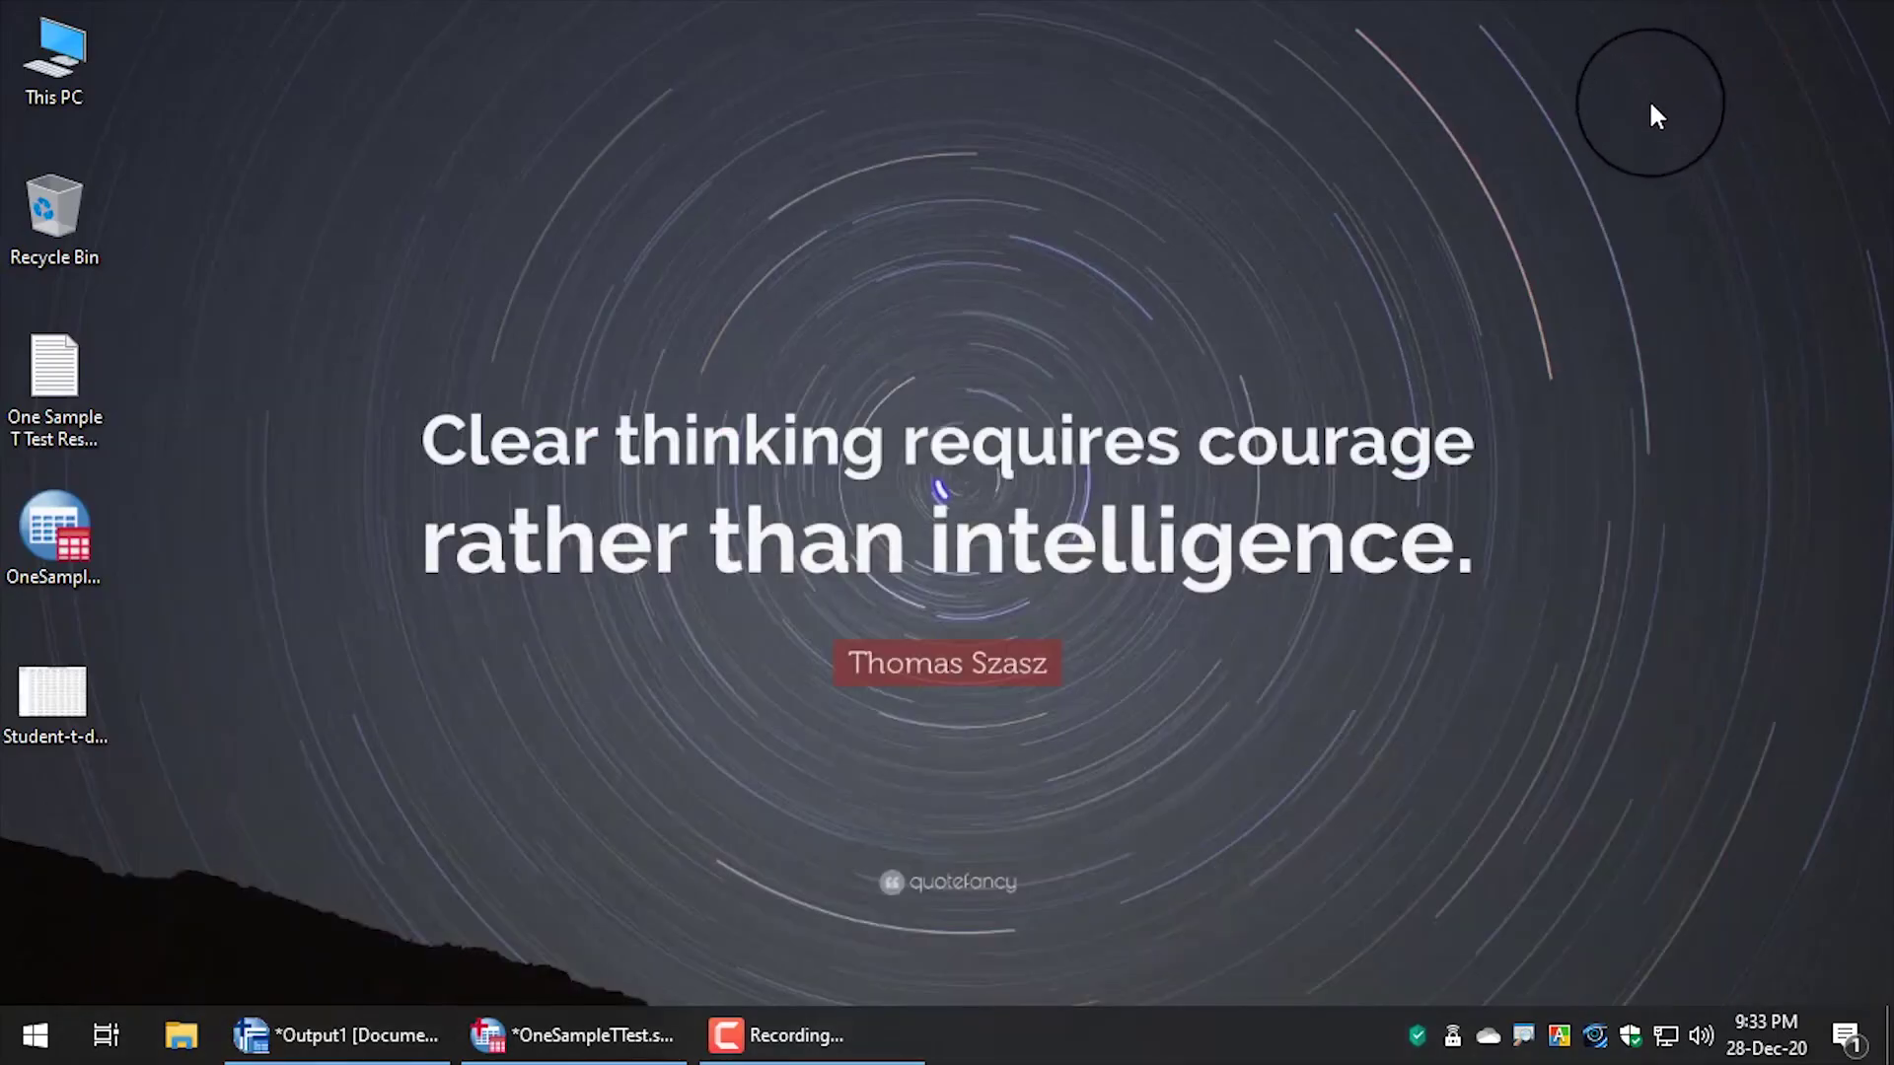
pyautogui.click(575, 1046)
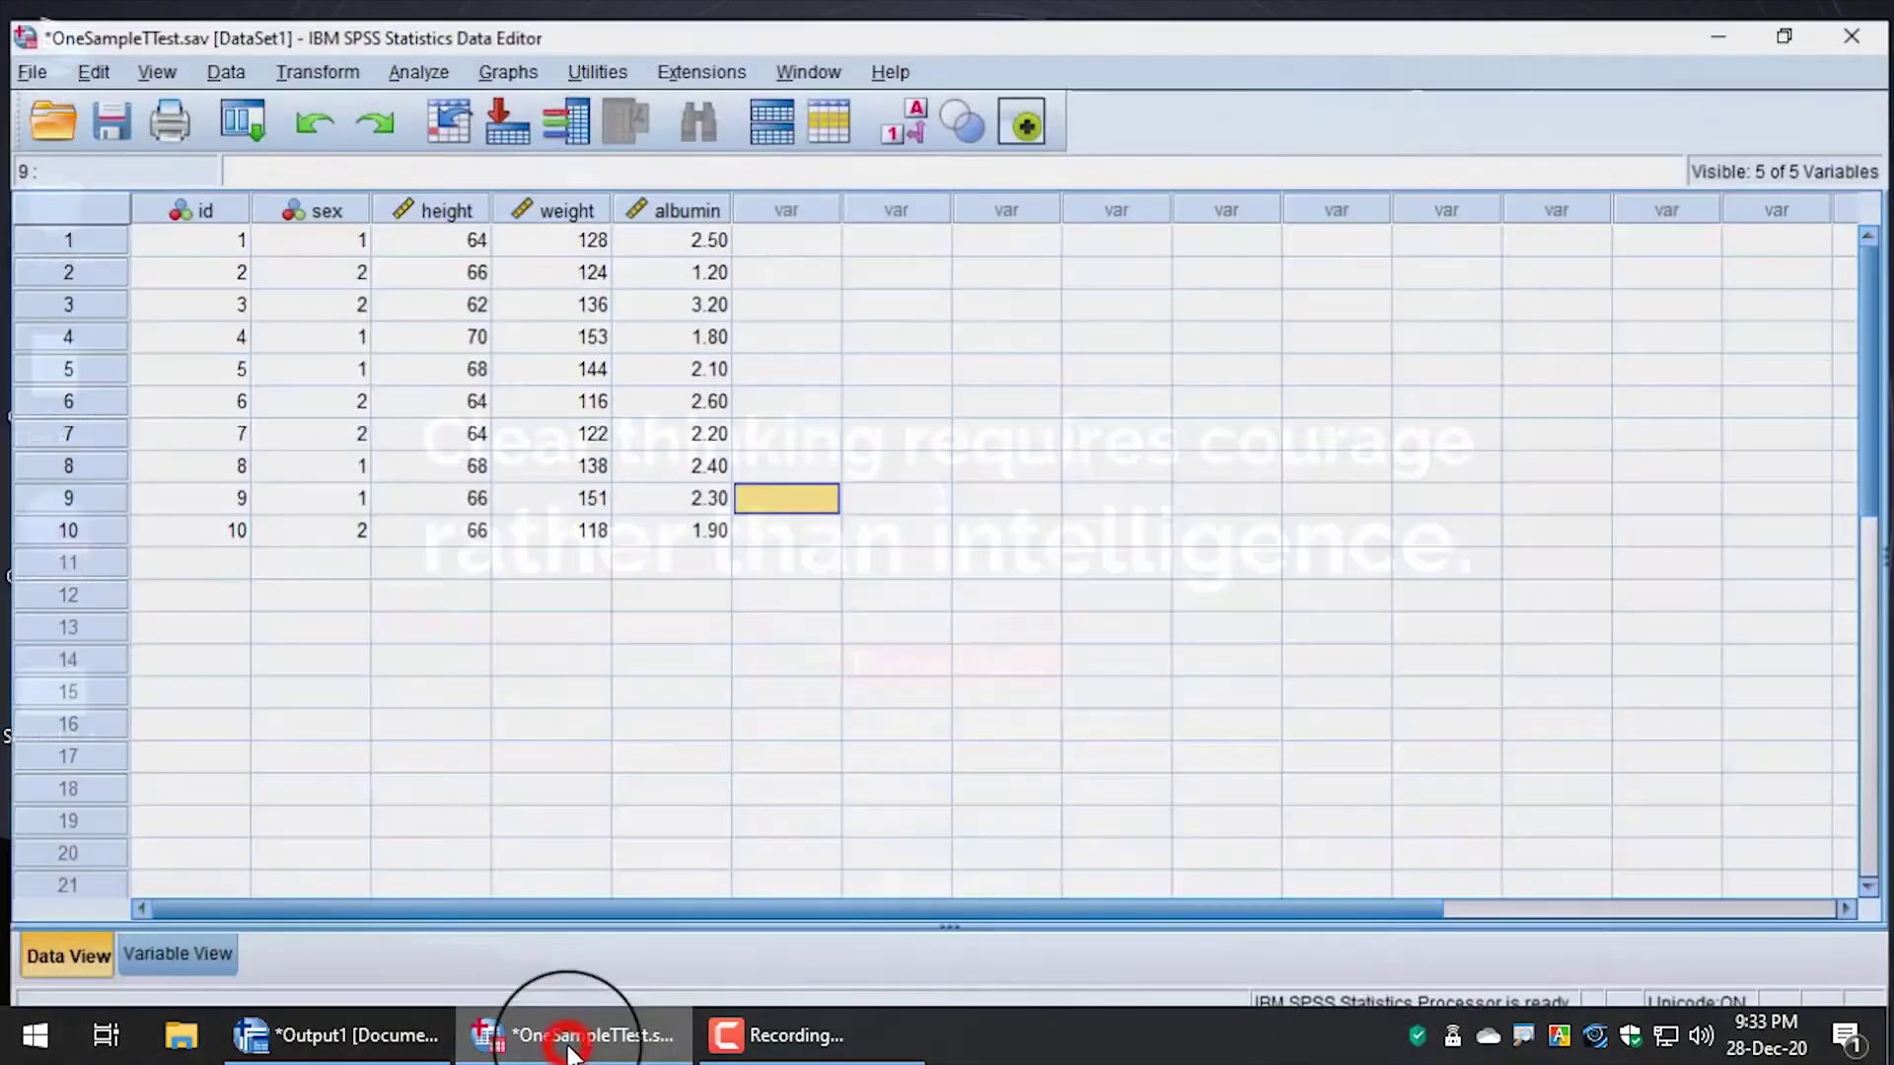